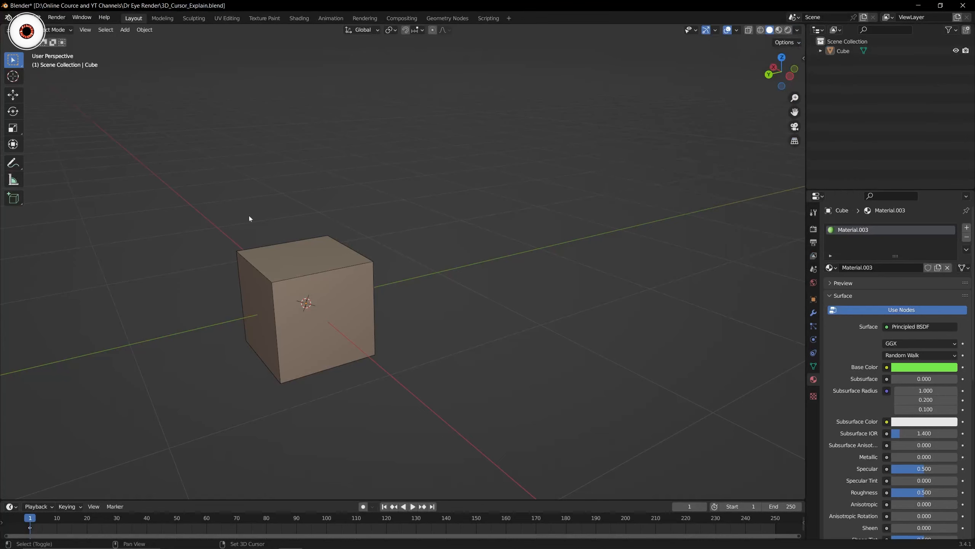
- Examine the cube and the 3D cursor at its centre from several angles, ending with the cube selected
{"action": "mouse_move", "coordinate": [241, 212]}
{"action": "left_mouse_down"}
{"action": "mouse_move", "coordinate": [340, 285]}
{"action": "mouse_move", "coordinate": [326, 296]}
{"action": "mouse_move", "coordinate": [409, 372]}
{"action": "left_mouse_up"}
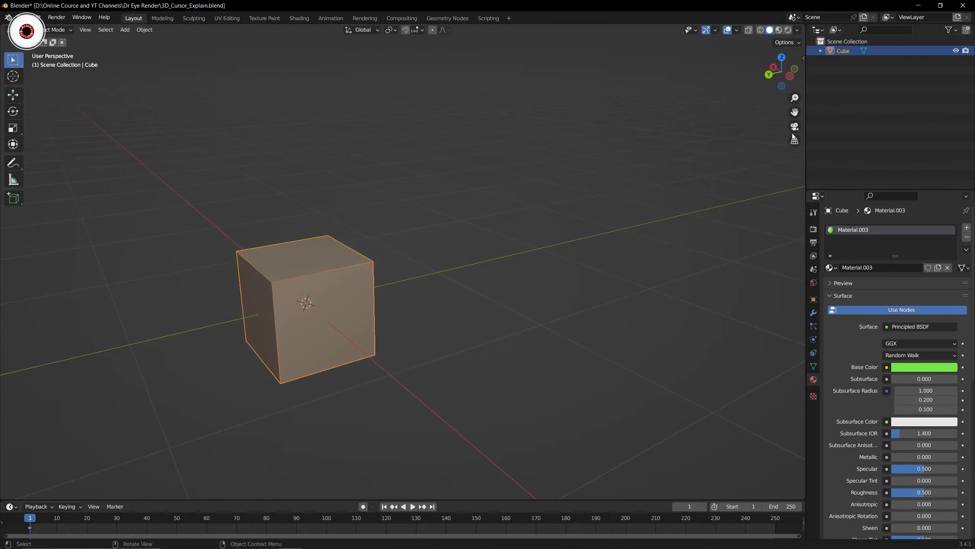
{"action": "left_click_drag", "start_coordinate": [795, 112], "coordinate": [816, 111]}
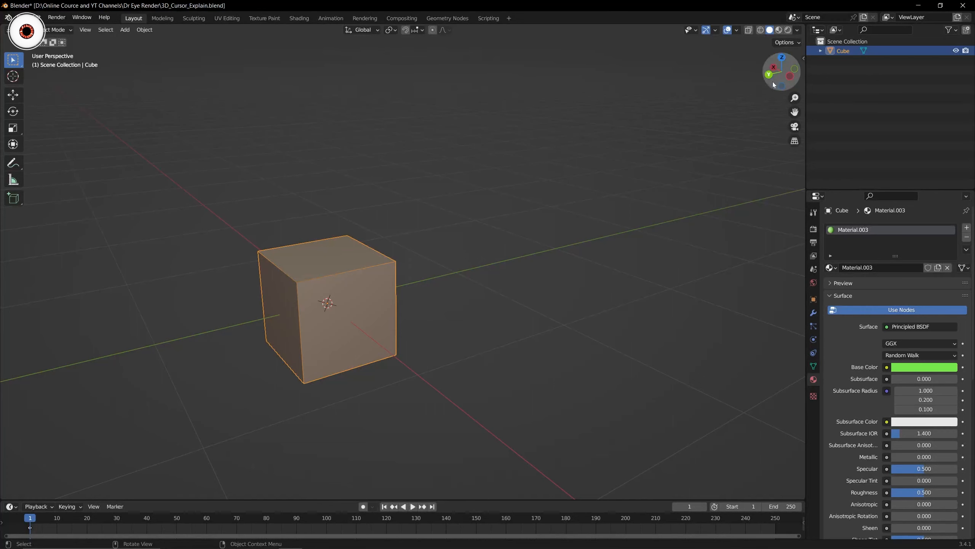
{"action": "left_click_drag", "start_coordinate": [773, 81], "coordinate": [794, 86]}
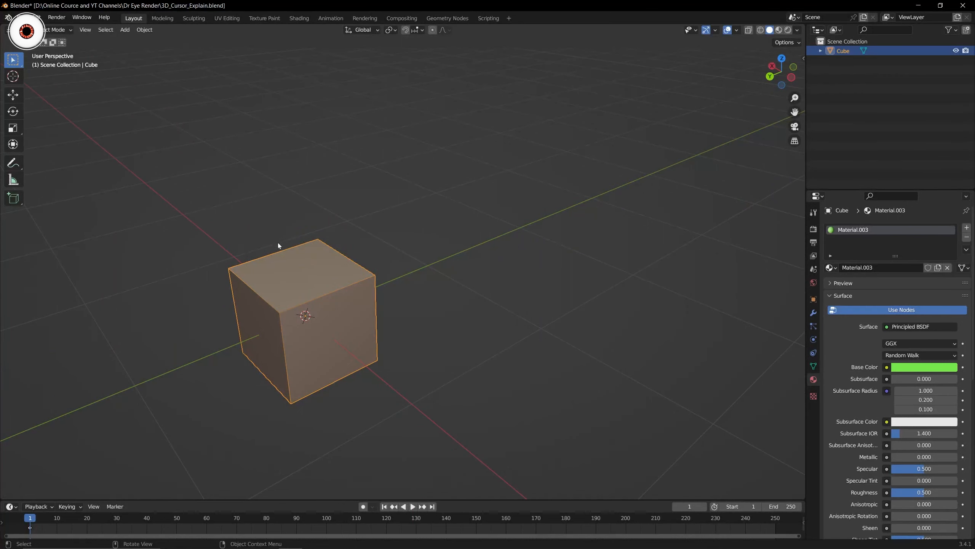
{"action": "middle_click_drag", "start_coordinate": [370, 250], "coordinate": [393, 249], "text": "shift"}
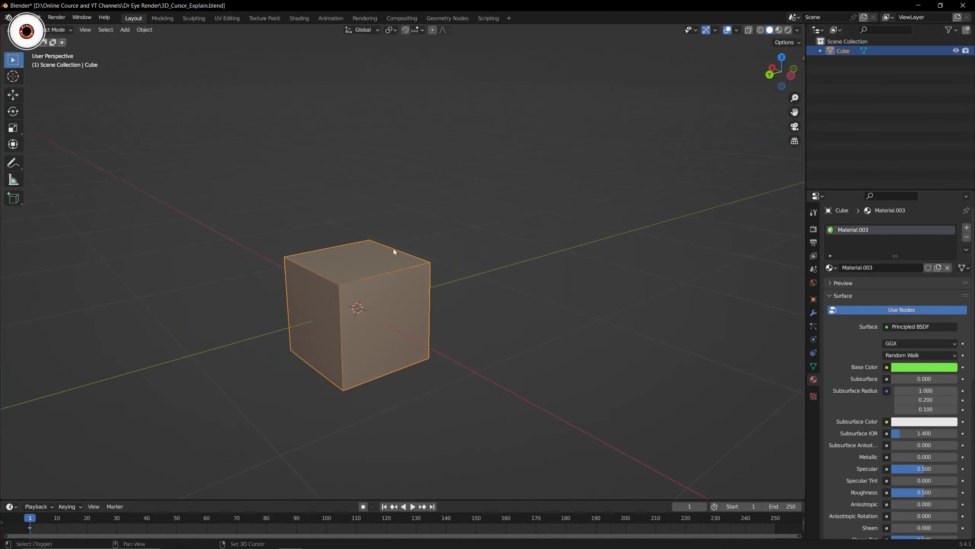
{"action": "left_click", "coordinate": [454, 271]}
{"action": "scroll", "coordinate": [337, 316], "scroll_direction": "up", "scroll_amount": 2}
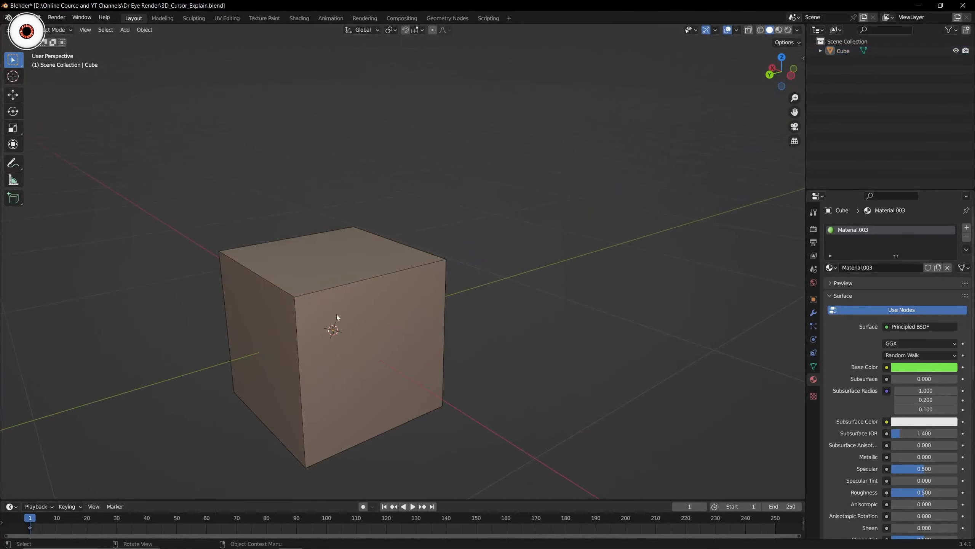
{"action": "left_click", "coordinate": [344, 339]}
{"action": "middle_click_drag", "start_coordinate": [343, 337], "coordinate": [361, 272]}
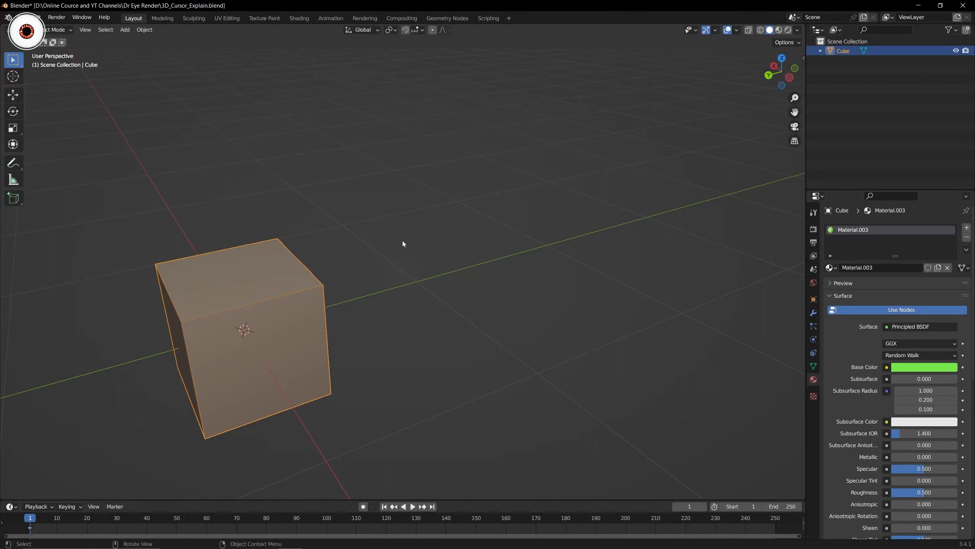
- Enable the Screencast Keys display in the 3D viewport and hide its settings again
{"action": "key", "text": "n"}
{"action": "left_click", "coordinate": [801, 132]}
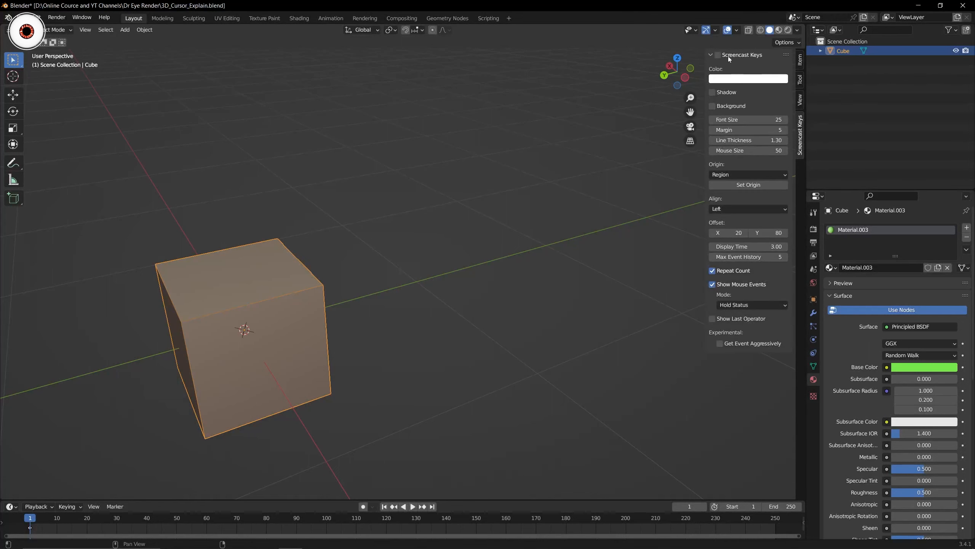
{"action": "key", "text": "n"}
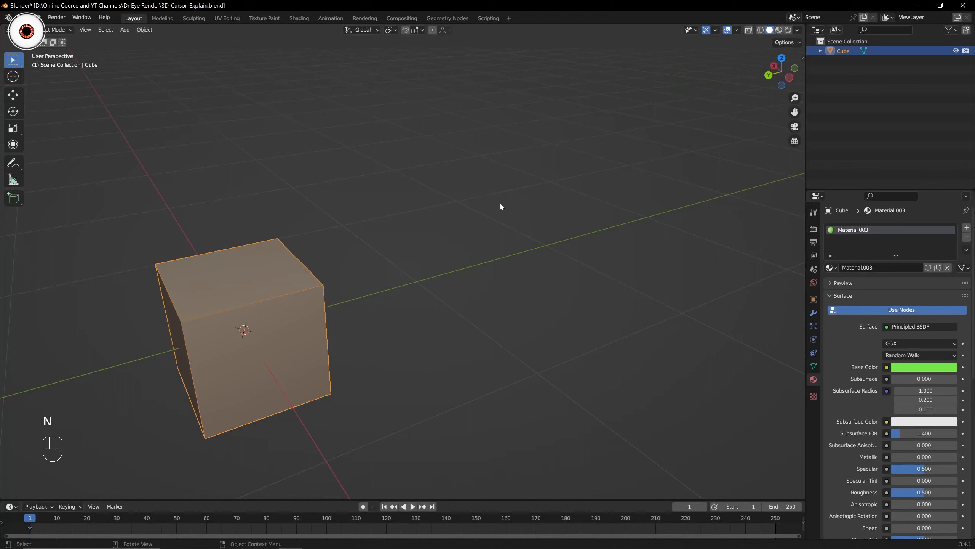
- Add a torus mesh at the 3D cursor, around the cube
{"action": "key", "text": "shift+a"}
{"action": "mouse_move", "coordinate": [501, 205]}
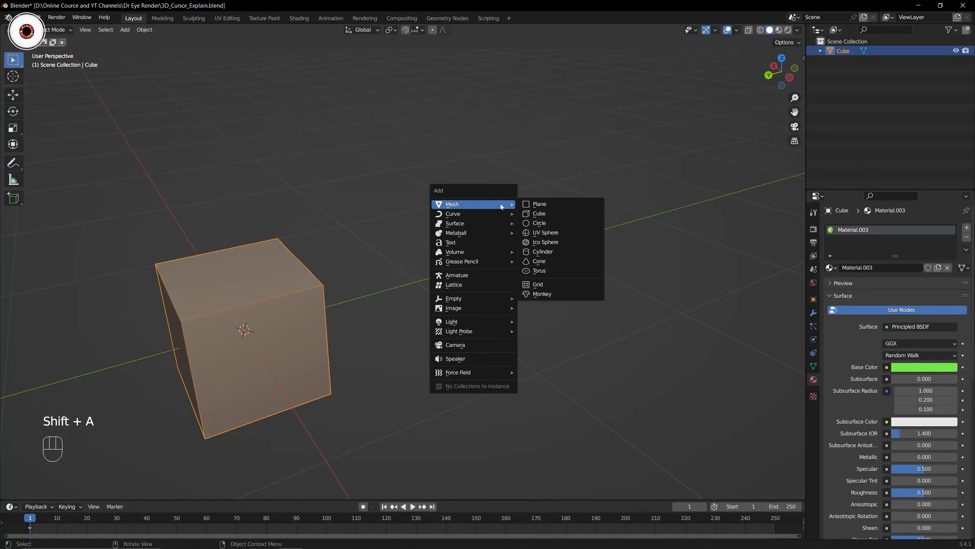
{"action": "left_click", "coordinate": [539, 270]}
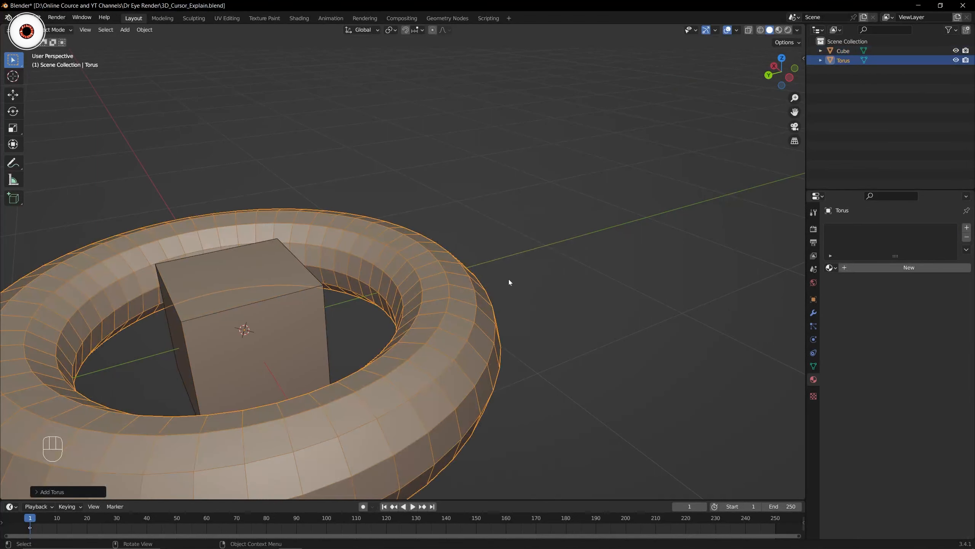
{"action": "scroll", "coordinate": [461, 278], "scroll_direction": "down", "scroll_amount": 3}
- Move the torus along the Y axis until it stands clear of the cube, and deselect it
{"action": "left_click", "coordinate": [17, 97]}
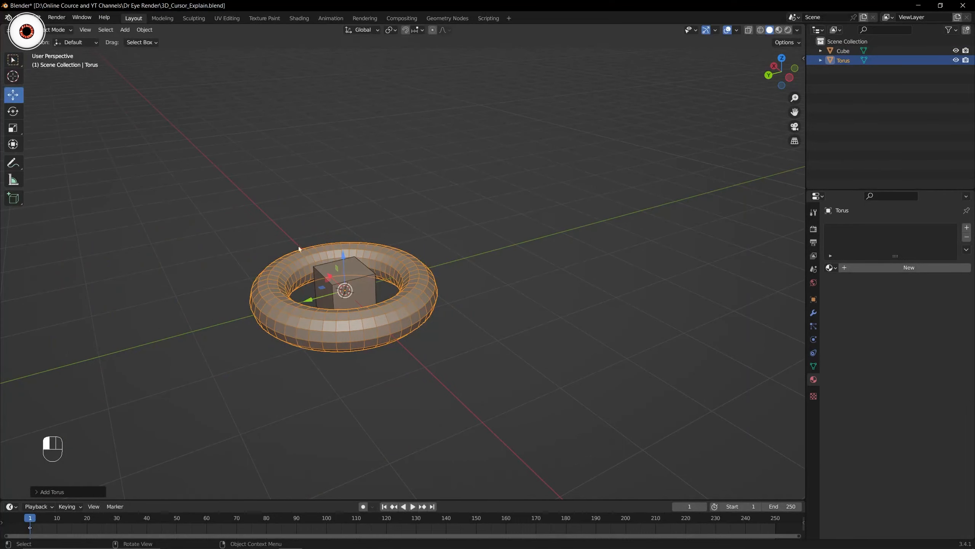
{"action": "left_click_drag", "start_coordinate": [306, 299], "coordinate": [478, 255]}
{"action": "middle_click_drag", "start_coordinate": [565, 173], "coordinate": [499, 202], "text": "shift"}
{"action": "scroll", "coordinate": [480, 209], "scroll_direction": "up", "scroll_amount": 2}
{"action": "left_click", "coordinate": [481, 210]}
{"action": "middle_click_drag", "start_coordinate": [326, 220], "coordinate": [352, 187], "text": "shift"}
{"action": "scroll", "coordinate": [400, 198], "scroll_direction": "up", "scroll_amount": 2}
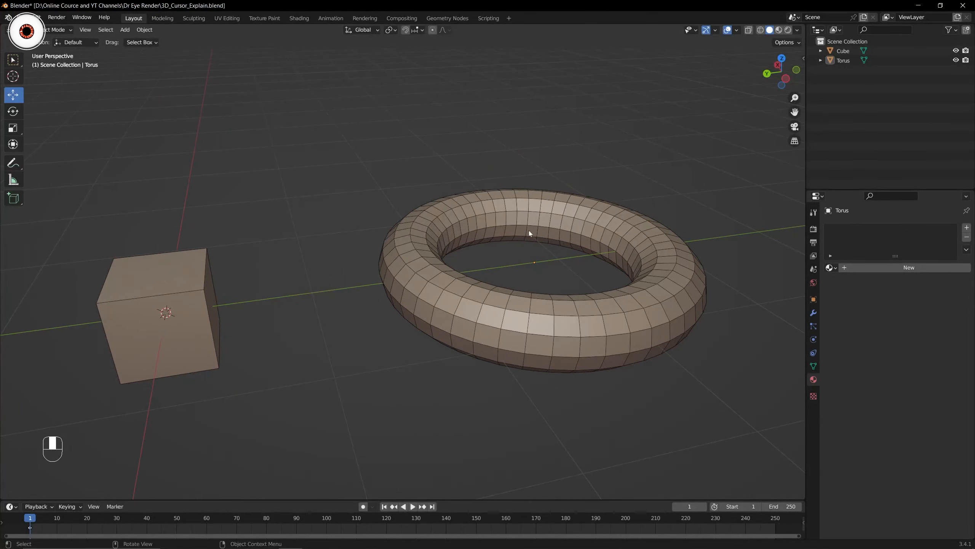
- Examine the torus's origin point in the middle of its hole, with the torus selected and deselected
{"action": "mouse_move", "coordinate": [528, 230]}
{"action": "middle_mouse_down"}
{"action": "mouse_move", "coordinate": [528, 257]}
{"action": "mouse_move", "coordinate": [451, 270]}
{"action": "middle_mouse_up"}
{"action": "left_click_drag", "start_coordinate": [433, 254], "coordinate": [464, 291]}
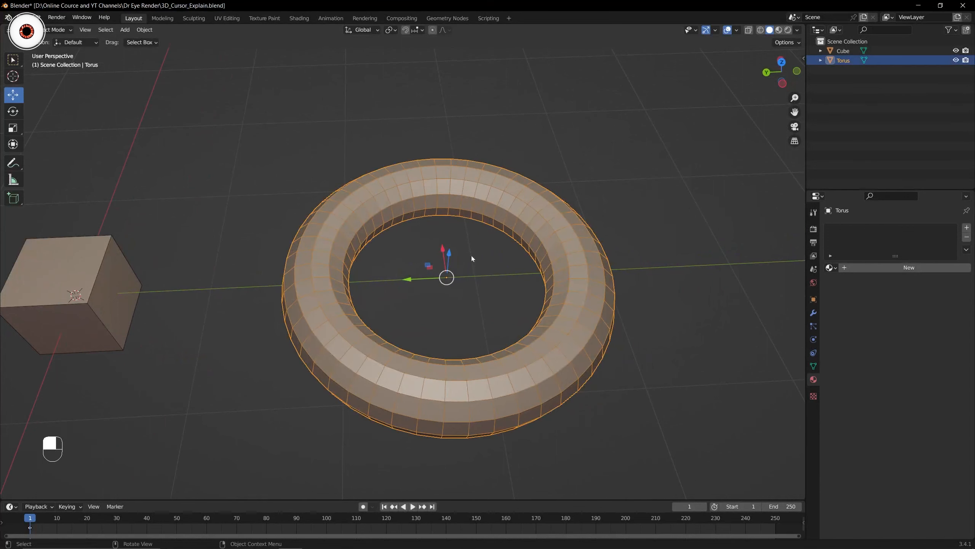
{"action": "left_click", "coordinate": [492, 257]}
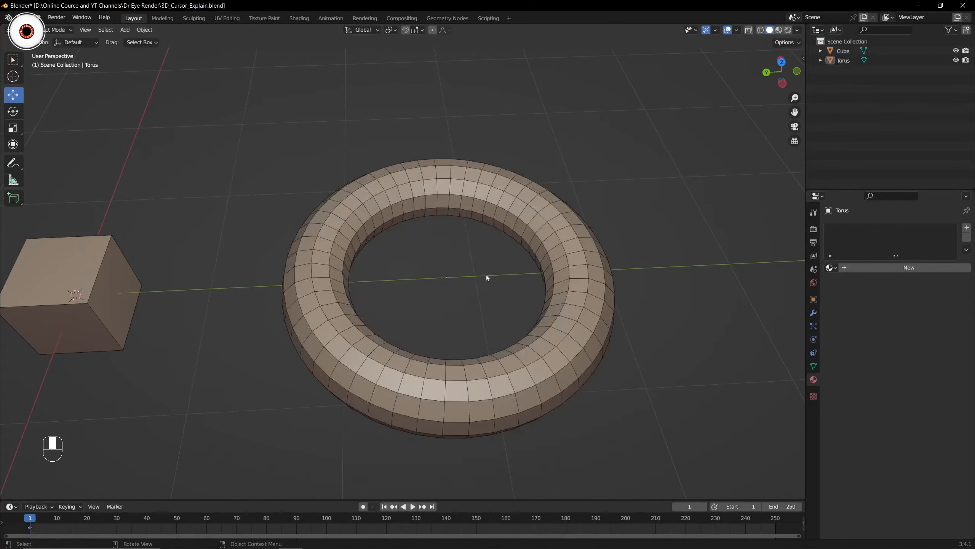
{"action": "scroll", "coordinate": [450, 287], "scroll_direction": "up", "scroll_amount": 2}
{"action": "left_click_drag", "start_coordinate": [455, 283], "coordinate": [479, 300]}
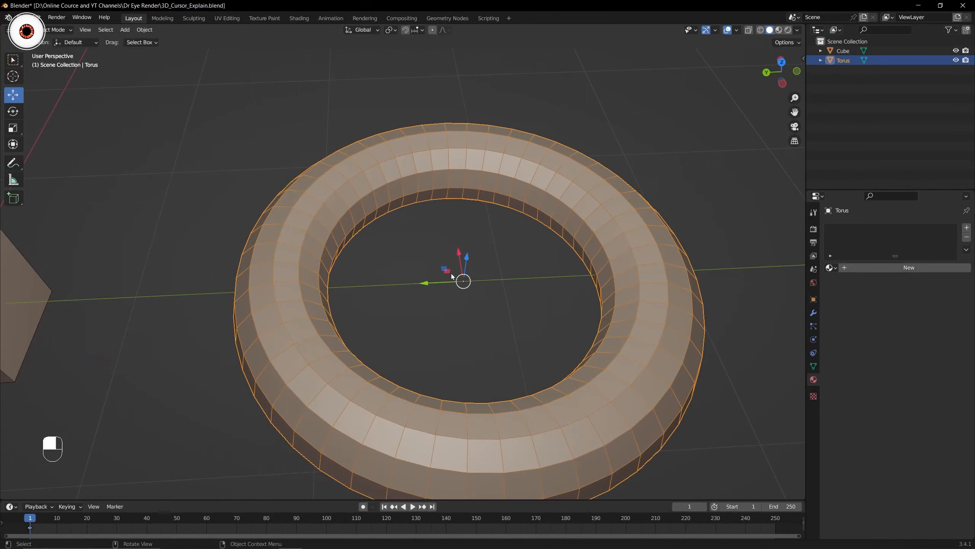
{"action": "left_click", "coordinate": [705, 215]}
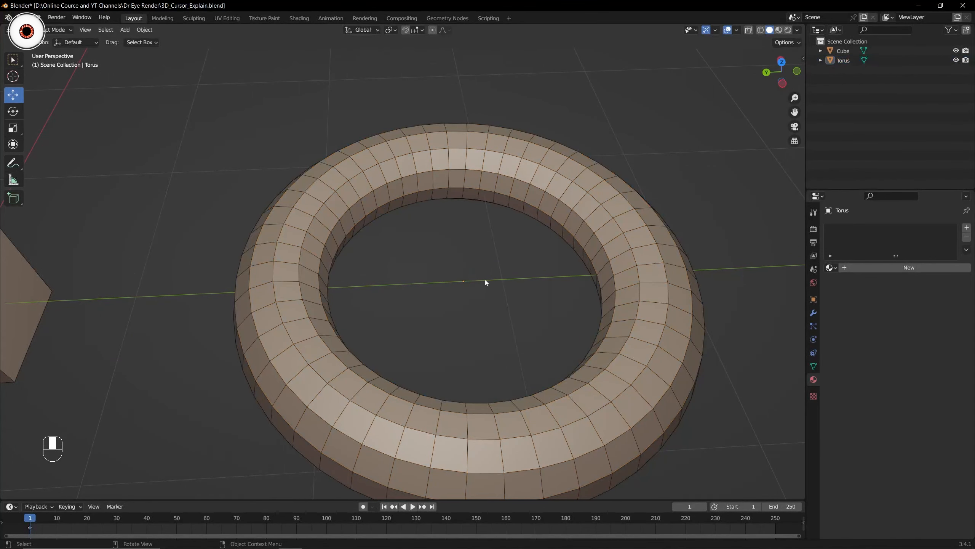
- Compare the cube's origin with the 3D cursor position, then view the torus's empty centre
{"action": "scroll", "coordinate": [470, 279], "scroll_direction": "down", "scroll_amount": 3}
{"action": "middle_click_drag", "start_coordinate": [233, 273], "coordinate": [333, 265]}
{"action": "middle_click_drag", "start_coordinate": [333, 265], "coordinate": [331, 238]}
{"action": "middle_click_drag", "start_coordinate": [331, 238], "coordinate": [355, 221], "text": "shift"}
{"action": "scroll", "coordinate": [276, 312], "scroll_direction": "up", "scroll_amount": 2}
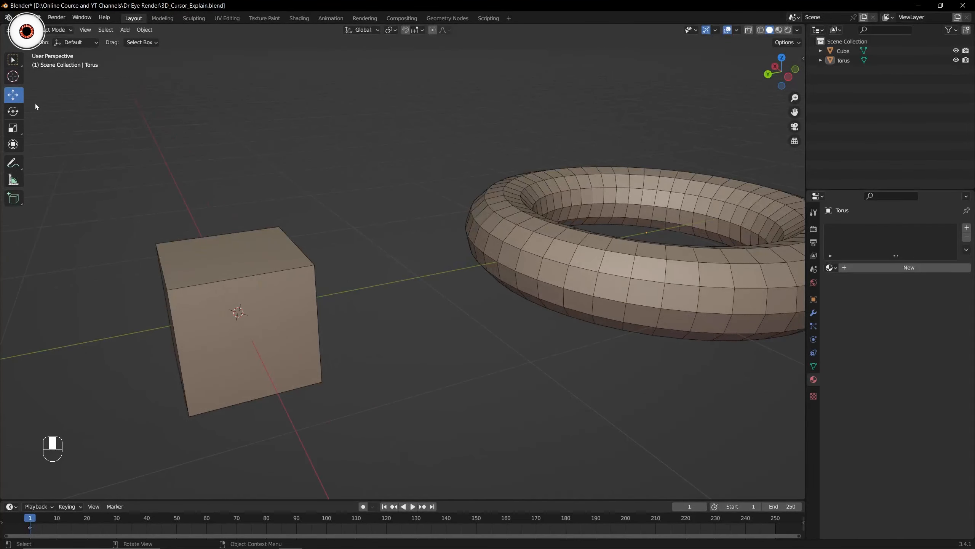
{"action": "left_click", "coordinate": [244, 255]}
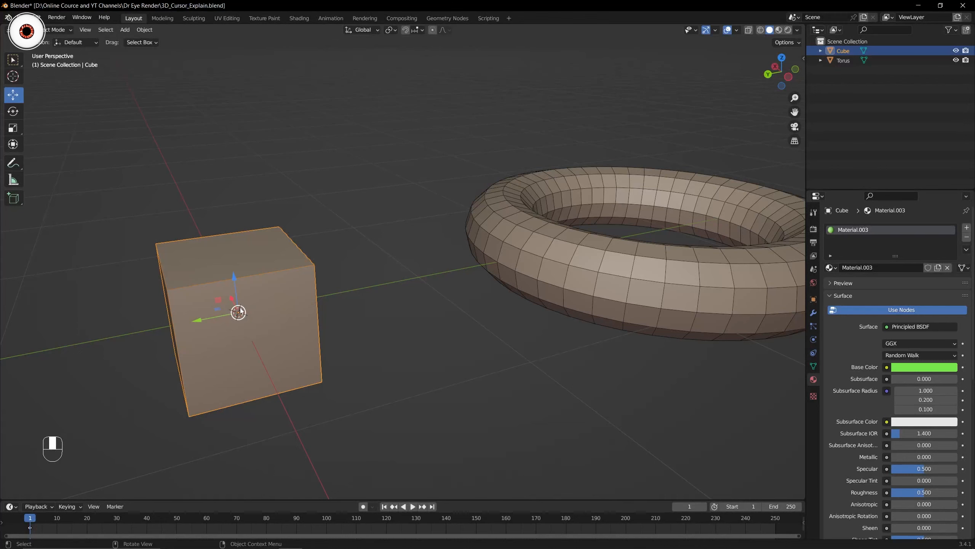
{"action": "key", "text": "shift"}
{"action": "middle_click_drag", "start_coordinate": [461, 206], "coordinate": [292, 244], "text": "shift"}
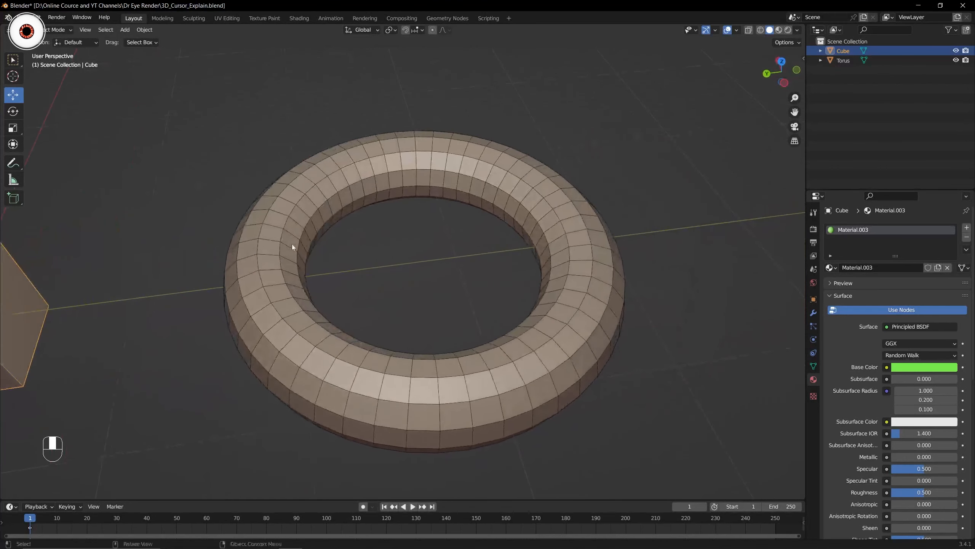
- Snap the 3D cursor to the origin of the selected torus, and deselect the torus
{"action": "left_click", "coordinate": [474, 177]}
{"action": "middle_click_drag", "start_coordinate": [338, 210], "coordinate": [427, 218], "text": "shift"}
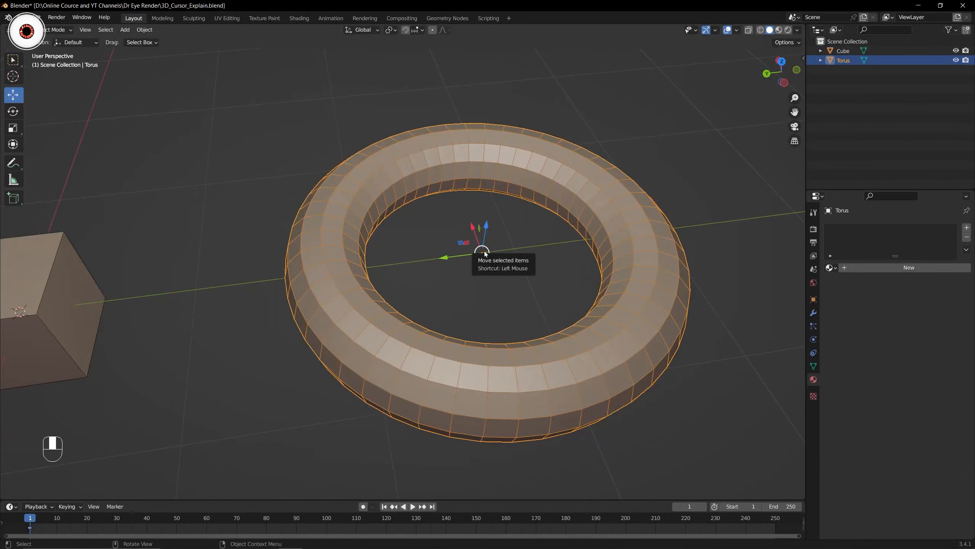
{"action": "middle_click_drag", "start_coordinate": [499, 229], "coordinate": [473, 240], "text": "shift"}
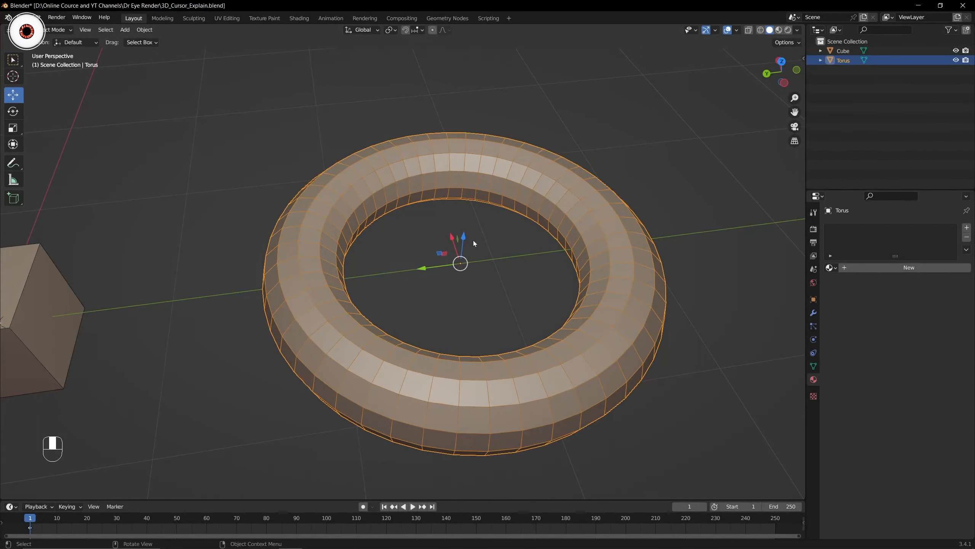
{"action": "key", "text": "shift+s"}
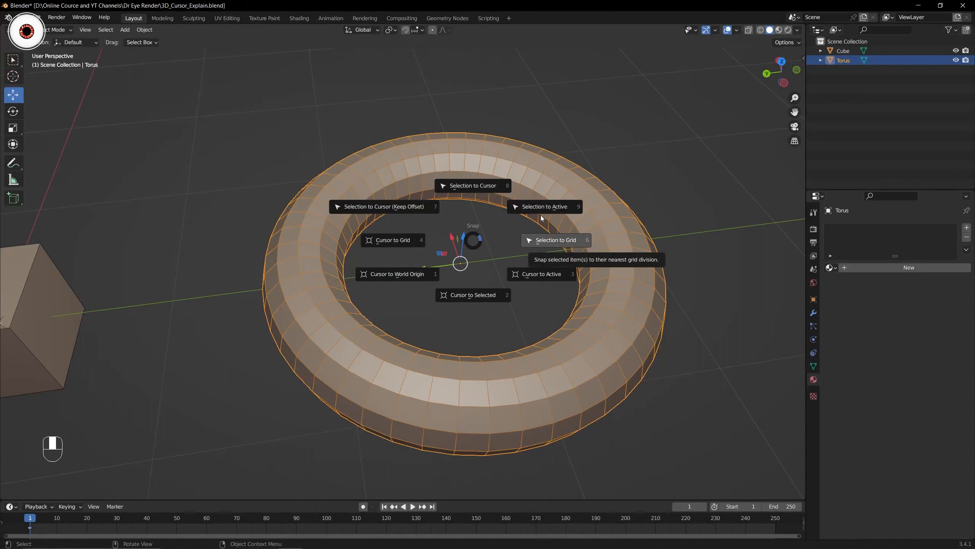
{"action": "left_click", "coordinate": [479, 296]}
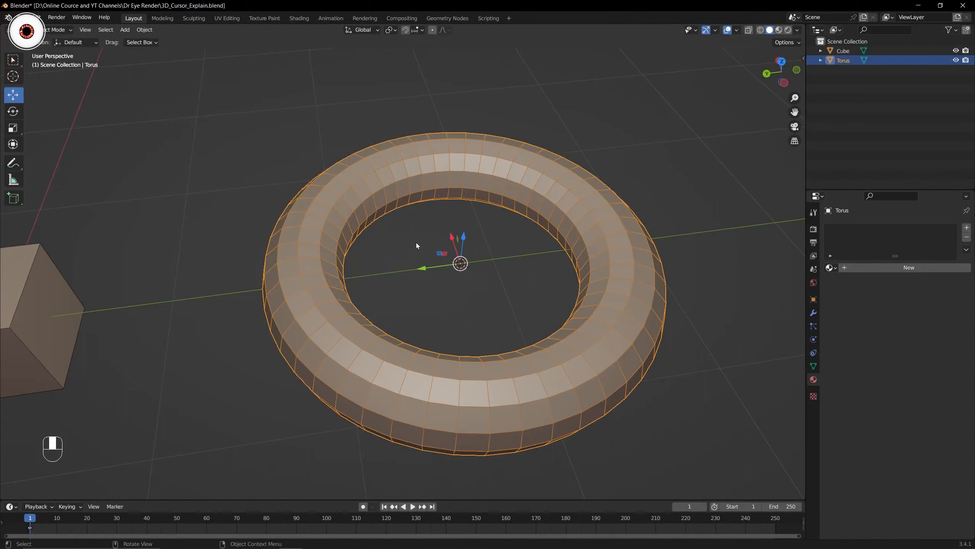
{"action": "middle_click_drag", "start_coordinate": [265, 198], "coordinate": [363, 145]}
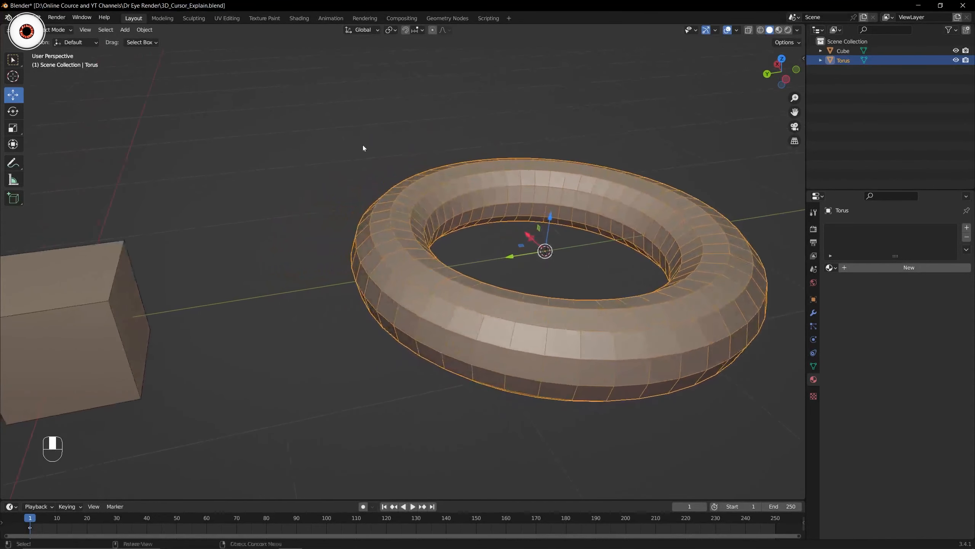
{"action": "scroll", "coordinate": [363, 145], "scroll_direction": "down", "scroll_amount": 2}
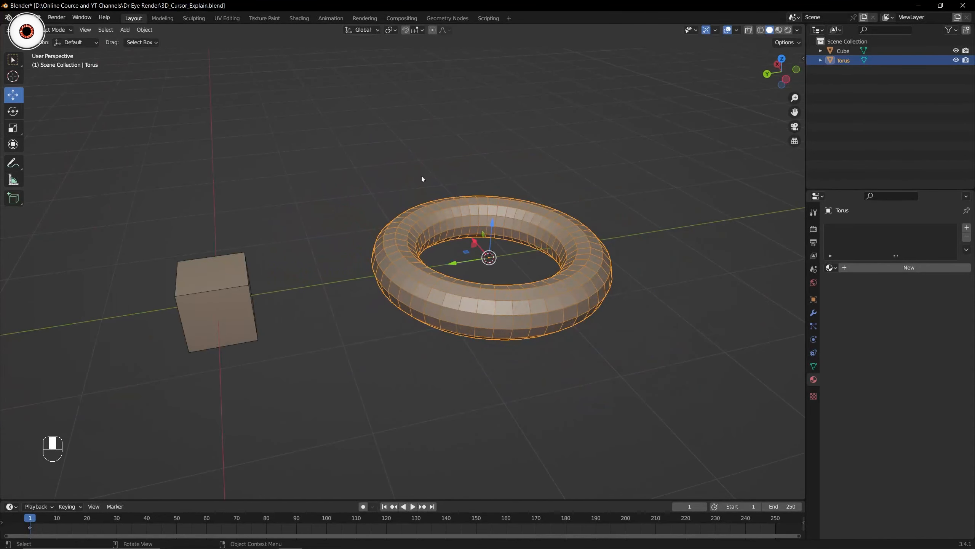
{"action": "middle_click_drag", "start_coordinate": [450, 176], "coordinate": [441, 173], "text": "shift"}
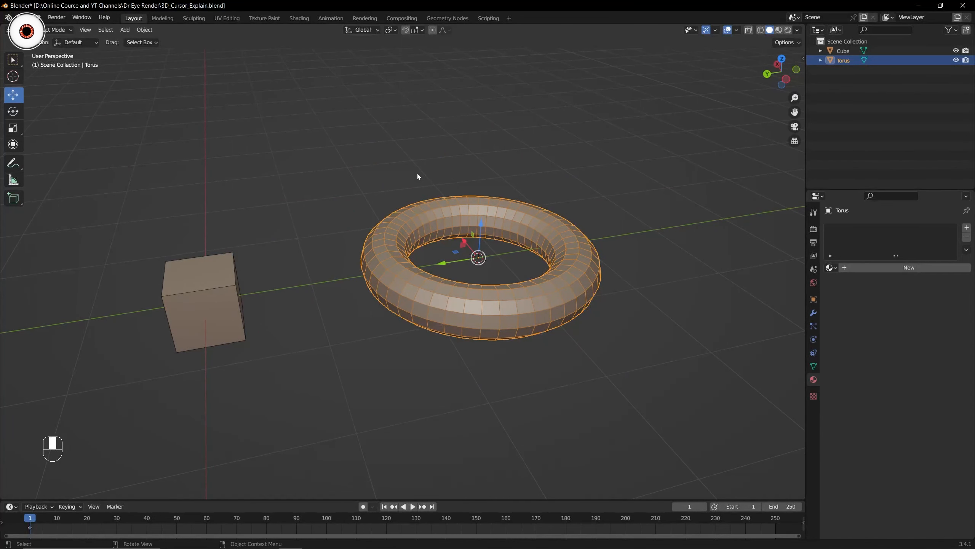
{"action": "left_click", "coordinate": [361, 181]}
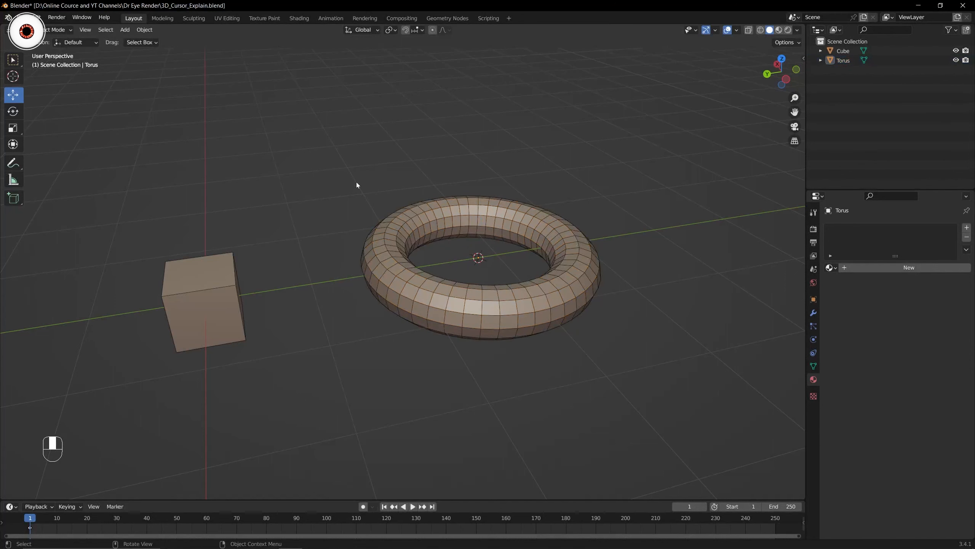
- Scale the torus down uniformly and shrink the cube to about half its size
{"action": "middle_click_drag", "start_coordinate": [335, 186], "coordinate": [371, 186], "text": "shift"}
{"action": "left_click", "coordinate": [540, 240]}
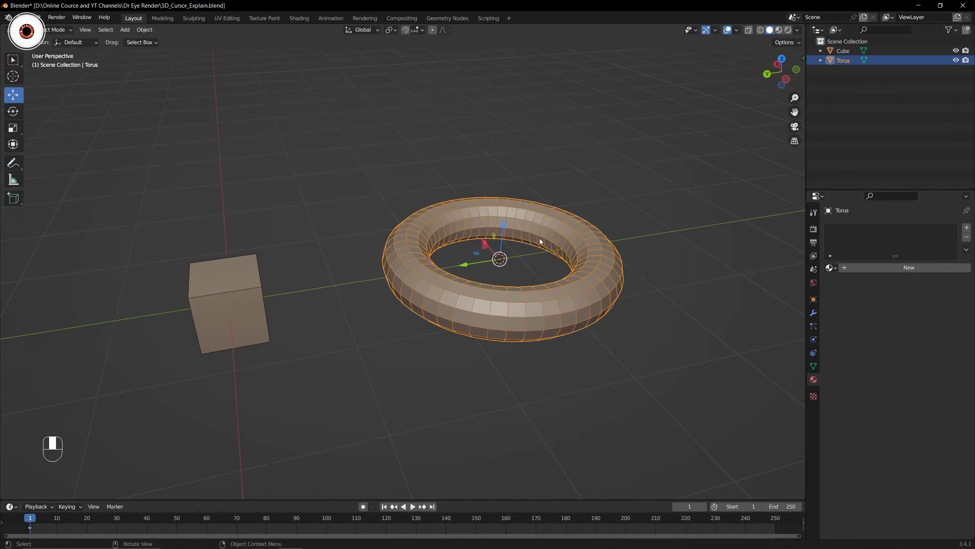
{"action": "key", "text": "s"}
{"action": "left_click", "coordinate": [603, 322]}
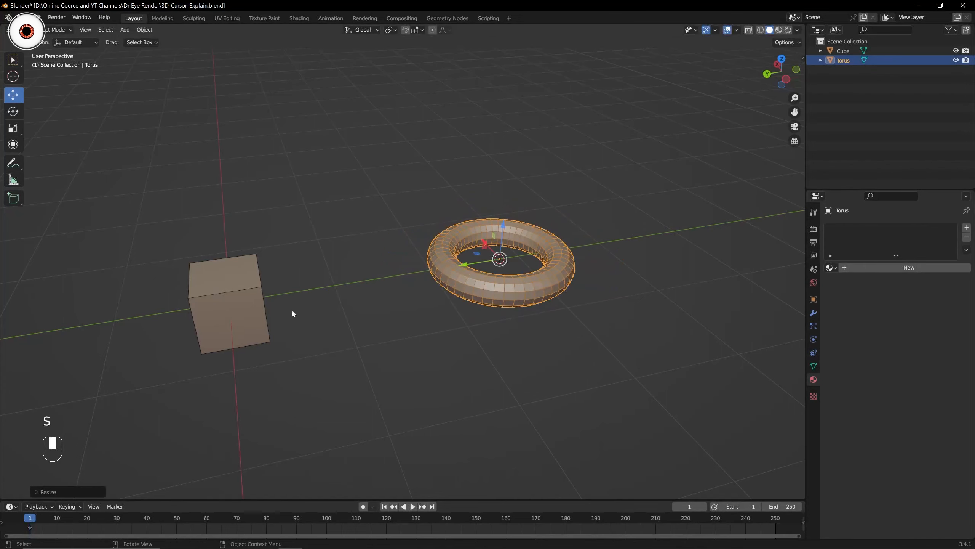
{"action": "left_click", "coordinate": [259, 309]}
{"action": "key", "text": "s"}
{"action": "left_click", "coordinate": [311, 331]}
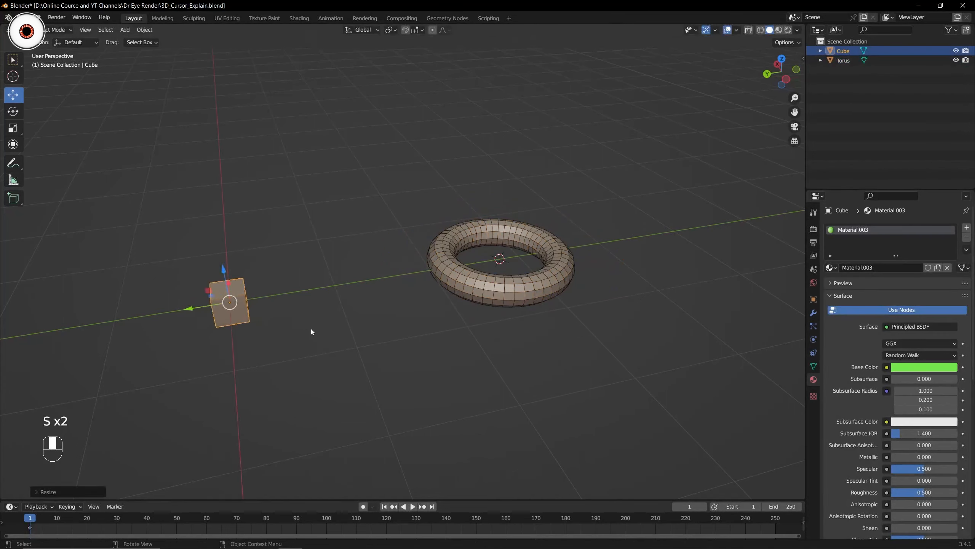
- Scale the torus up uniformly by about 1.6, deselect it and save the file
{"action": "left_click", "coordinate": [472, 300]}
{"action": "key", "text": "s"}
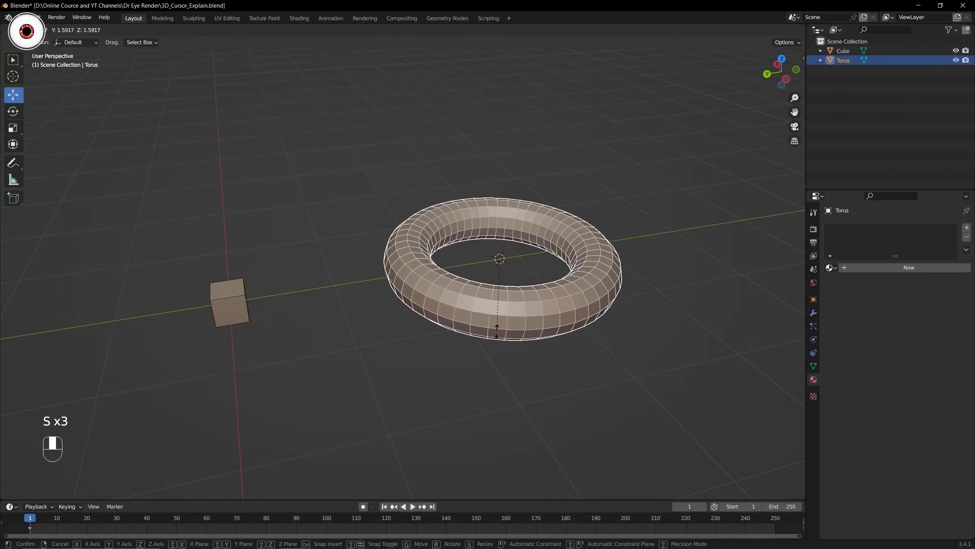
{"action": "left_click", "coordinate": [499, 330]}
{"action": "left_click", "coordinate": [368, 303]}
{"action": "middle_click_drag", "start_coordinate": [369, 302], "coordinate": [374, 256]}
{"action": "key", "text": "ctrl+s"}
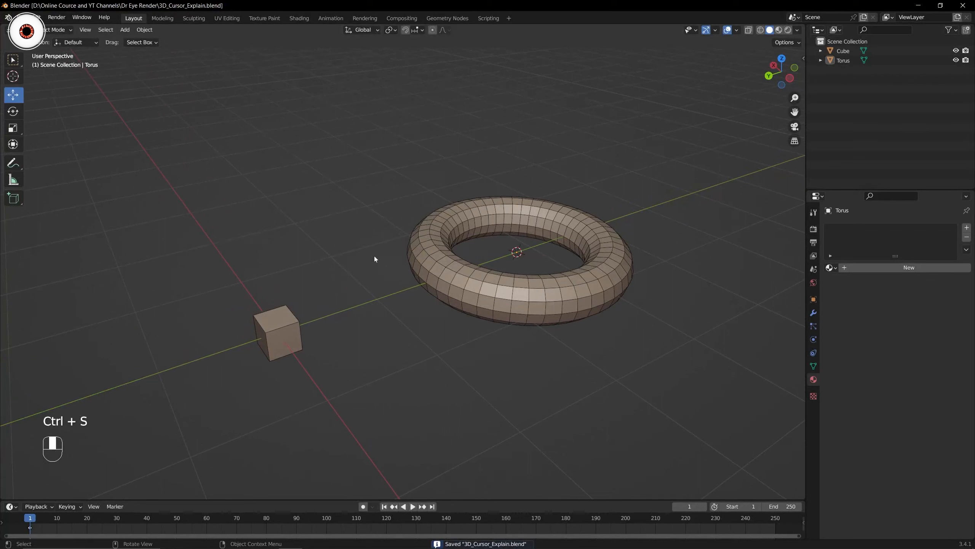
- Select the torus and rotate it freely about the global Z axis
{"action": "left_click", "coordinate": [450, 280]}
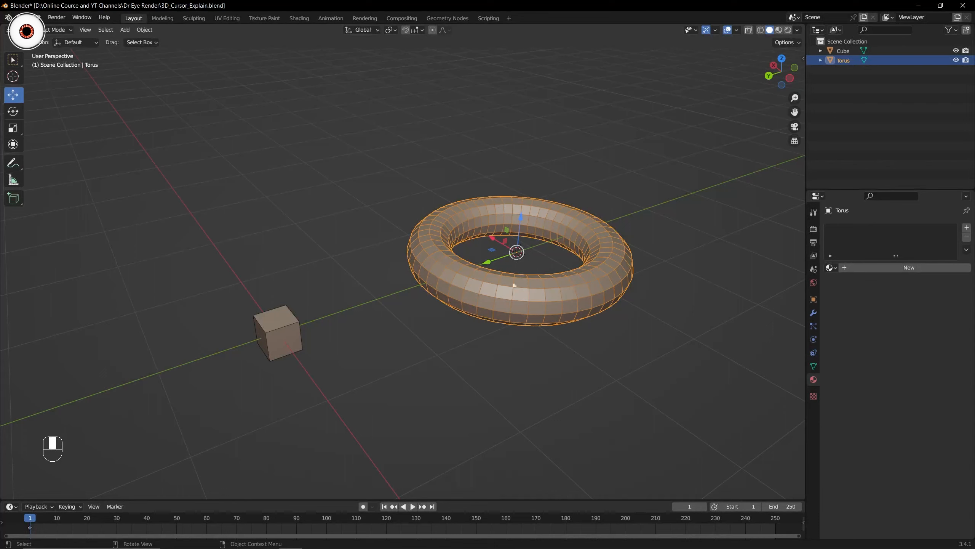
{"action": "key", "text": "r"}
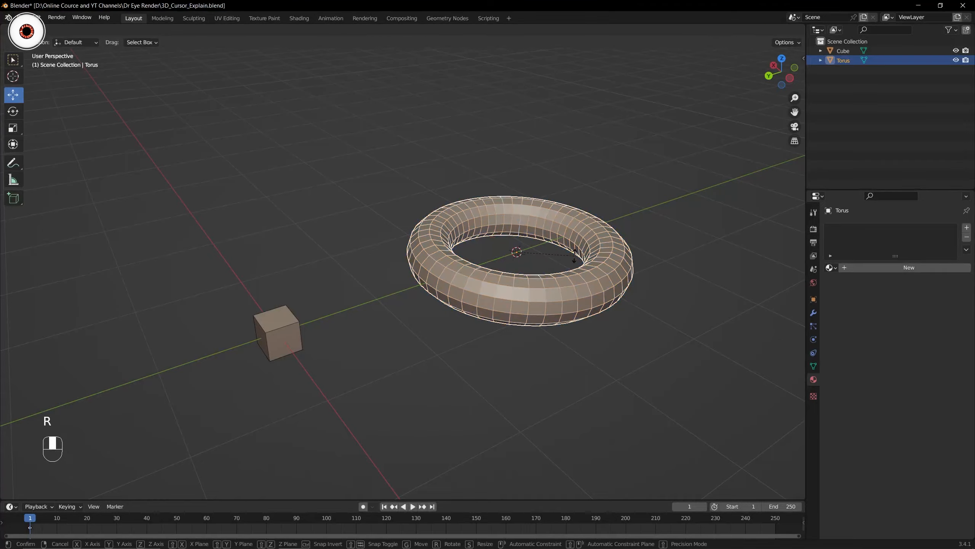
{"action": "key", "text": "z"}
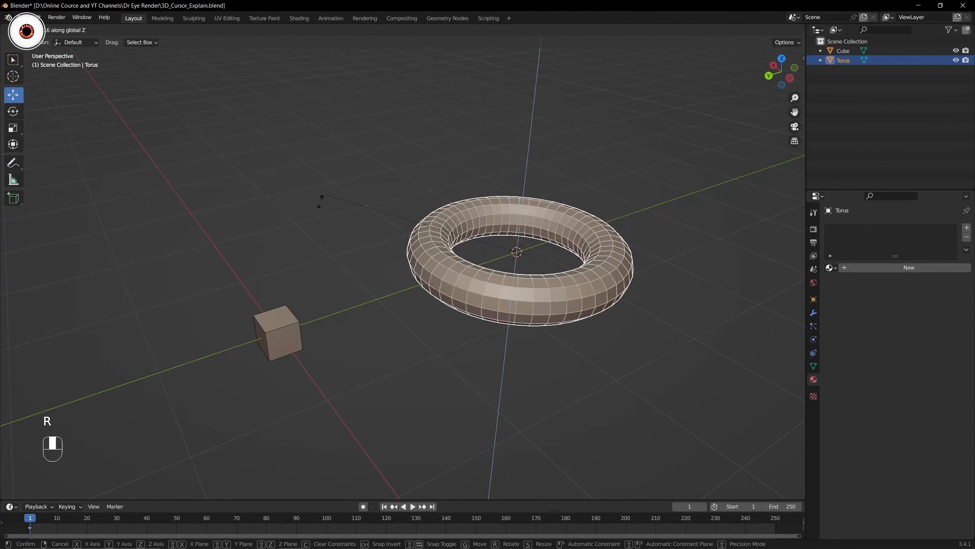
{"action": "left_click", "coordinate": [403, 139]}
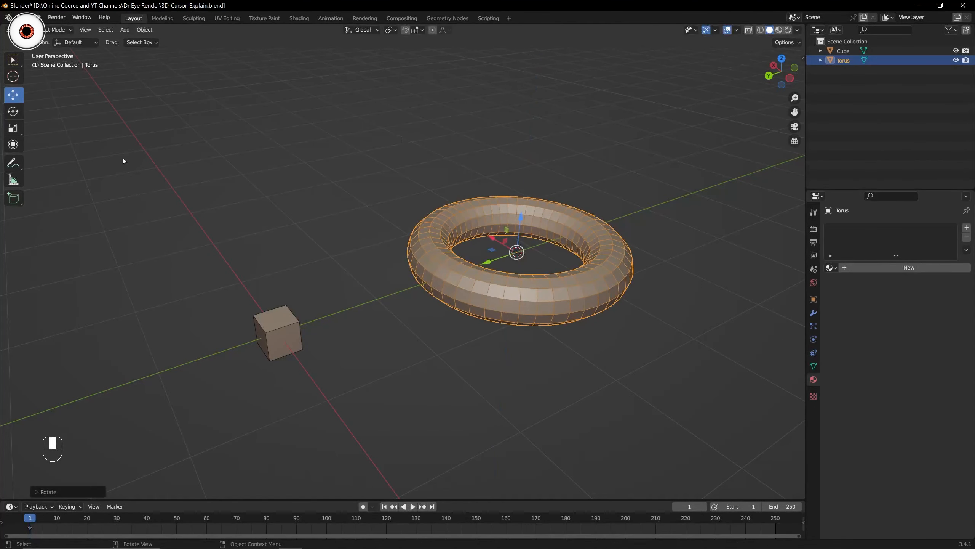
- Turn the torus about its Z axis with the Rotate tool's gizmo and undo both torus rotations
{"action": "left_click", "coordinate": [19, 112]}
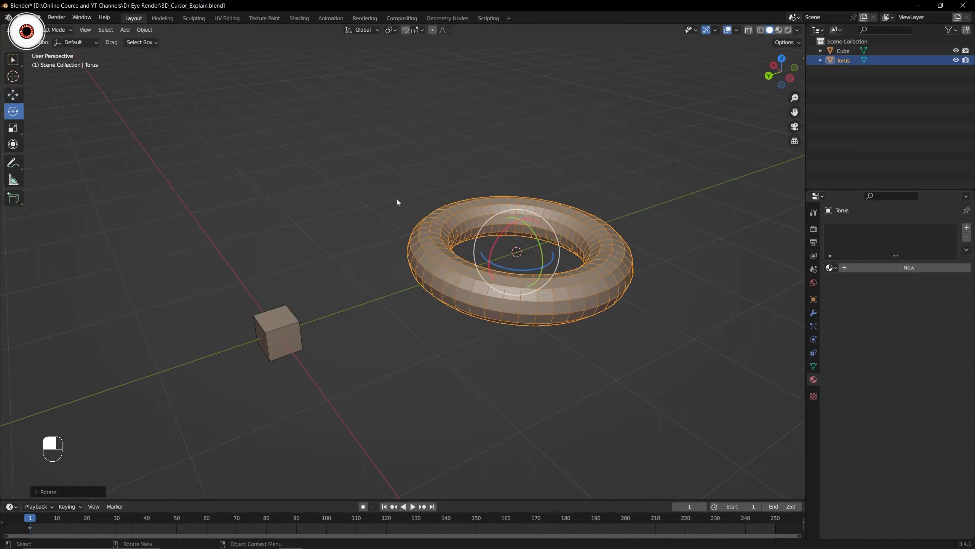
{"action": "left_click_drag", "start_coordinate": [498, 265], "coordinate": [538, 238]}
{"action": "key", "text": "ctrl+z"}
{"action": "key", "text": "ctrl+z"}
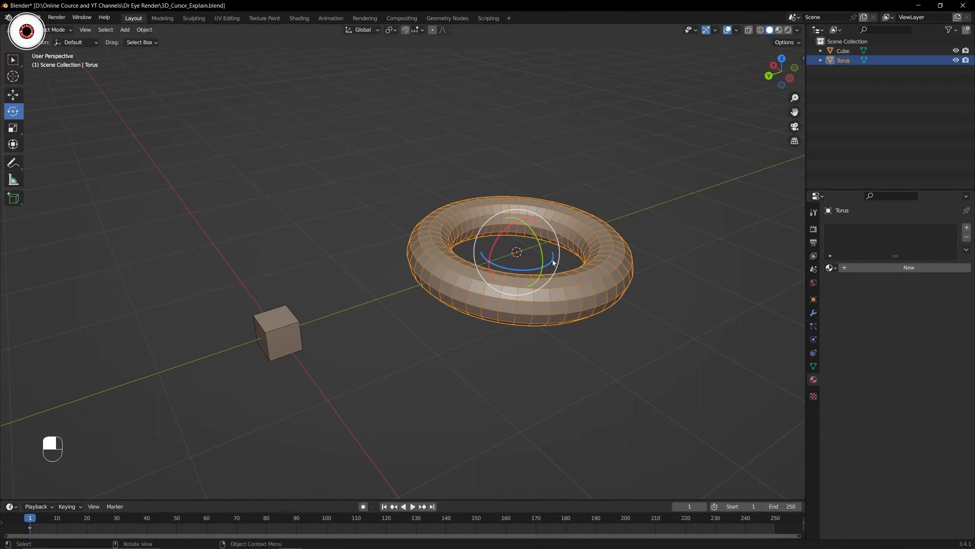
- Rotate the torus about the global Z axis again and undo this rotation
{"action": "key", "text": "r"}
{"action": "key", "text": "z"}
{"action": "left_click", "coordinate": [471, 152]}
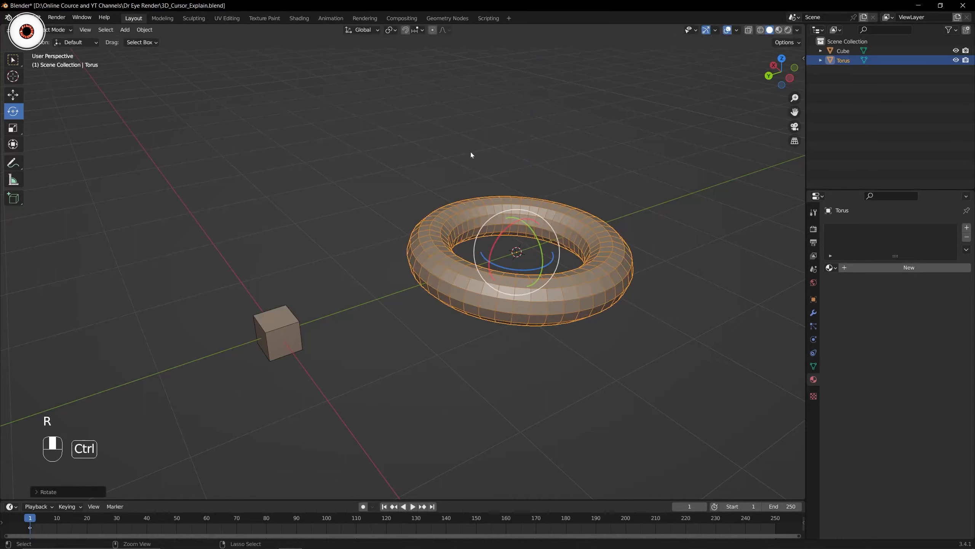
{"action": "key", "text": "ctrl+z"}
- Try rotating the torus about the Y axis, undo it, and save the file with nothing selected
{"action": "key", "text": "r"}
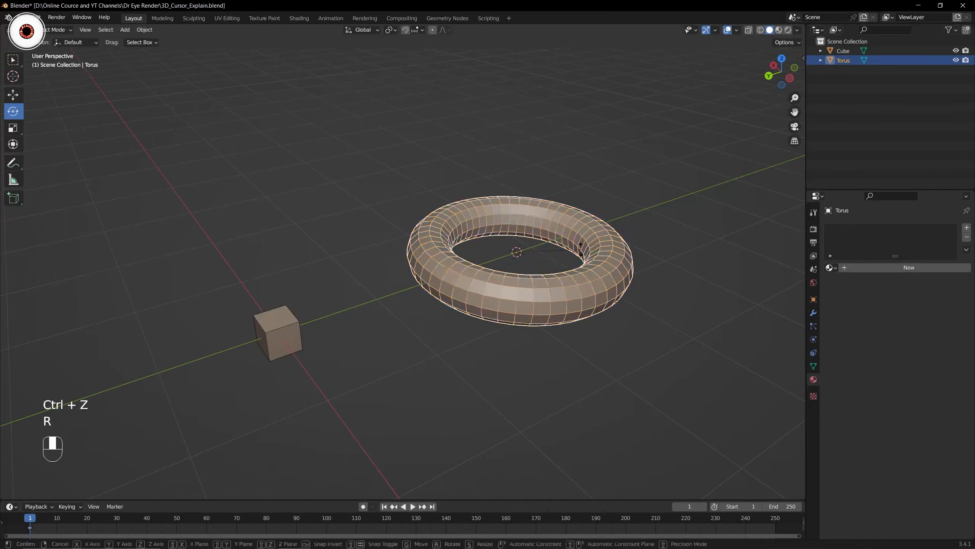
{"action": "key", "text": "y"}
{"action": "left_click", "coordinate": [602, 296]}
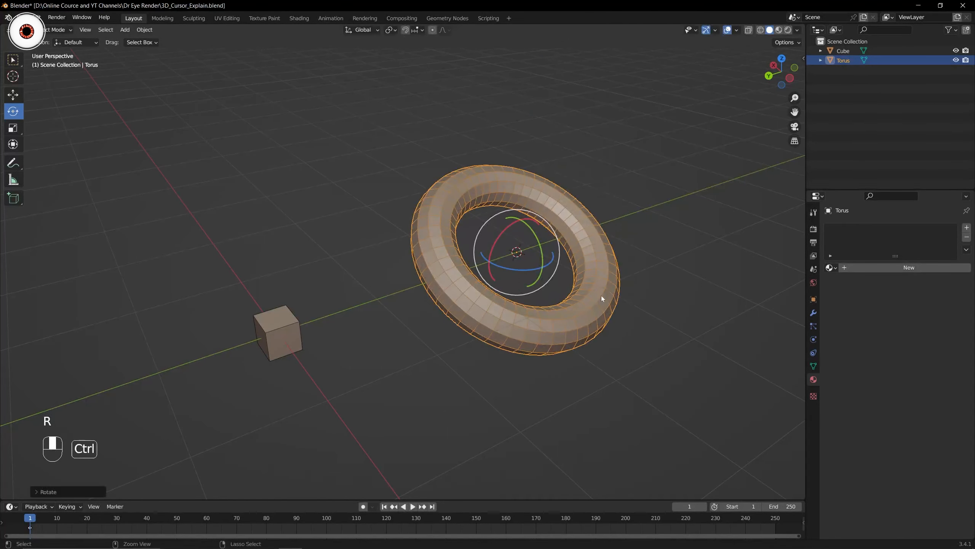
{"action": "key", "text": "ctrl+z"}
{"action": "key", "text": "alt+a"}
{"action": "key", "text": "ctrl+s"}
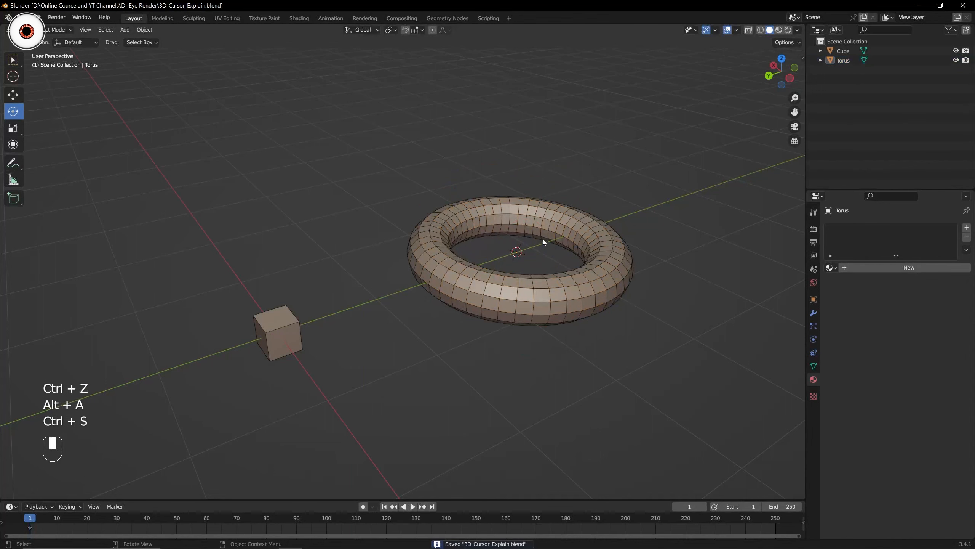
- Try rotating the cube and torus together in top view, undo it, and deselect both objects
{"action": "middle_click_drag", "start_coordinate": [542, 239], "coordinate": [486, 264]}
{"action": "left_click", "coordinate": [267, 337]}
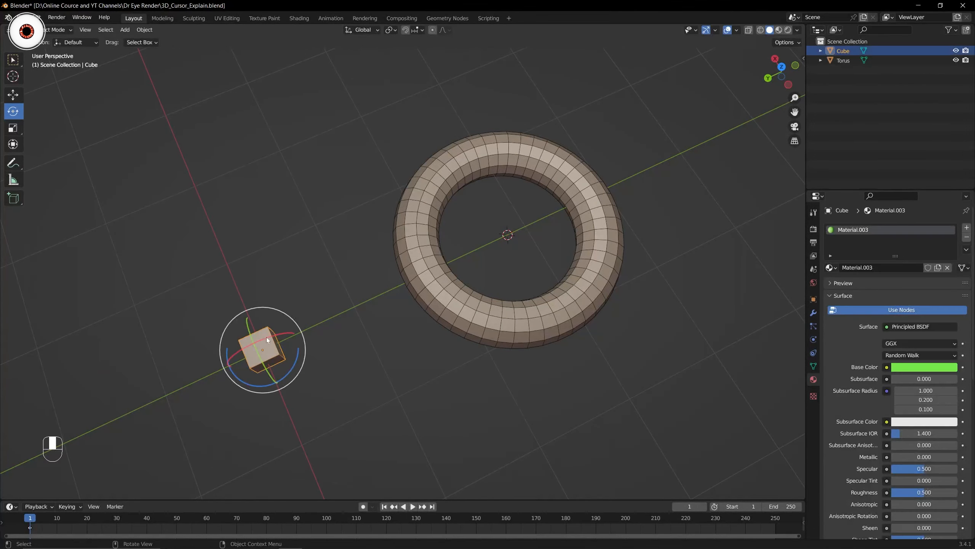
{"action": "scroll", "coordinate": [347, 337], "scroll_direction": "down", "scroll_amount": 2}
{"action": "key", "text": "KP_7"}
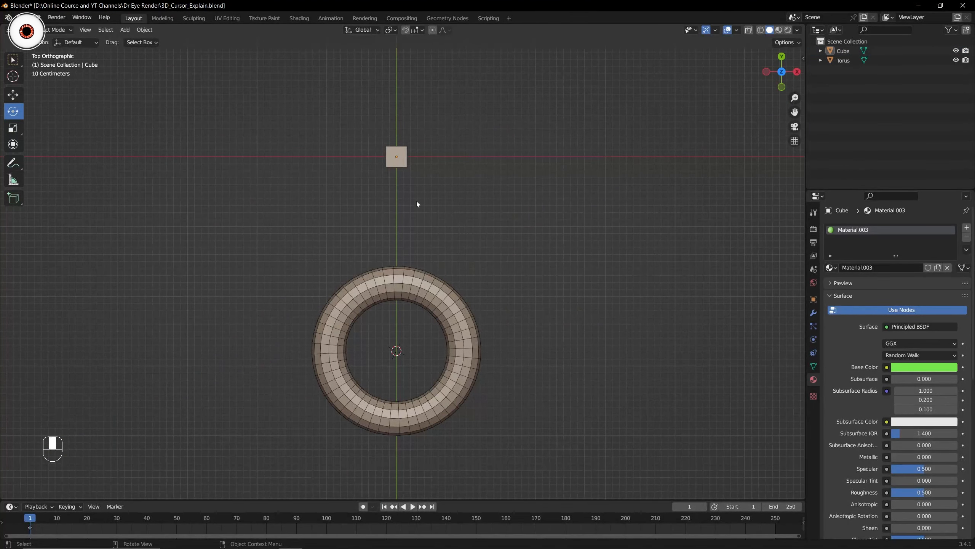
{"action": "key", "text": "a"}
{"action": "key", "text": "r"}
{"action": "middle_click_drag", "start_coordinate": [503, 192], "coordinate": [480, 191], "text": "shift"}
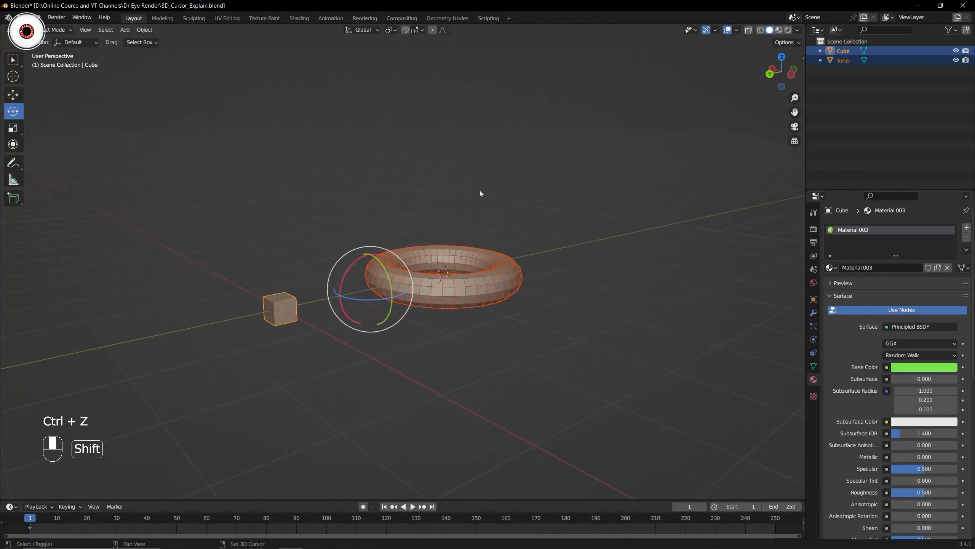
{"action": "left_click", "coordinate": [477, 190]}
- Draw a small freehand annotation mark at the cube's centre, undoing any stray stroke
{"action": "left_click", "coordinate": [14, 60]}
{"action": "middle_click_drag", "start_coordinate": [420, 115], "coordinate": [385, 141]}
{"action": "scroll", "coordinate": [386, 141], "scroll_direction": "up", "scroll_amount": 2}
{"action": "left_click", "coordinate": [13, 161]}
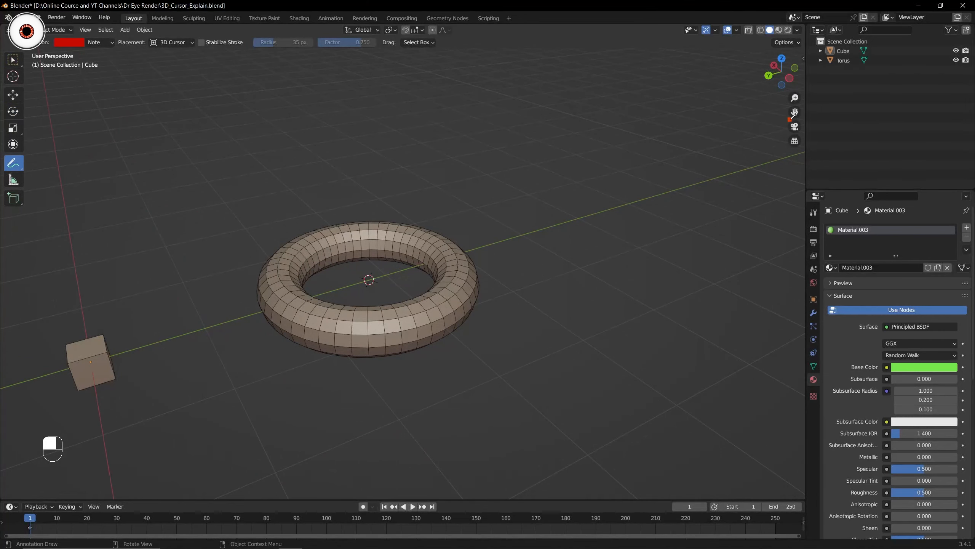
{"action": "key", "text": "ctrl+z"}
{"action": "mouse_move", "coordinate": [792, 113]}
{"action": "left_mouse_down"}
{"action": "mouse_move", "coordinate": [875, 79]}
{"action": "mouse_move", "coordinate": [795, 103]}
{"action": "mouse_move", "coordinate": [789, 64]}
{"action": "mouse_move", "coordinate": [792, 82]}
{"action": "left_mouse_up"}
{"action": "left_click_drag", "start_coordinate": [13, 163], "coordinate": [76, 165]}
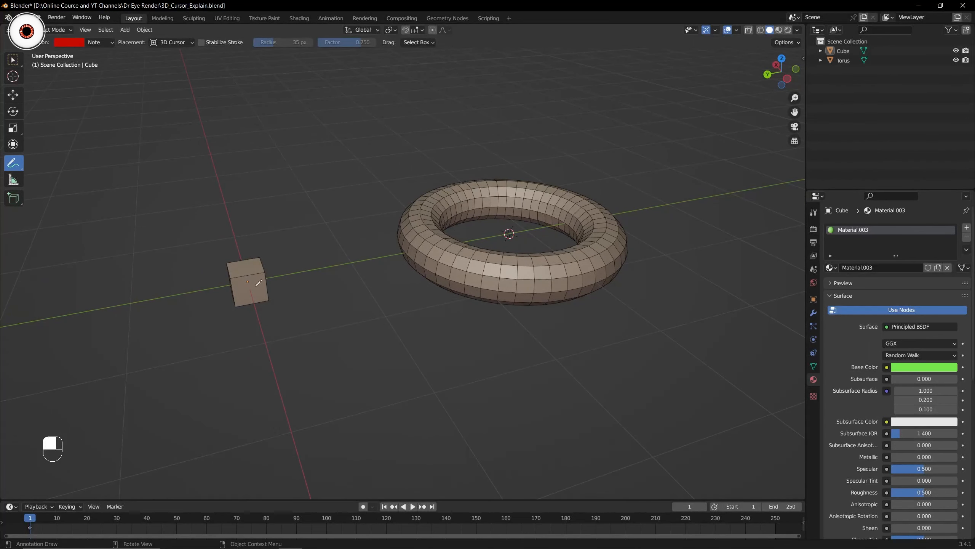
{"action": "left_click_drag", "start_coordinate": [249, 279], "coordinate": [249, 284]}
- Annotate a straight line from the mark on the cube to the 3D cursor at the torus's centre
{"action": "left_click", "coordinate": [20, 167]}
{"action": "left_click", "coordinate": [59, 186]}
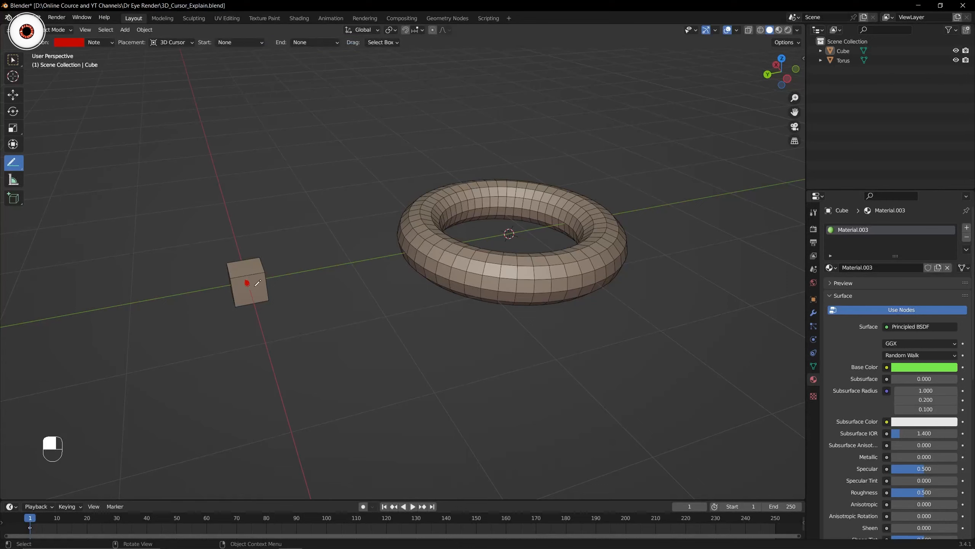
{"action": "left_click_drag", "start_coordinate": [248, 282], "coordinate": [509, 233]}
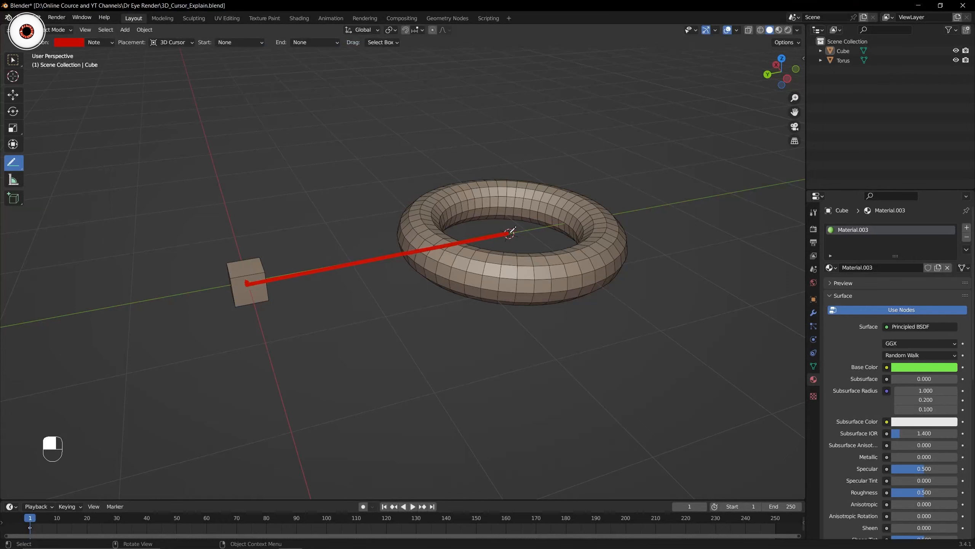
{"action": "left_click", "coordinate": [21, 61]}
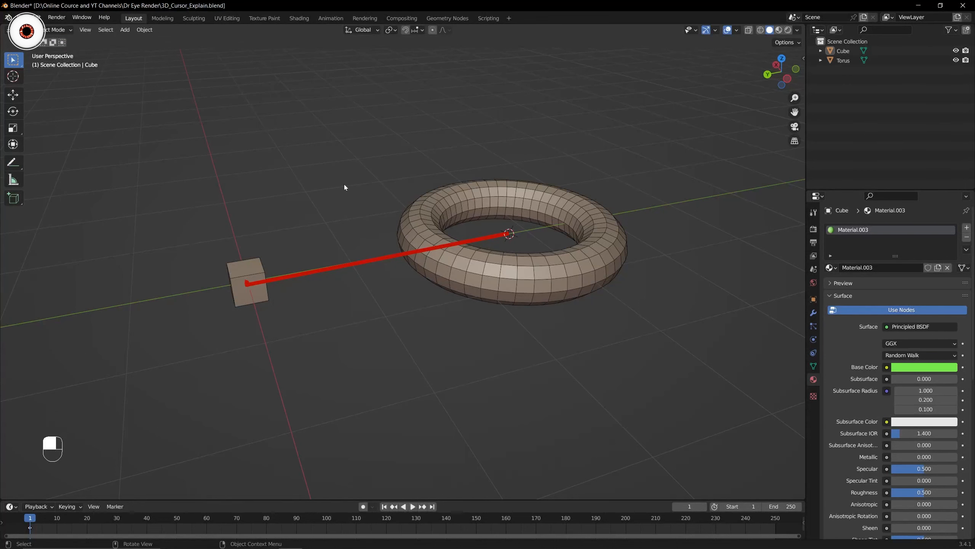
- Erase the annotation line and redraw it from the cube to the torus's centre with Surface placement
{"action": "key", "text": "KP_7"}
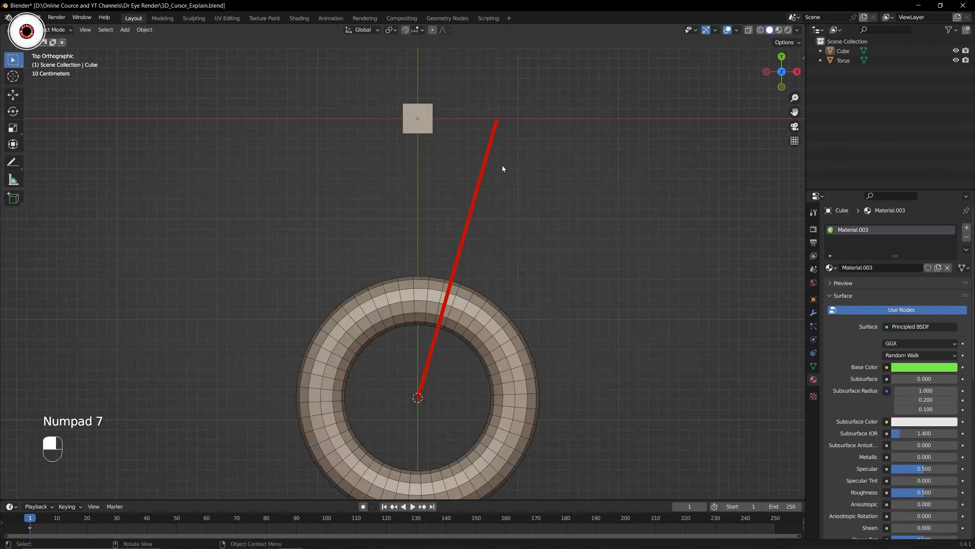
{"action": "left_click", "coordinate": [13, 162]}
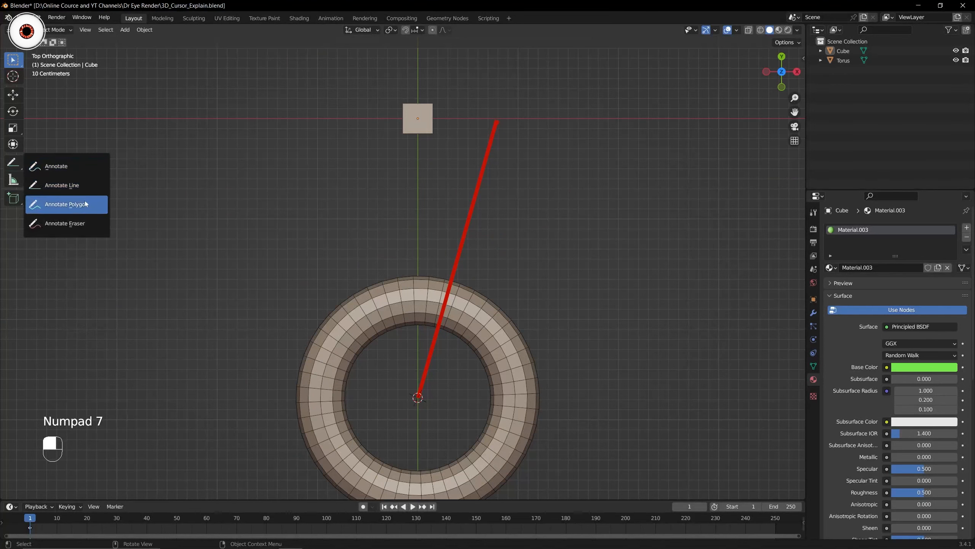
{"action": "left_click", "coordinate": [86, 204]}
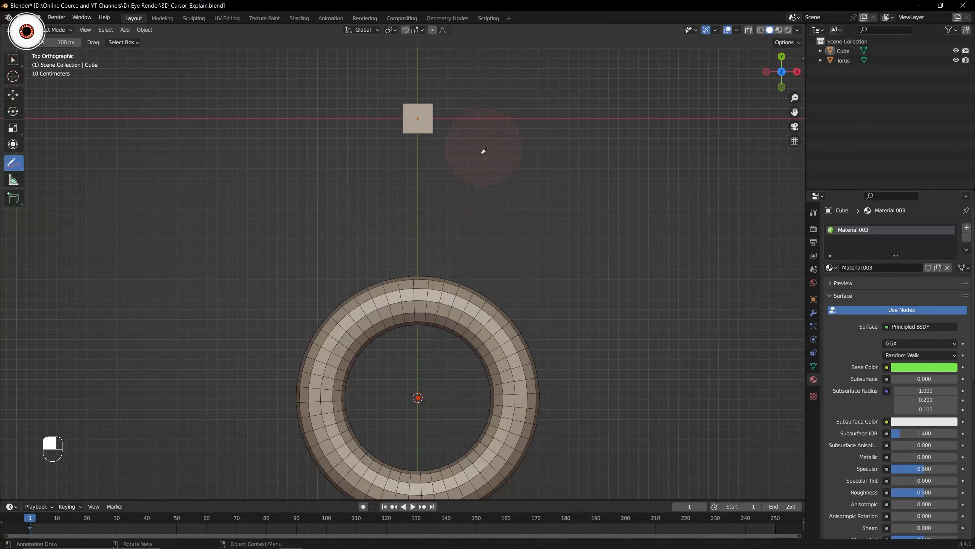
{"action": "middle_click_drag", "start_coordinate": [481, 150], "coordinate": [453, 180]}
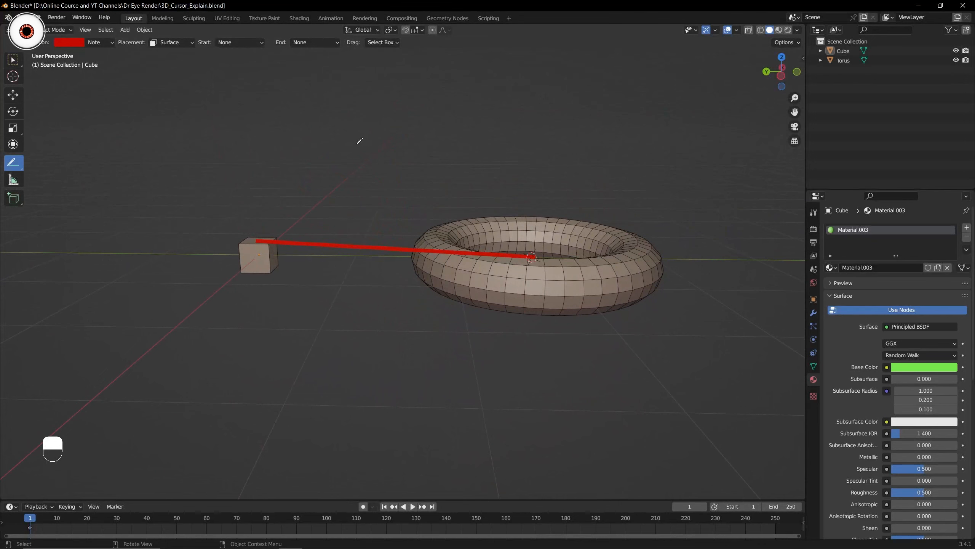
{"action": "left_click", "coordinate": [13, 59]}
{"action": "mouse_move", "coordinate": [307, 148]}
{"action": "middle_mouse_down"}
{"action": "mouse_move", "coordinate": [354, 143]}
{"action": "mouse_move", "coordinate": [372, 163]}
{"action": "middle_mouse_up"}
{"action": "middle_click_drag", "start_coordinate": [372, 162], "coordinate": [377, 181], "text": "shift"}
{"action": "scroll", "coordinate": [377, 181], "scroll_direction": "up", "scroll_amount": 2}
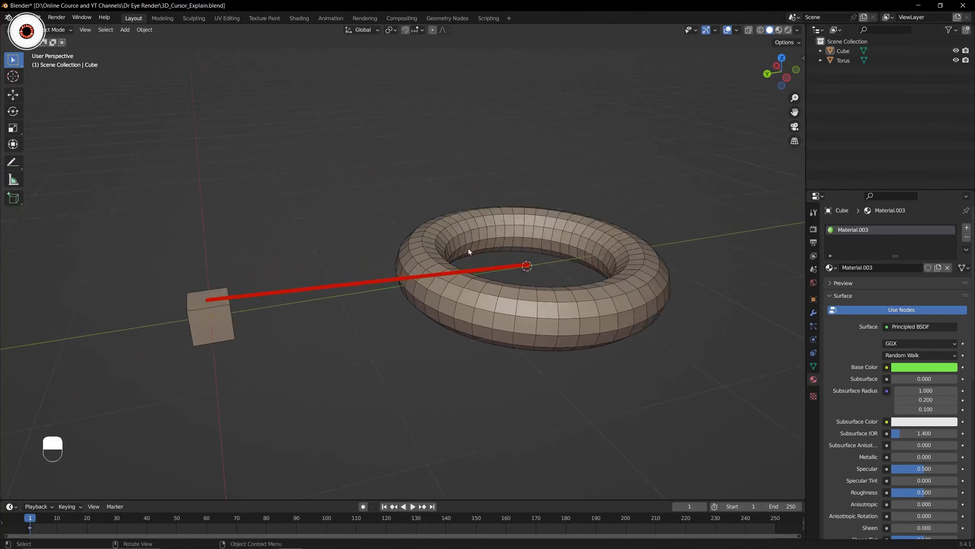
- Select the torus and turn off the display of annotations in the viewport overlays
{"action": "left_click", "coordinate": [504, 227]}
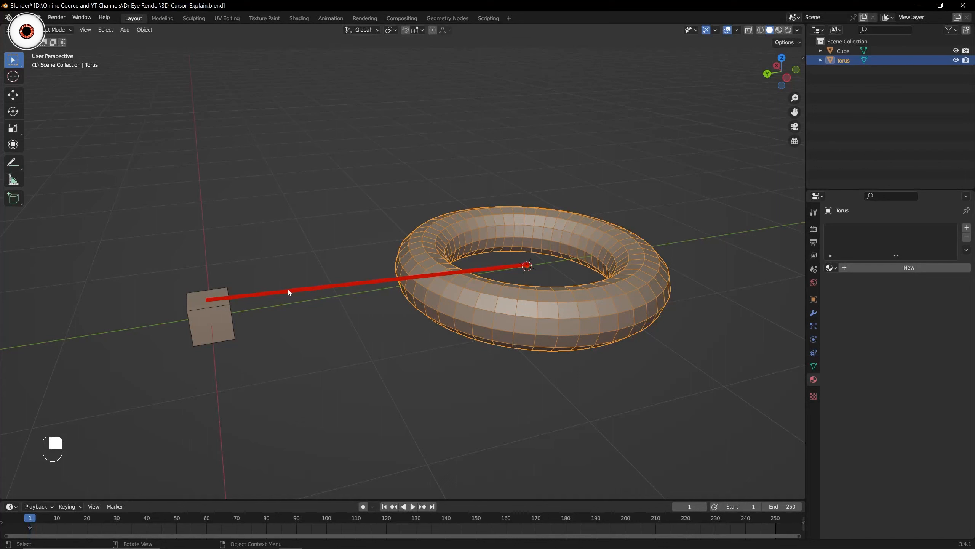
{"action": "left_click", "coordinate": [14, 165]}
{"action": "key", "text": "n"}
{"action": "key", "text": "n"}
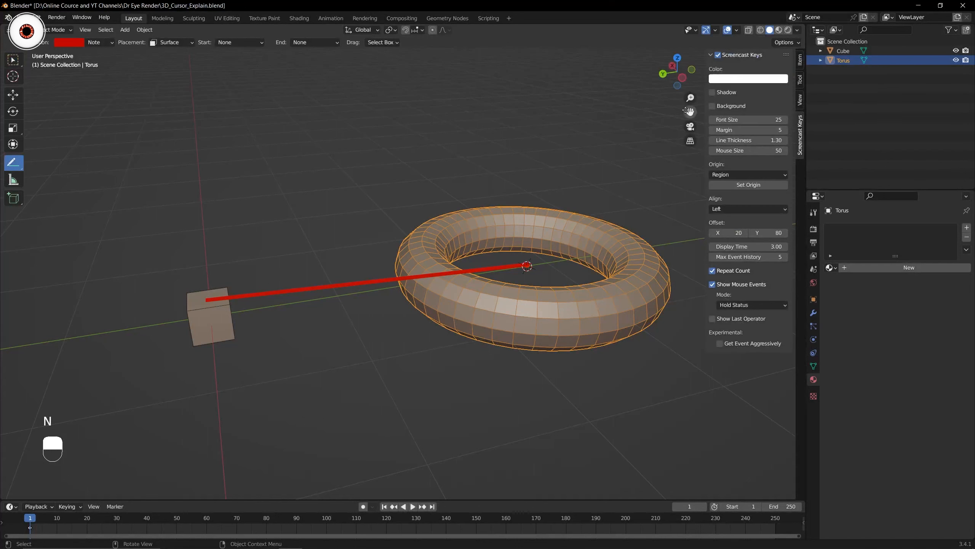
{"action": "left_click", "coordinate": [737, 31]}
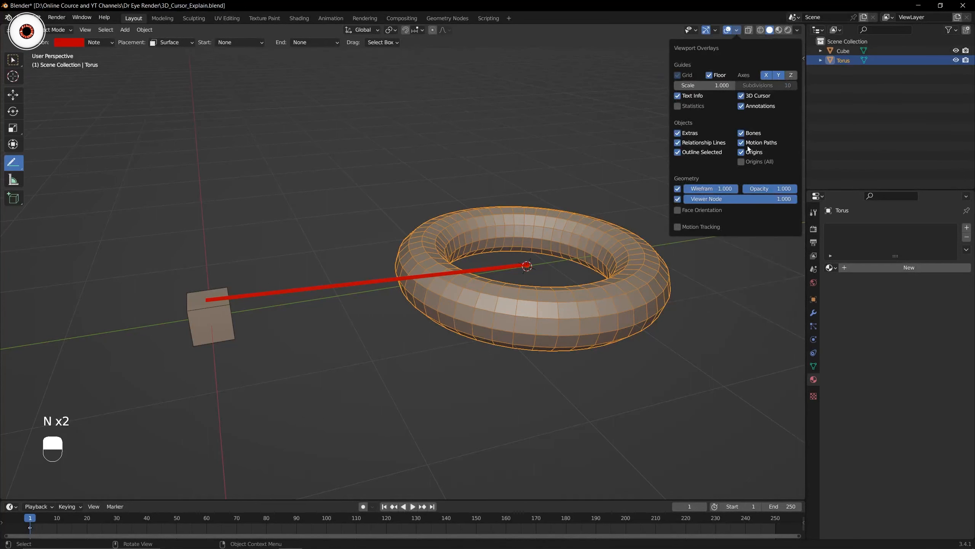
{"action": "left_click", "coordinate": [748, 109]}
{"action": "middle_click_drag", "start_coordinate": [504, 163], "coordinate": [507, 185]}
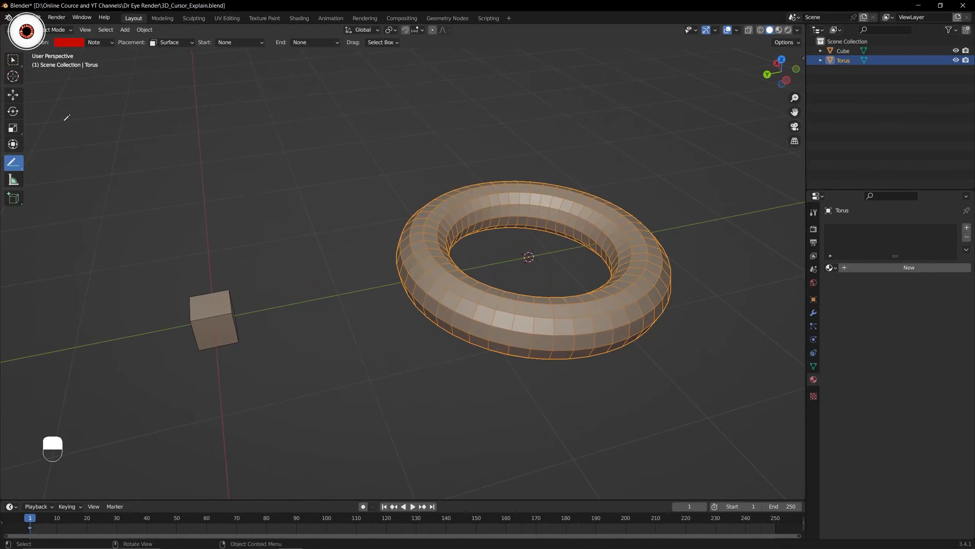
{"action": "left_click", "coordinate": [12, 64]}
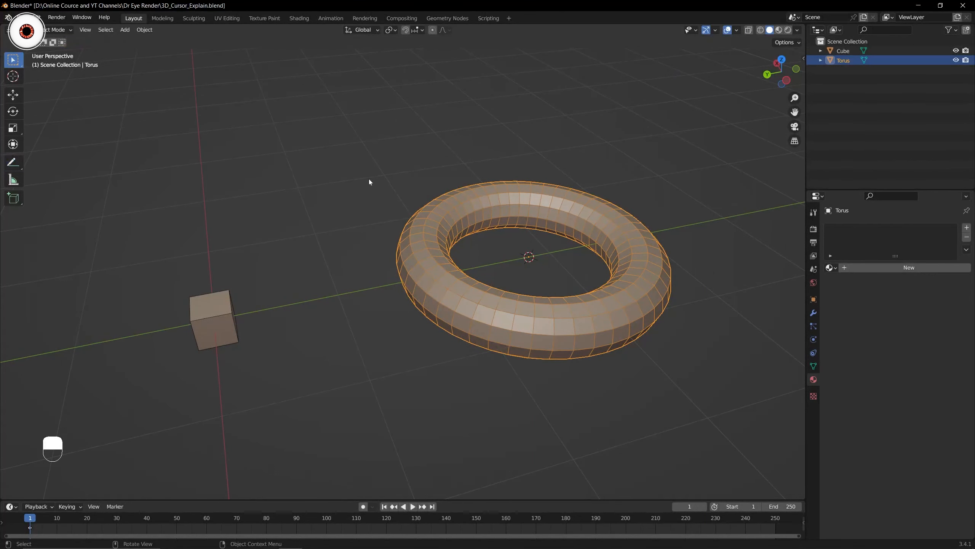
- Compare the torus's empty centre with the cube's centre, selecting the cube and the torus in turn
{"action": "middle_click_drag", "start_coordinate": [568, 234], "coordinate": [486, 254], "text": "shift"}
{"action": "left_click_drag", "start_coordinate": [436, 266], "coordinate": [489, 297]}
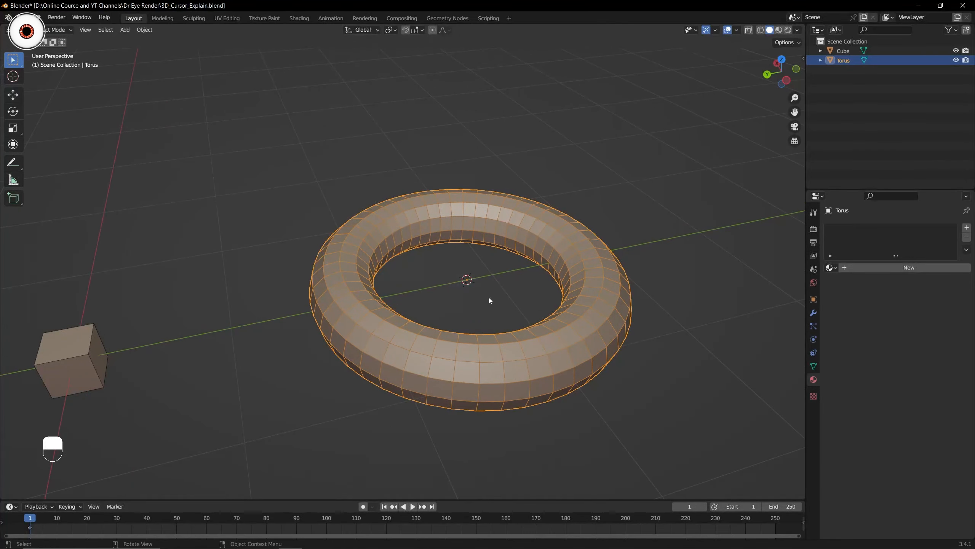
{"action": "middle_click_drag", "start_coordinate": [248, 210], "coordinate": [339, 191], "text": "shift"}
{"action": "left_click", "coordinate": [166, 331]}
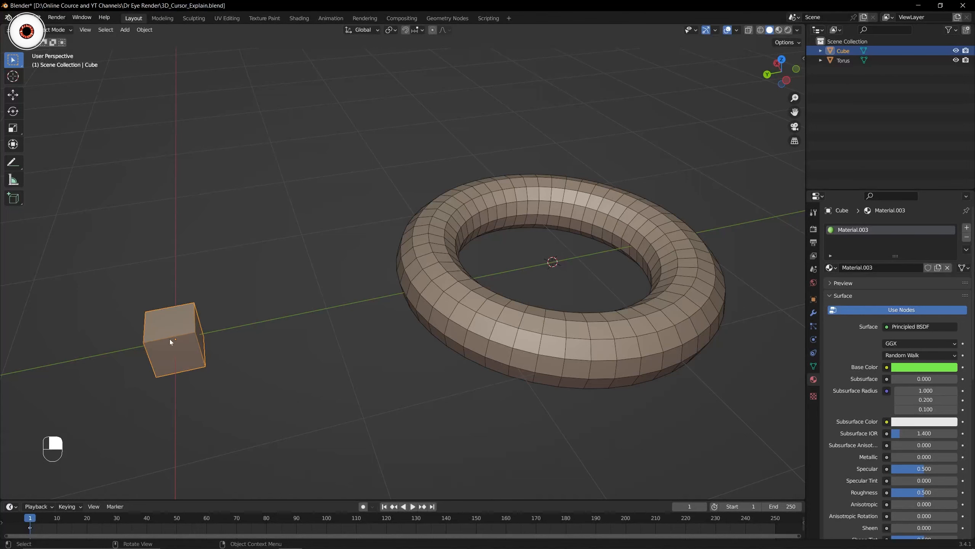
{"action": "middle_click_drag", "start_coordinate": [170, 338], "coordinate": [403, 263], "text": "shift"}
{"action": "left_click", "coordinate": [404, 263]}
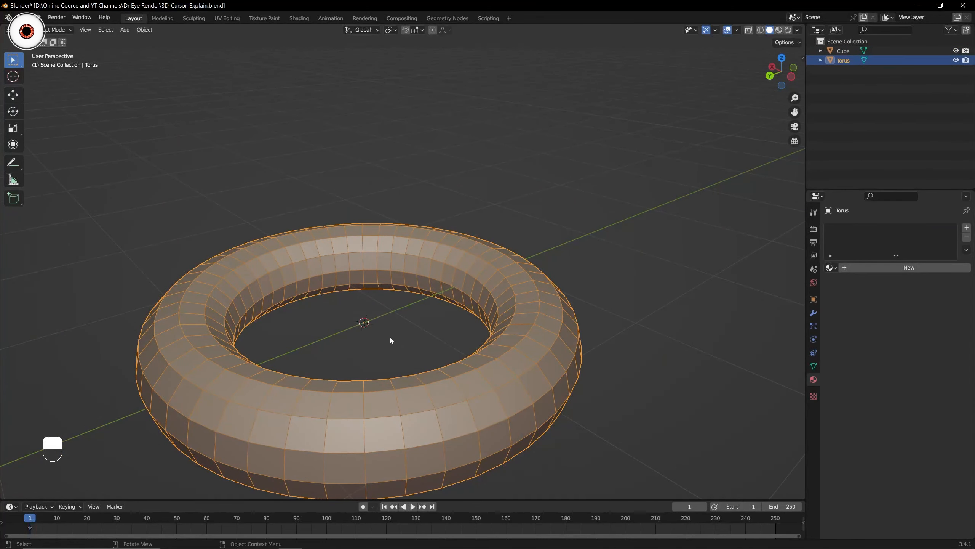
- Rotate the torus about the global Z axis around its own centre and deselect it
{"action": "middle_click_drag", "start_coordinate": [379, 336], "coordinate": [381, 319], "text": "shift"}
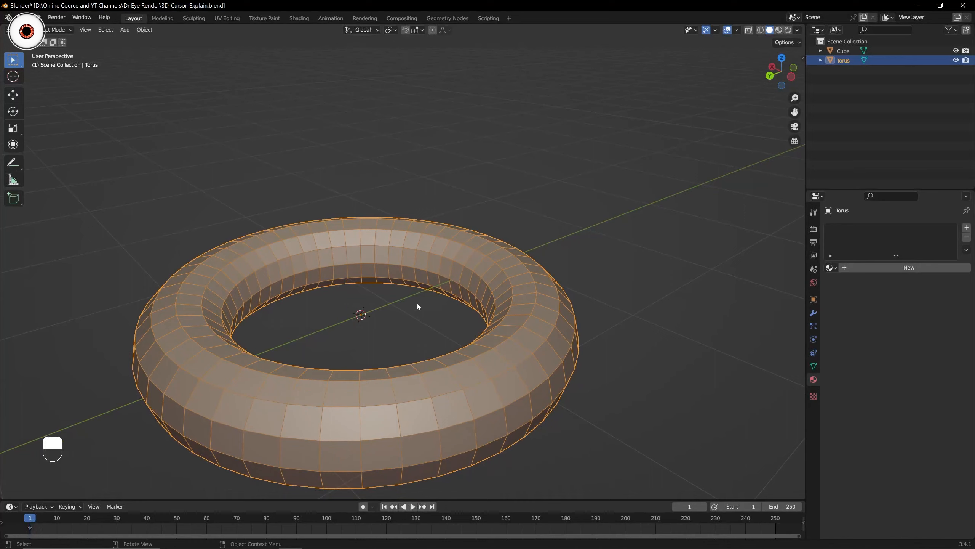
{"action": "scroll", "coordinate": [419, 306], "scroll_direction": "down", "scroll_amount": 2}
{"action": "key", "text": "r"}
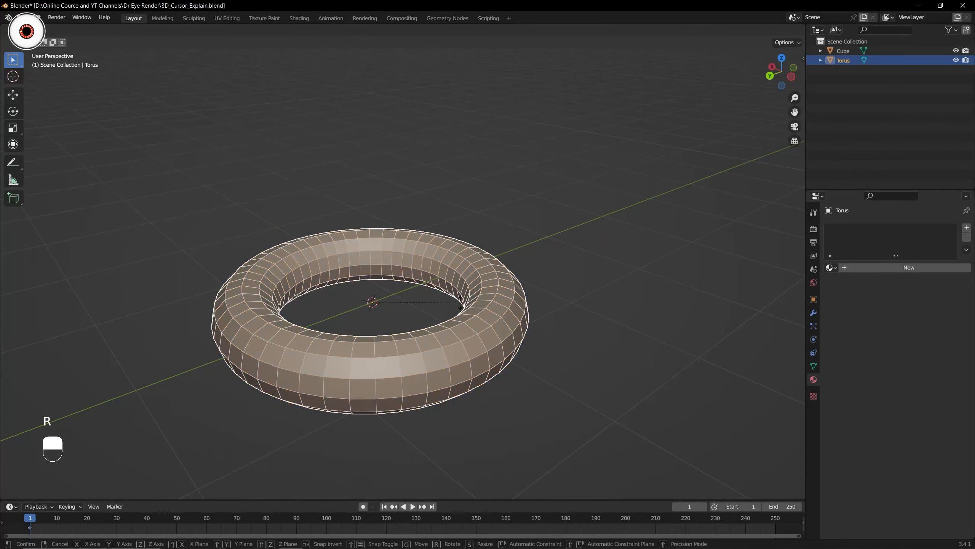
{"action": "key", "text": "z"}
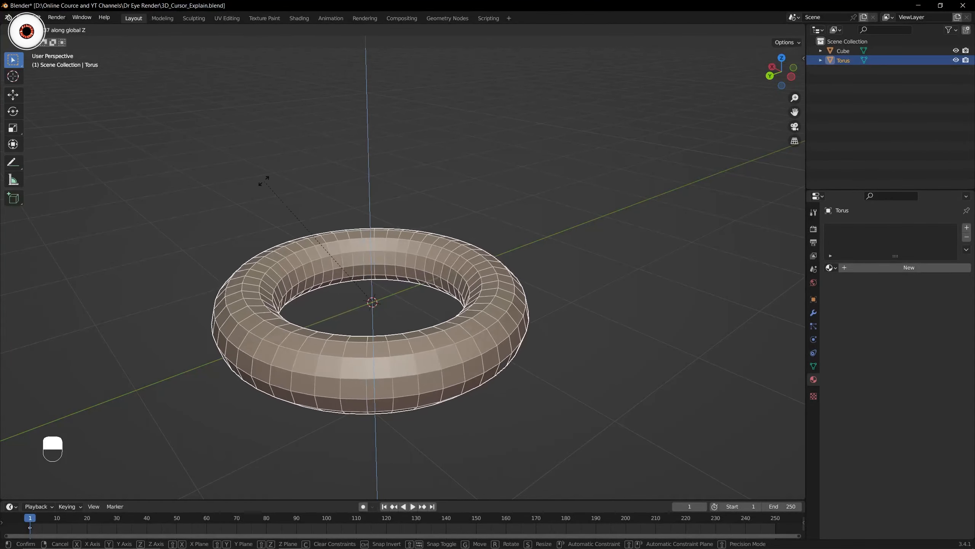
{"action": "left_click", "coordinate": [598, 293]}
{"action": "middle_click_drag", "start_coordinate": [597, 294], "coordinate": [322, 202]}
{"action": "left_click", "coordinate": [423, 218]}
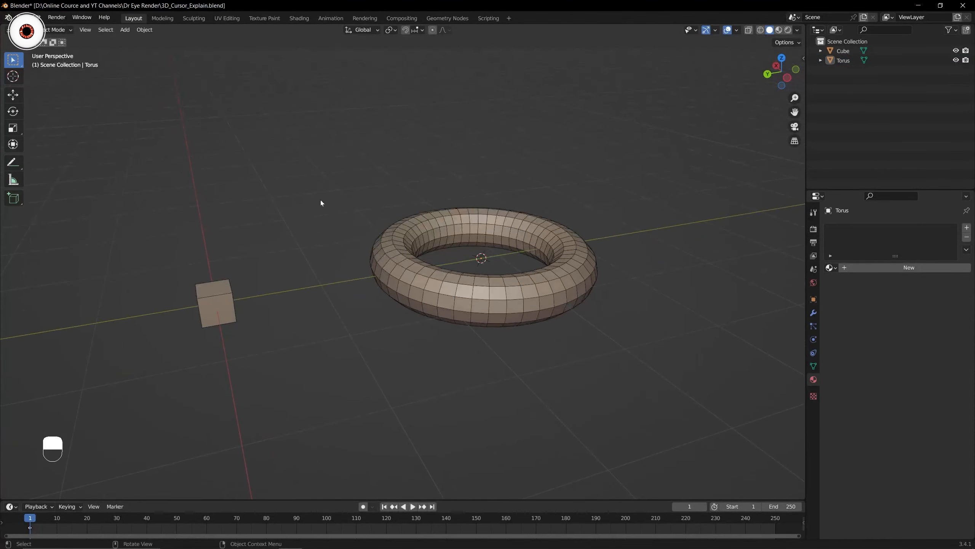
- Select the torus and examine its origin in the empty centre of the ring, compared with the cube's position
{"action": "scroll", "coordinate": [322, 202], "scroll_direction": "up", "scroll_amount": 4}
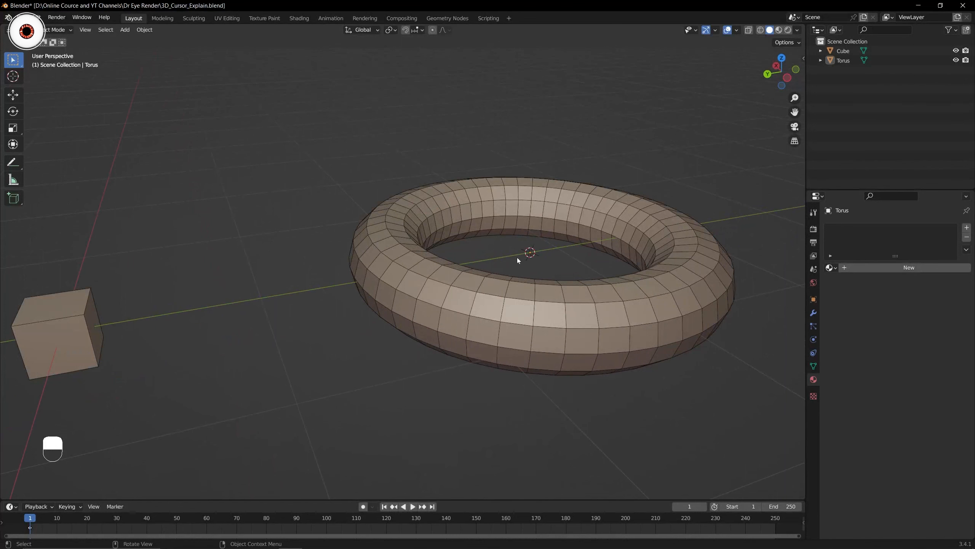
{"action": "middle_click_drag", "start_coordinate": [517, 258], "coordinate": [509, 252], "text": "shift"}
{"action": "left_click", "coordinate": [524, 248]}
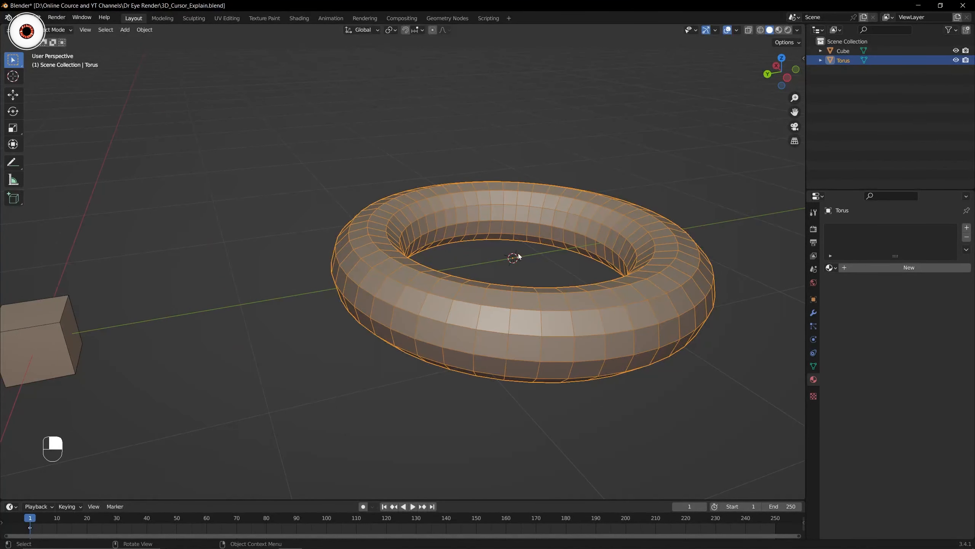
{"action": "middle_click_drag", "start_coordinate": [527, 252], "coordinate": [435, 197]}
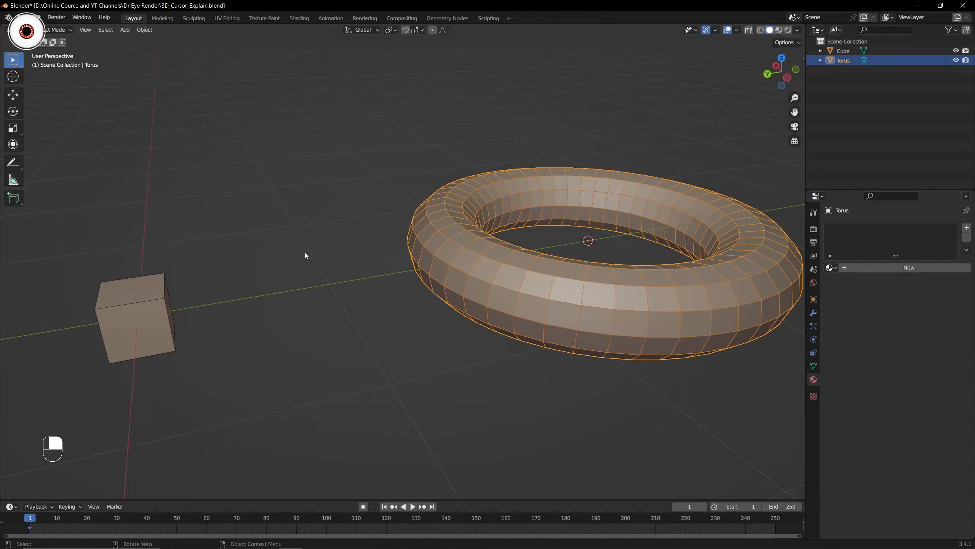
{"action": "middle_click_drag", "start_coordinate": [557, 235], "coordinate": [526, 244]}
{"action": "left_click_drag", "start_coordinate": [520, 222], "coordinate": [564, 259]}
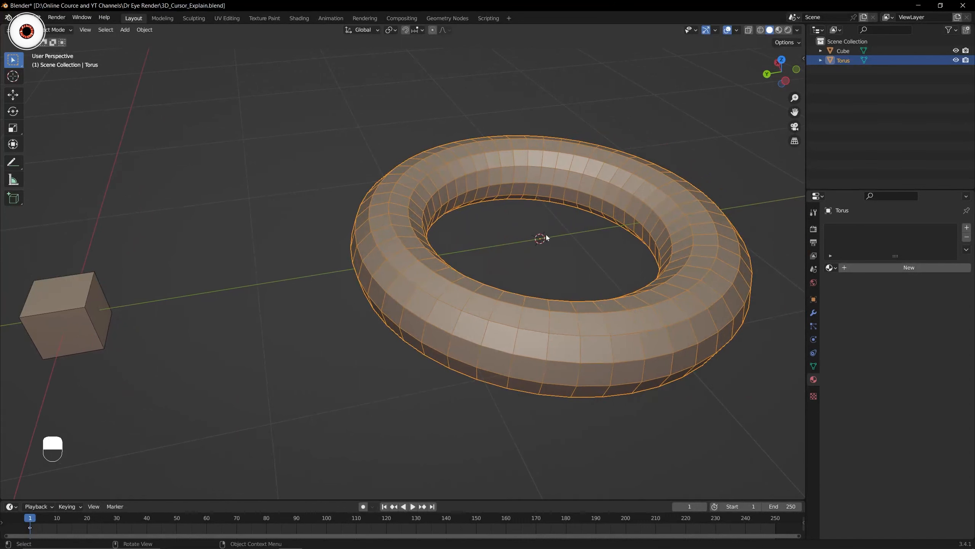
{"action": "middle_click_drag", "start_coordinate": [467, 233], "coordinate": [491, 208], "text": "shift"}
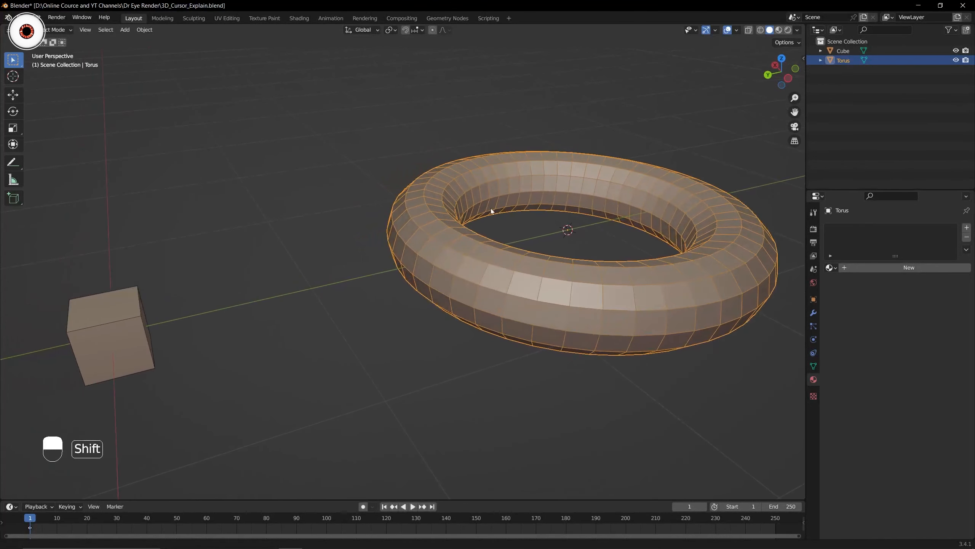
- Select the cube and snap the 3D cursor to its origin
{"action": "left_click", "coordinate": [112, 324]}
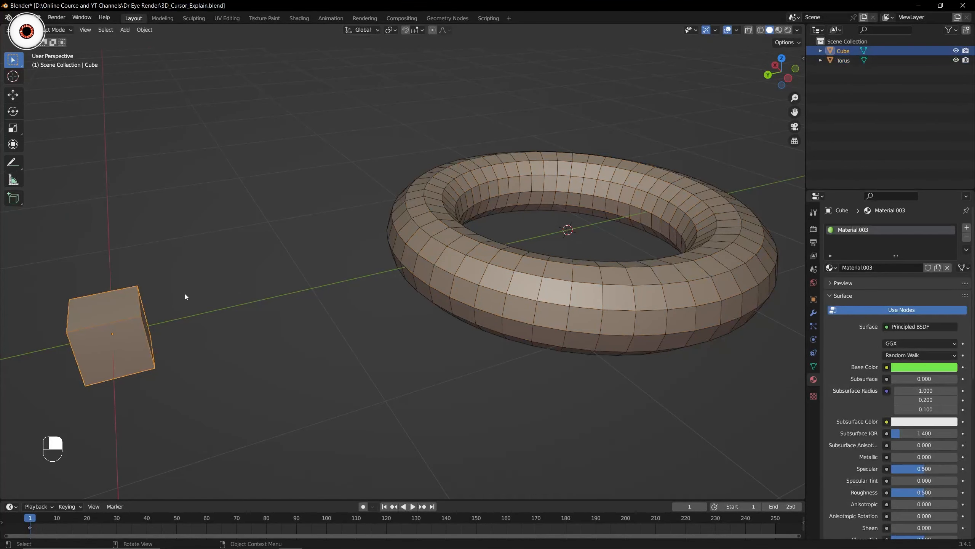
{"action": "key", "text": "shift+s"}
{"action": "left_click", "coordinate": [190, 327]}
{"action": "middle_click_drag", "start_coordinate": [190, 328], "coordinate": [229, 303], "text": "shift"}
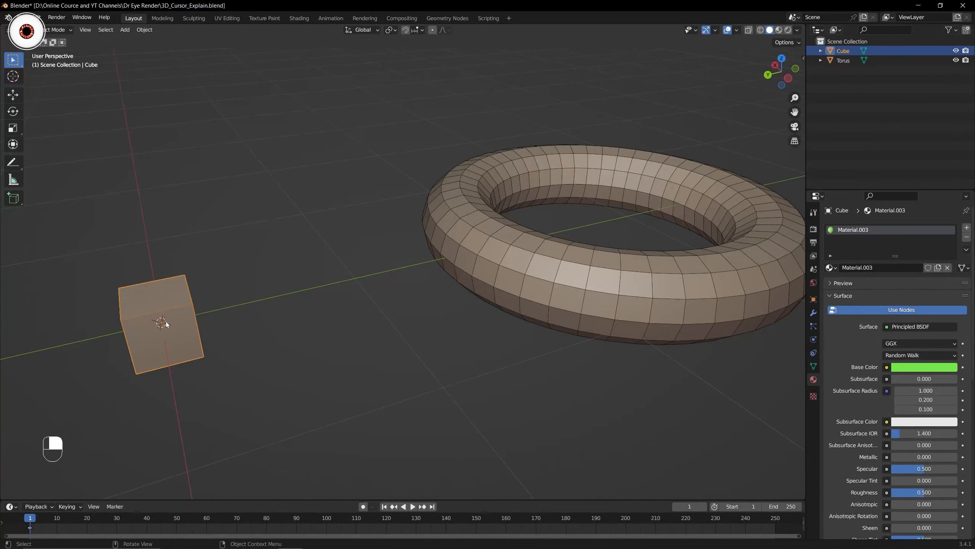
- Hide the cube in the viewport, leaving the torus and the 3D cursor visible
{"action": "left_click", "coordinate": [957, 51]}
{"action": "left_click", "coordinate": [956, 51]}
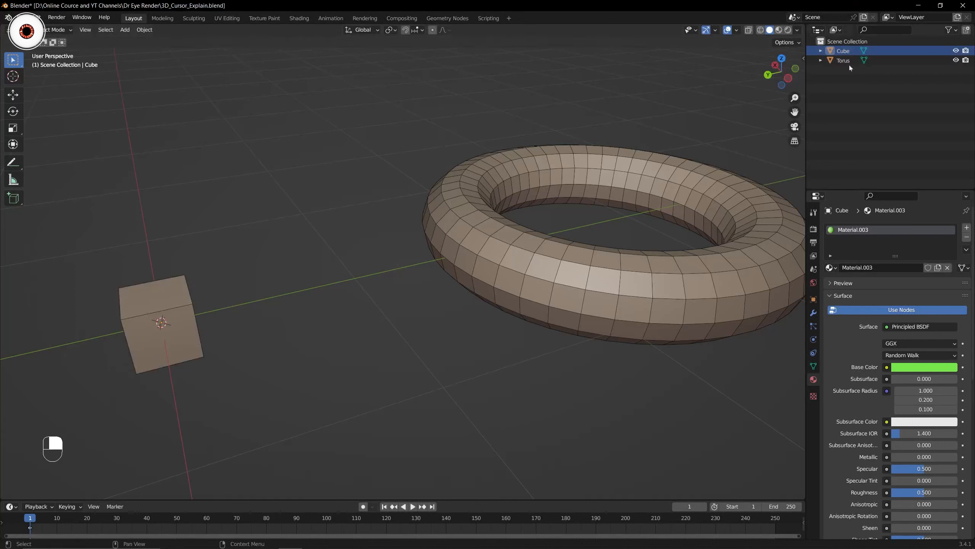
{"action": "left_click", "coordinate": [957, 51]}
{"action": "left_click_drag", "start_coordinate": [775, 76], "coordinate": [788, 89]}
- Select the torus and set its origin to the 3D cursor at the hidden cube's position
{"action": "left_click", "coordinate": [677, 158]}
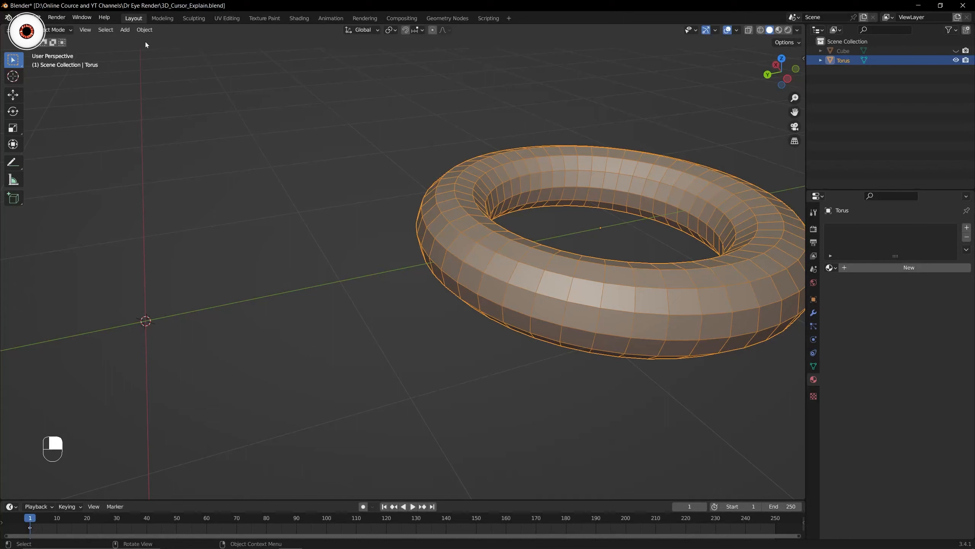
{"action": "left_click", "coordinate": [144, 31]}
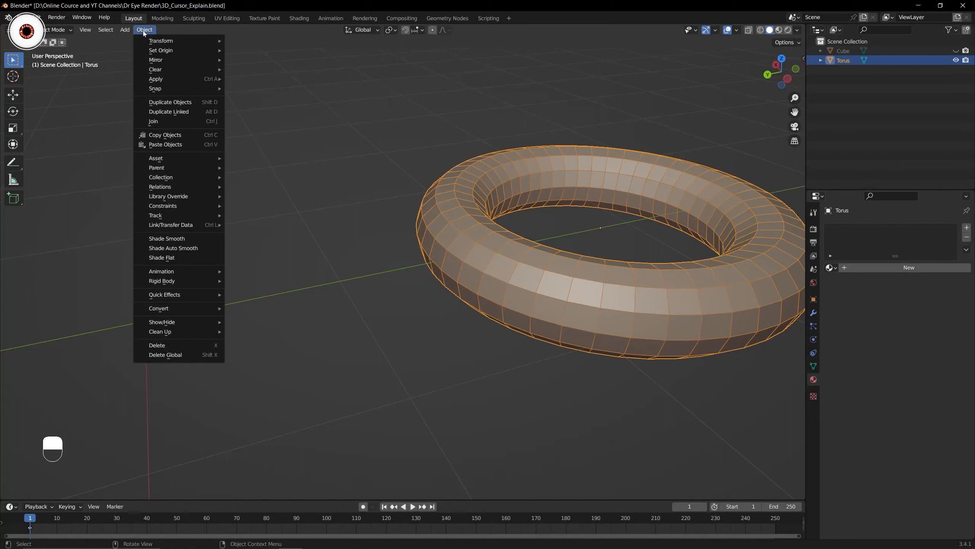
{"action": "mouse_move", "coordinate": [175, 52]}
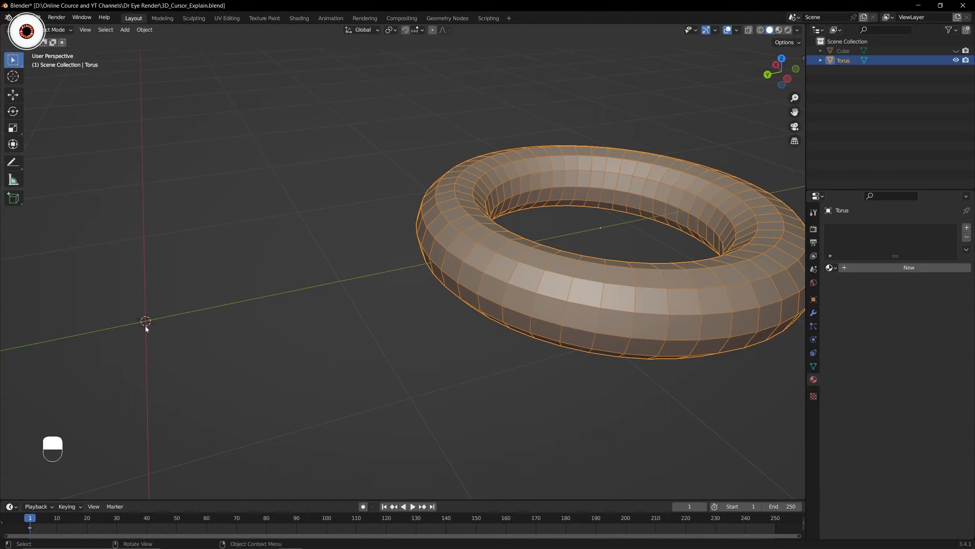
{"action": "left_click", "coordinate": [144, 30]}
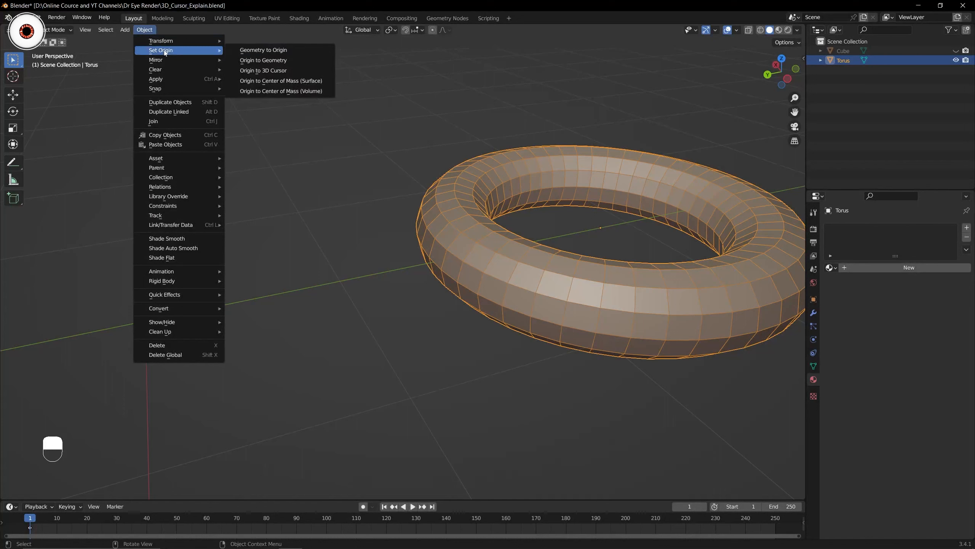
{"action": "left_click", "coordinate": [145, 30]}
{"action": "left_click", "coordinate": [145, 30]}
{"action": "left_click", "coordinate": [256, 71]}
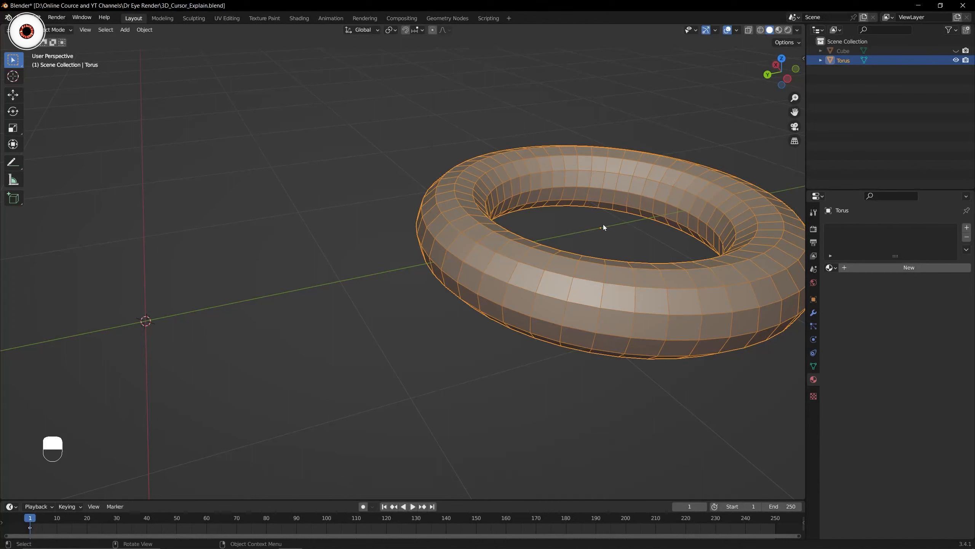
{"action": "left_click", "coordinate": [144, 30]}
{"action": "left_click", "coordinate": [257, 70]}
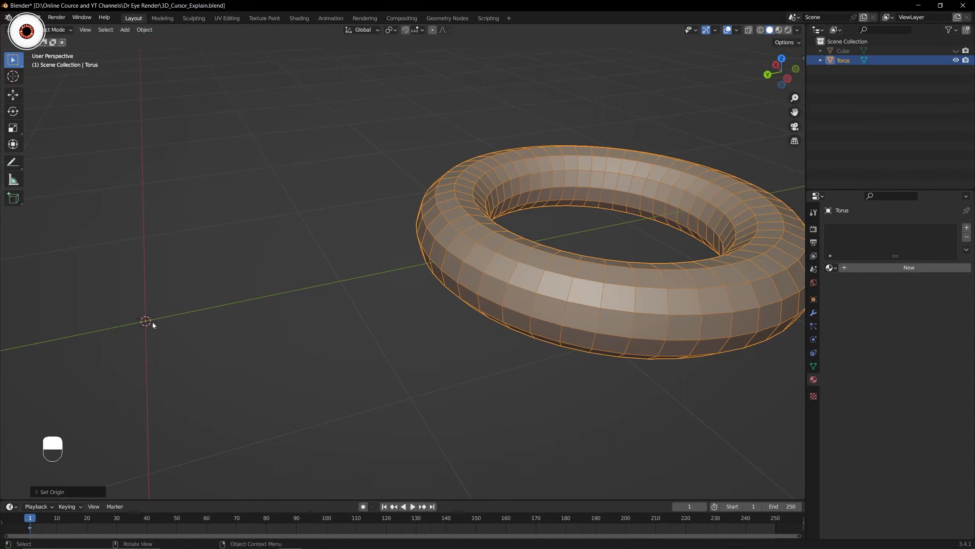
- Check where the torus's origin lies by box-selecting its empty centre and the area around the 3D cursor
{"action": "middle_click_drag", "start_coordinate": [152, 321], "coordinate": [179, 311]}
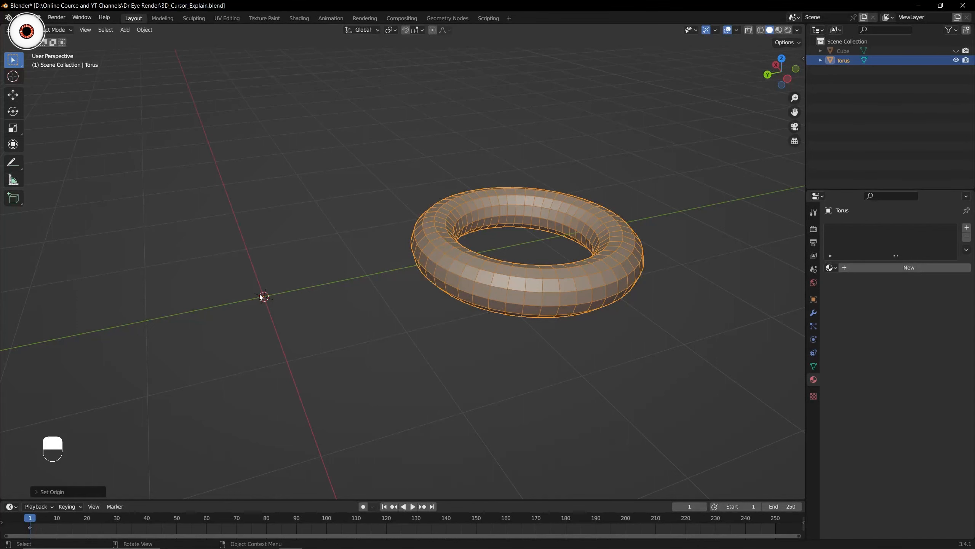
{"action": "scroll", "coordinate": [269, 292], "scroll_direction": "up", "scroll_amount": 2}
{"action": "left_click_drag", "start_coordinate": [192, 299], "coordinate": [252, 369]}
{"action": "left_click_drag", "start_coordinate": [165, 300], "coordinate": [254, 399]}
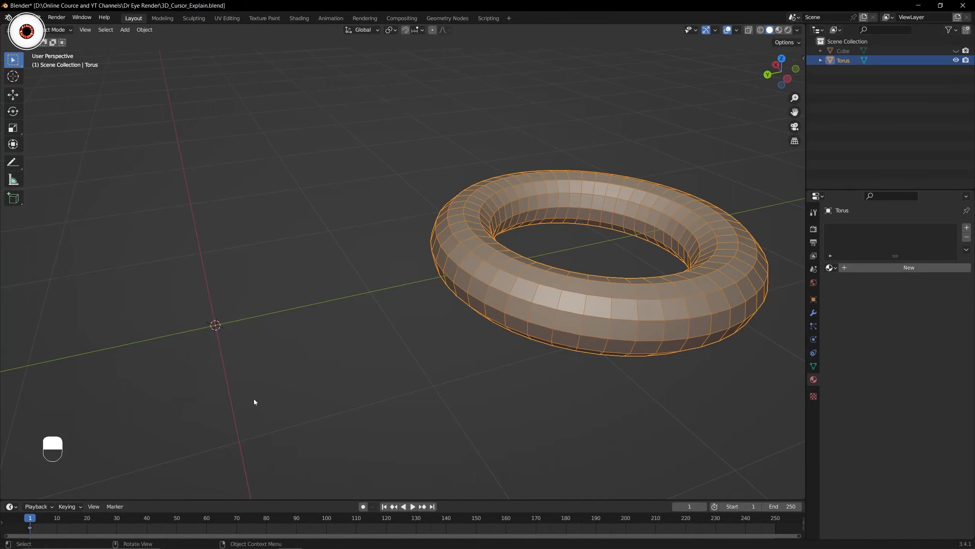
{"action": "middle_click_drag", "start_coordinate": [267, 392], "coordinate": [232, 343], "text": "shift"}
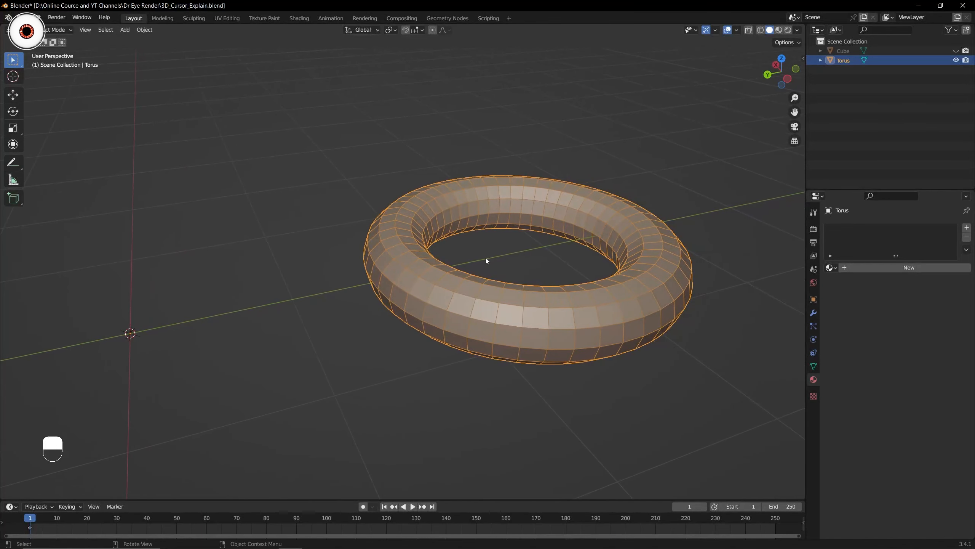
{"action": "left_click_drag", "start_coordinate": [493, 241], "coordinate": [546, 271]}
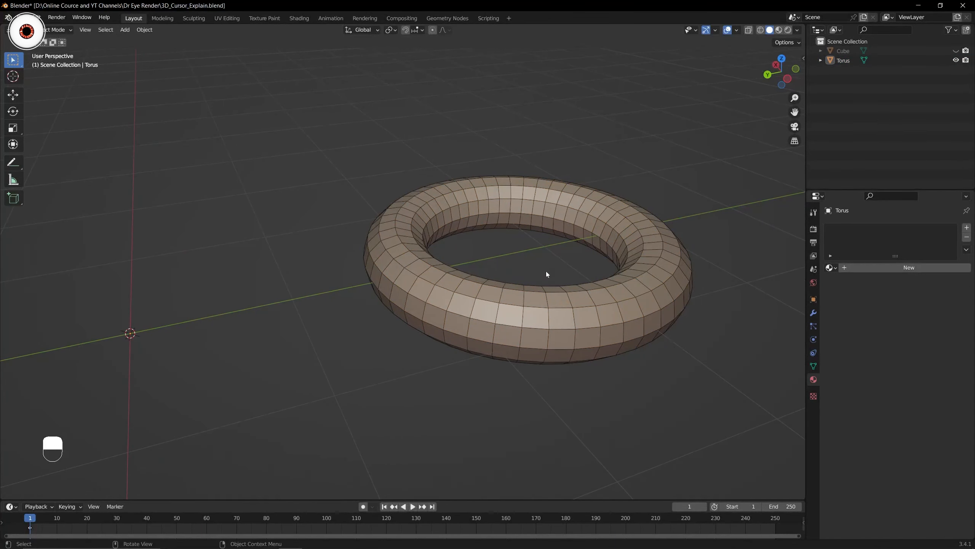
{"action": "middle_click_drag", "start_coordinate": [430, 256], "coordinate": [458, 248], "text": "shift"}
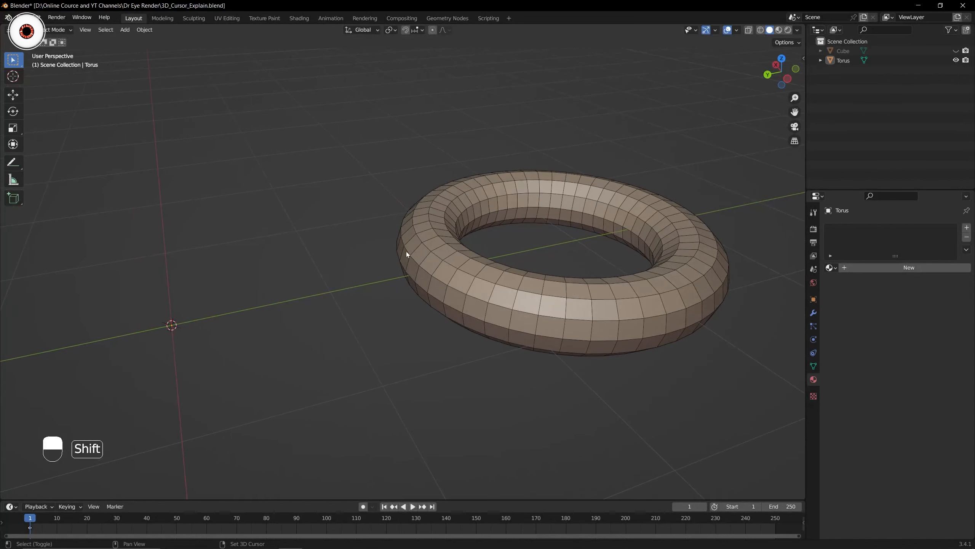
{"action": "left_click_drag", "start_coordinate": [129, 282], "coordinate": [219, 368]}
- Rotate the torus twice about the global Z axis around its origin at the 3D cursor
{"action": "middle_click_drag", "start_coordinate": [374, 202], "coordinate": [415, 201]}
{"action": "middle_click_drag", "start_coordinate": [401, 275], "coordinate": [428, 269]}
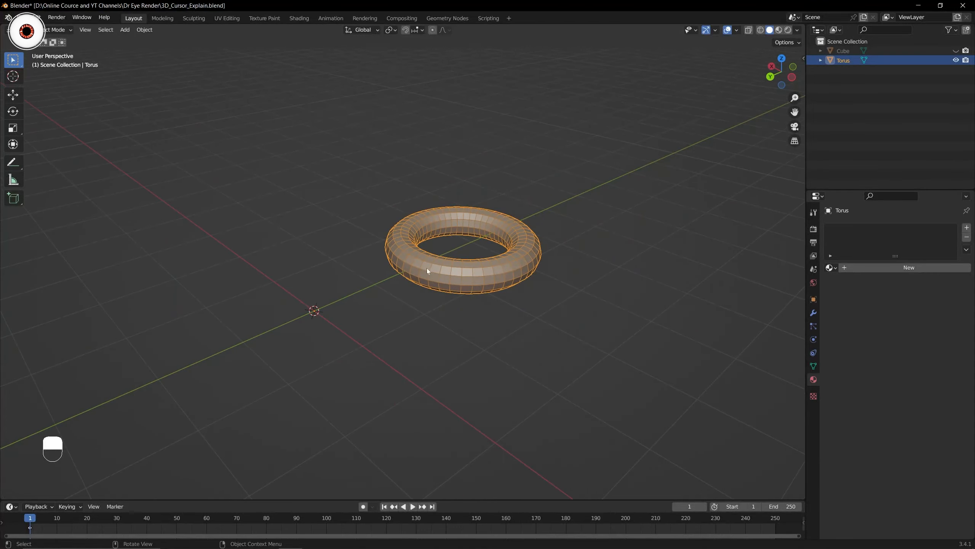
{"action": "key", "text": "r"}
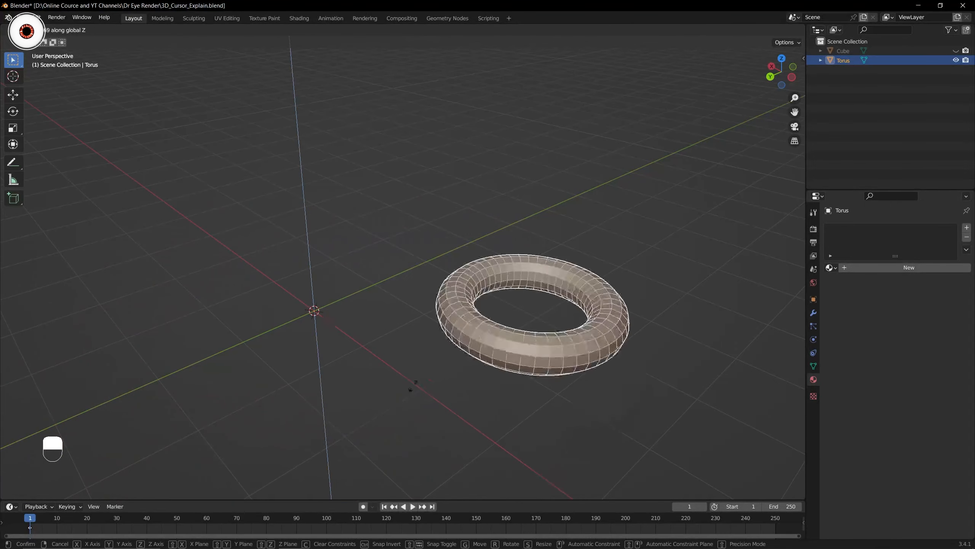
{"action": "left_click", "coordinate": [431, 336]}
{"action": "middle_click_drag", "start_coordinate": [431, 336], "coordinate": [437, 320]}
{"action": "key", "text": "r"}
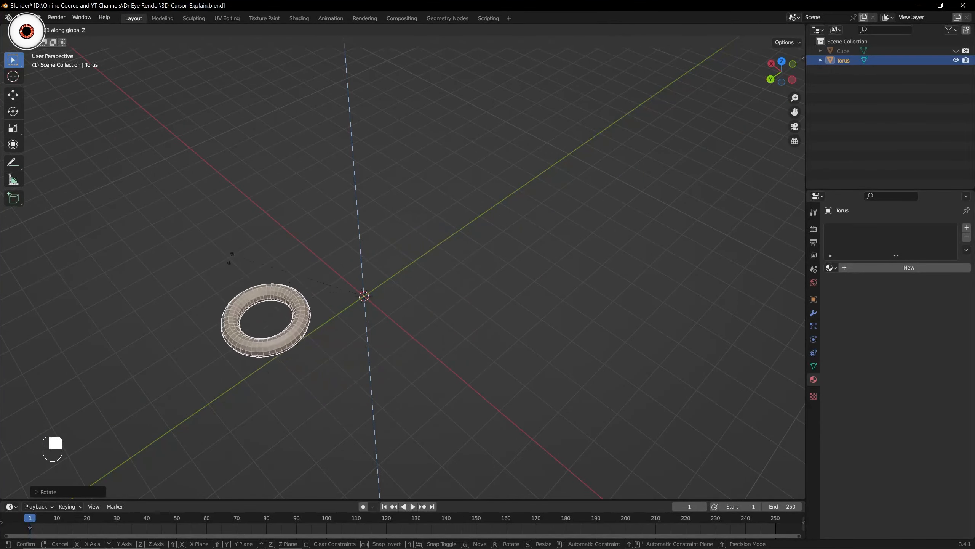
{"action": "left_click", "coordinate": [486, 370]}
{"action": "middle_click_drag", "start_coordinate": [451, 341], "coordinate": [404, 323]}
- Place the 3D cursor freehand in empty space away from the torus, return to the selection tool and deselect the torus
{"action": "left_click", "coordinate": [13, 77]}
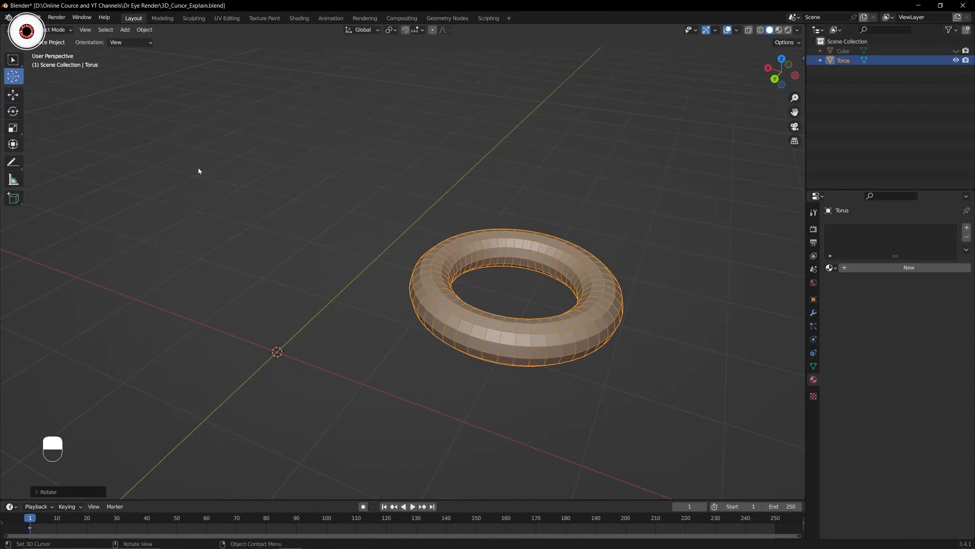
{"action": "left_click", "coordinate": [195, 179]}
{"action": "key", "text": "w"}
{"action": "left_click", "coordinate": [438, 225]}
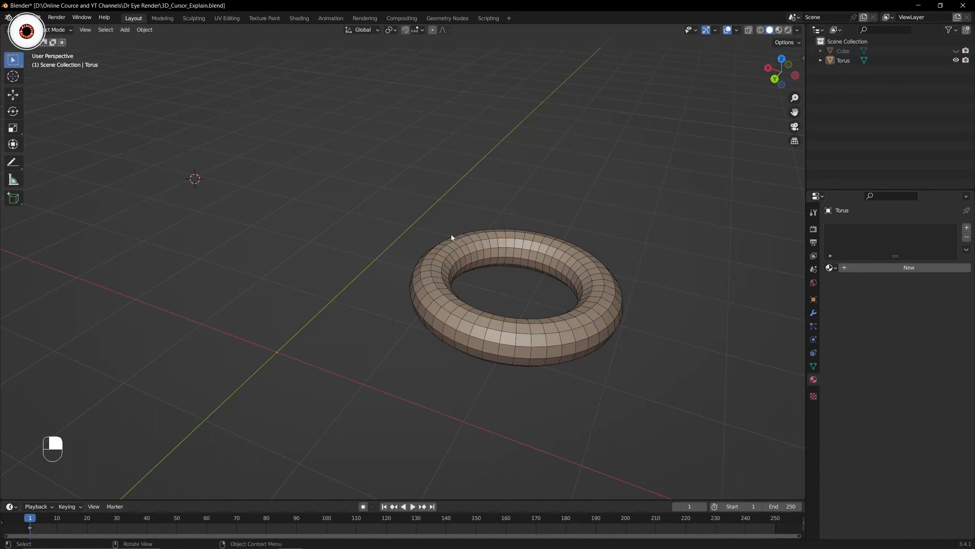
- Select the torus and set its origin to the 3D cursor's new position in empty space
{"action": "left_click", "coordinate": [463, 248]}
{"action": "left_click", "coordinate": [150, 32]}
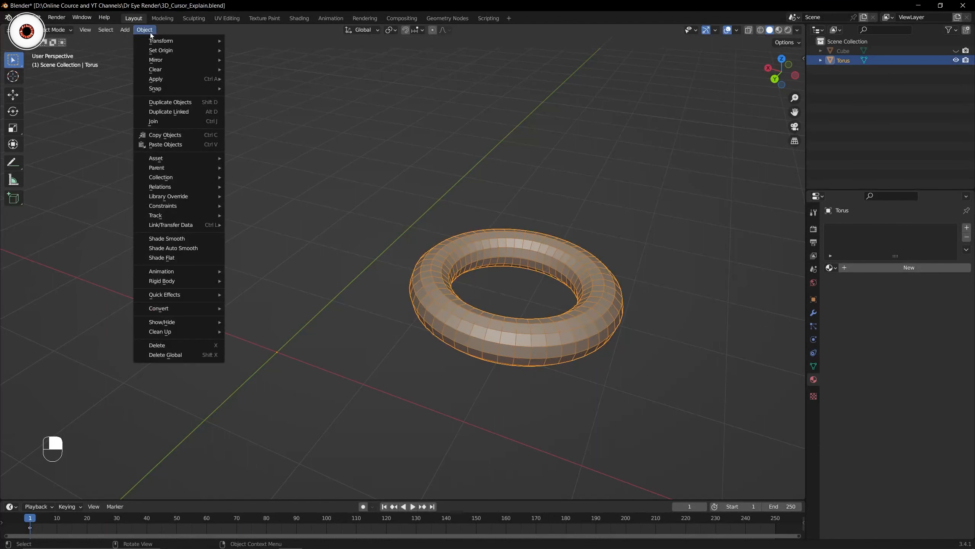
{"action": "mouse_move", "coordinate": [169, 51]}
{"action": "left_click", "coordinate": [258, 71]}
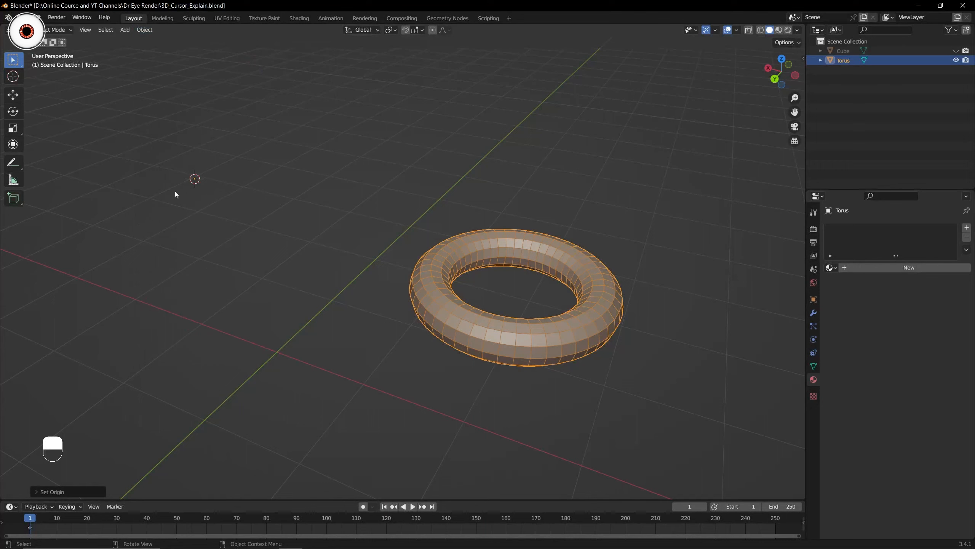
{"action": "left_click_drag", "start_coordinate": [160, 148], "coordinate": [236, 202]}
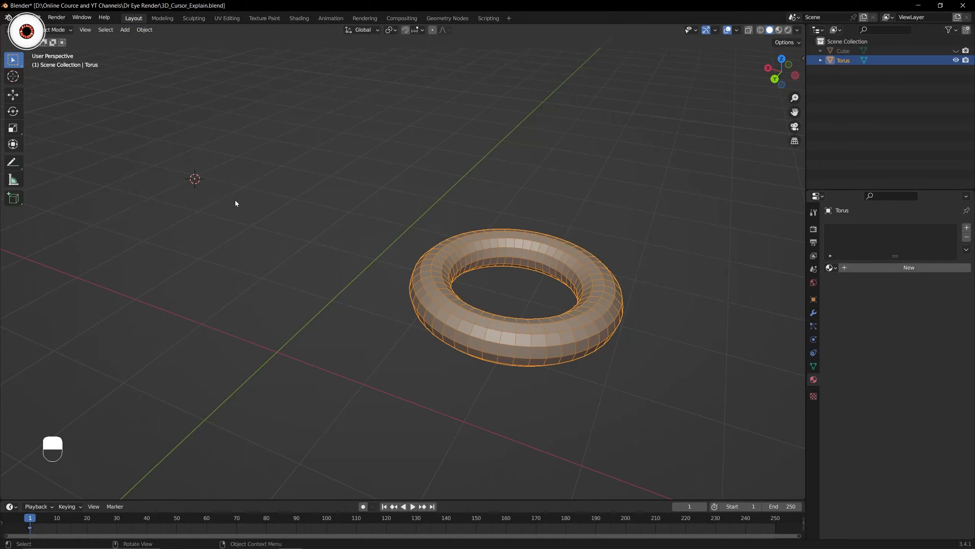
{"action": "left_click_drag", "start_coordinate": [156, 149], "coordinate": [233, 203]}
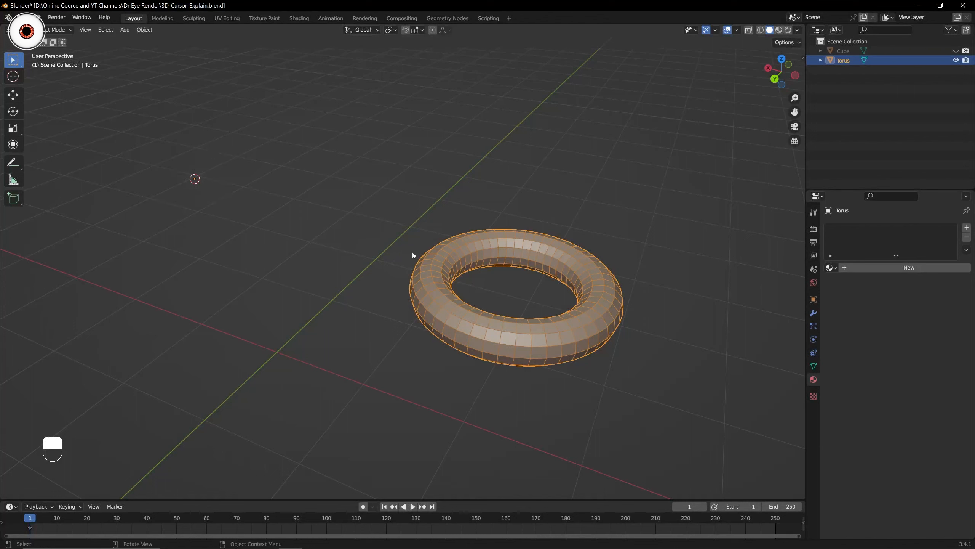
{"action": "left_click", "coordinate": [146, 31]}
{"action": "mouse_move", "coordinate": [168, 50]}
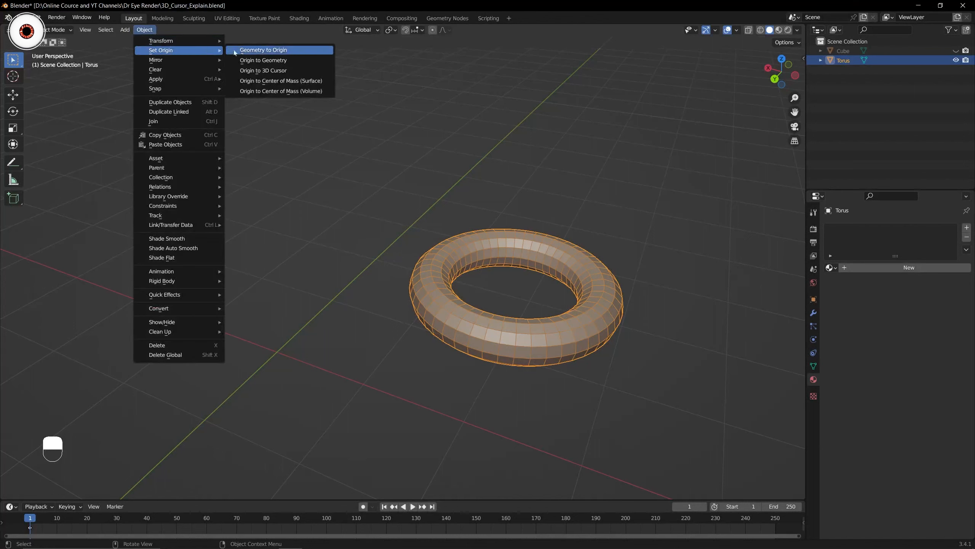
{"action": "left_click", "coordinate": [255, 71]}
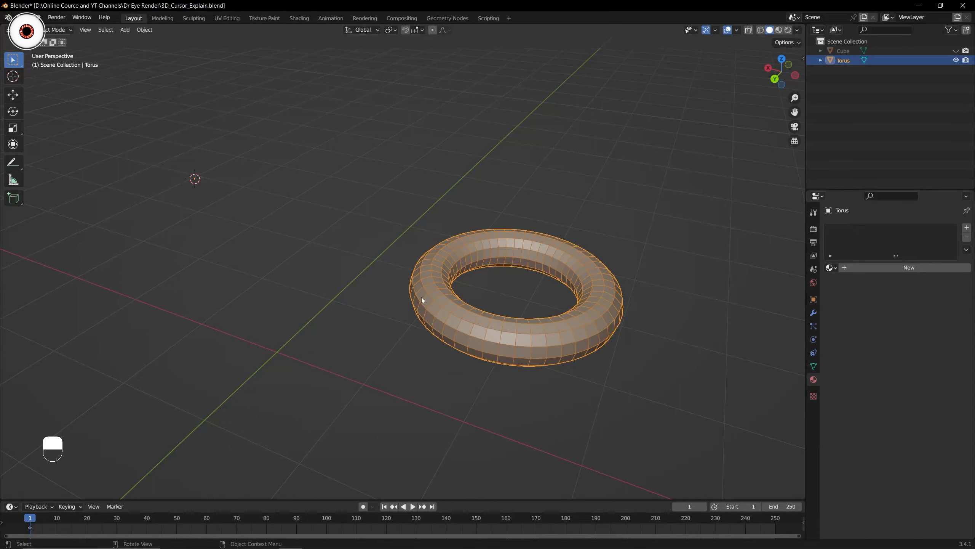
- Rotate the torus twice about the global Z axis around its relocated origin and inspect that pivot point
{"action": "middle_click_drag", "start_coordinate": [422, 297], "coordinate": [291, 197]}
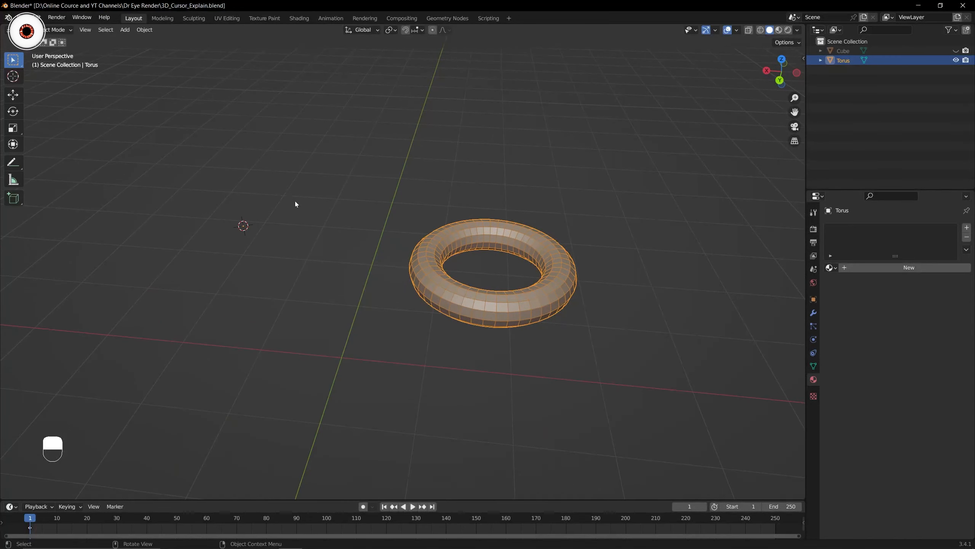
{"action": "key", "text": "r"}
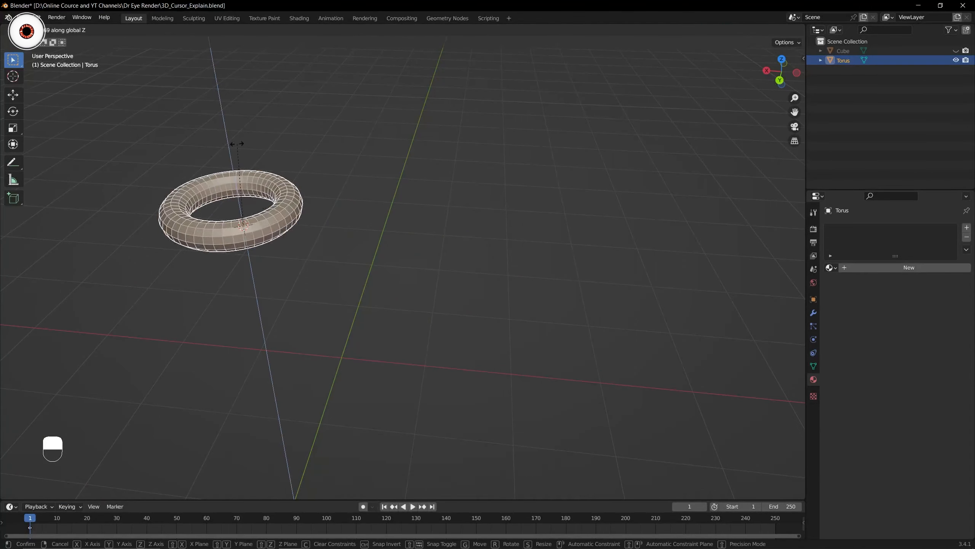
{"action": "left_click", "coordinate": [271, 223]}
{"action": "key", "text": "r"}
{"action": "key", "text": "z"}
{"action": "left_click", "coordinate": [238, 164]}
{"action": "middle_click_drag", "start_coordinate": [237, 165], "coordinate": [244, 168]}
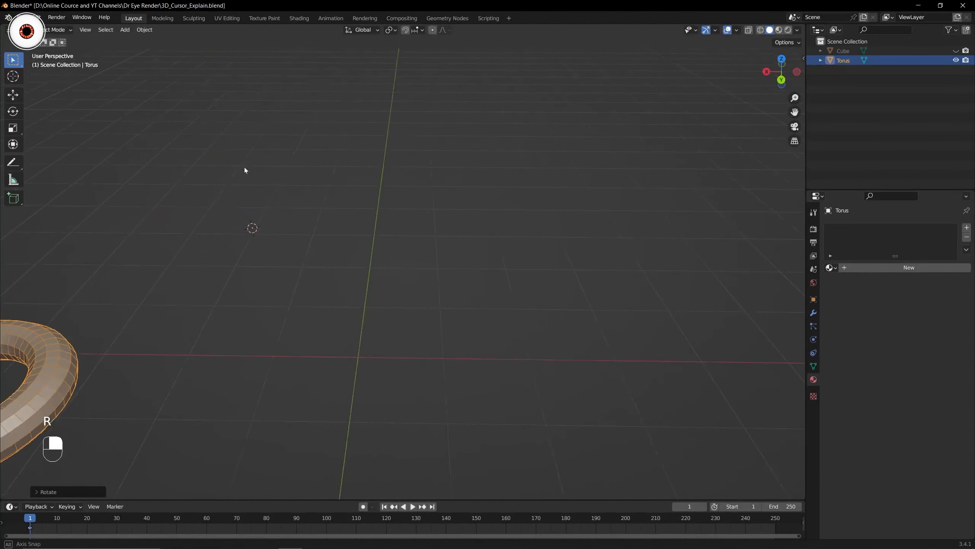
{"action": "left_click_drag", "start_coordinate": [217, 201], "coordinate": [280, 241], "text": "shift"}
{"action": "left_click_drag", "start_coordinate": [232, 207], "coordinate": [289, 249]}
{"action": "middle_click_drag", "start_coordinate": [269, 236], "coordinate": [380, 223], "text": "shift"}
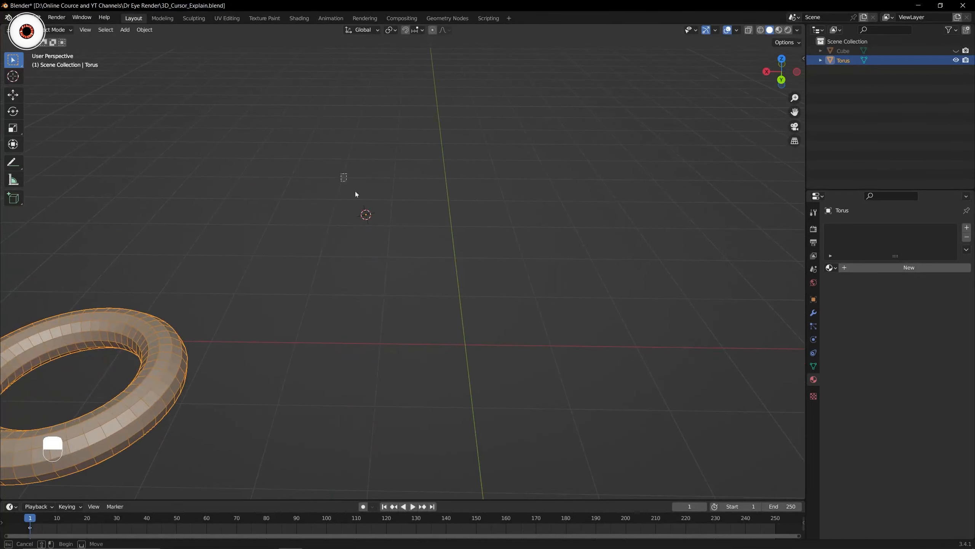
{"action": "middle_click_drag", "start_coordinate": [338, 264], "coordinate": [383, 257], "text": "shift"}
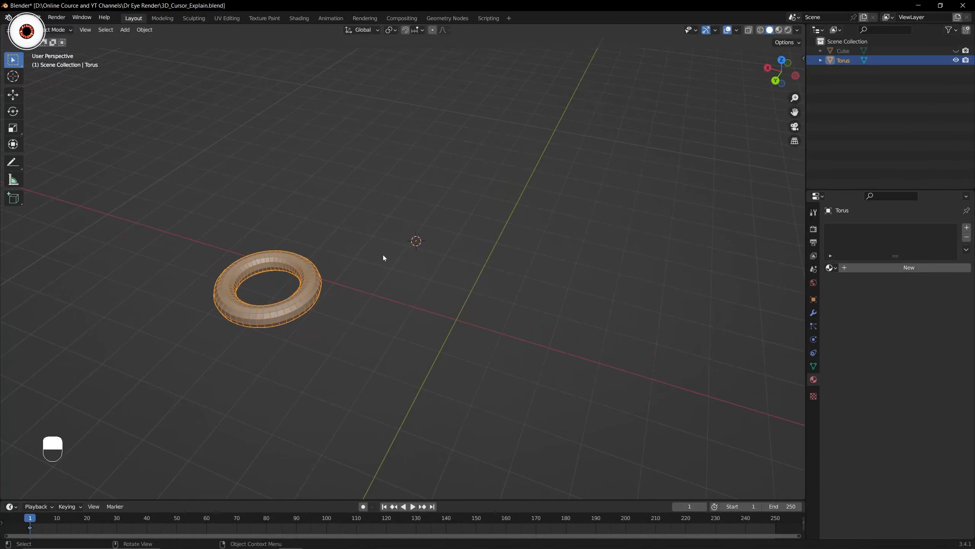
- Add a second torus at the 3D cursor in the empty space beside the existing torus
{"action": "middle_click_drag", "start_coordinate": [459, 270], "coordinate": [432, 271], "text": "shift"}
{"action": "scroll", "coordinate": [419, 279], "scroll_direction": "up", "scroll_amount": 4}
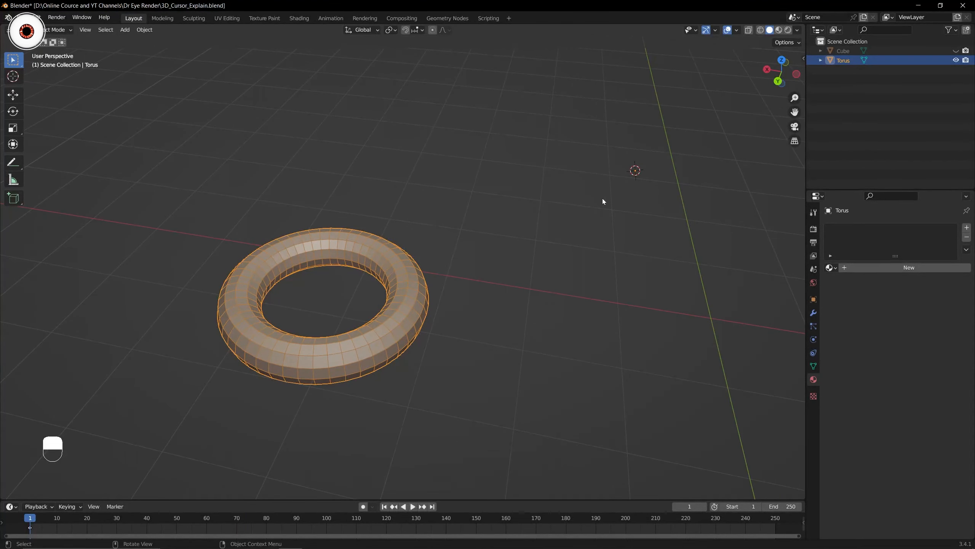
{"action": "left_click_drag", "start_coordinate": [606, 153], "coordinate": [657, 189]}
{"action": "middle_click_drag", "start_coordinate": [520, 246], "coordinate": [429, 247], "text": "shift"}
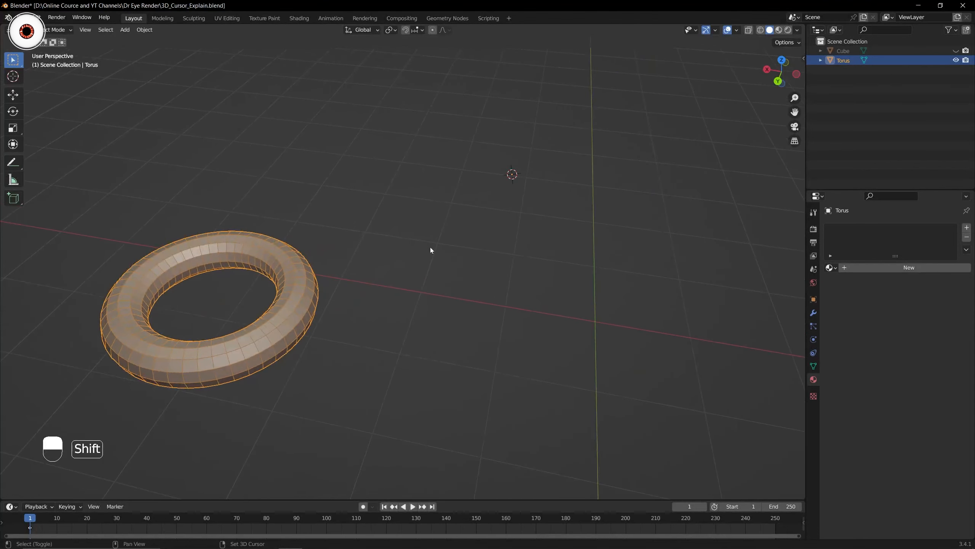
{"action": "key", "text": "shift+a"}
{"action": "mouse_move", "coordinate": [430, 247]}
{"action": "left_click", "coordinate": [470, 314]}
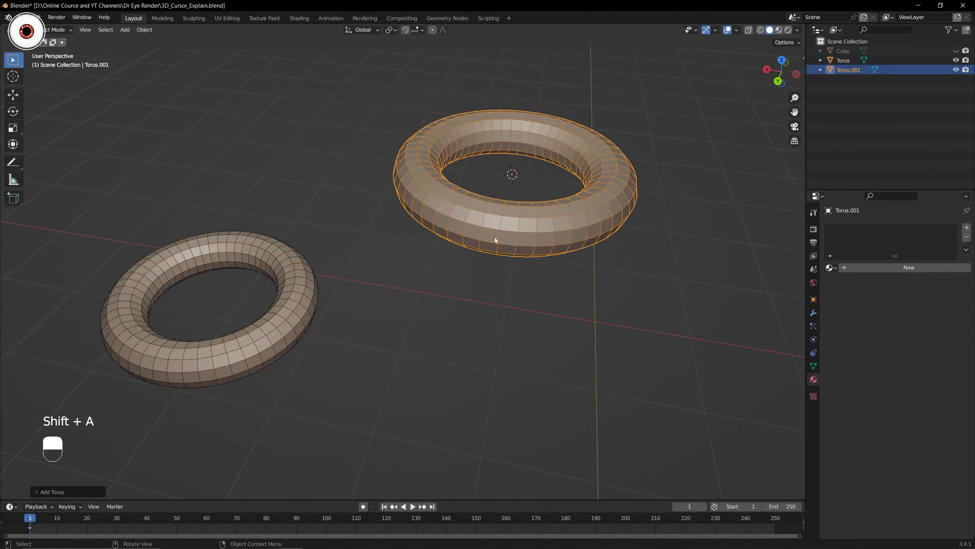
- Scale the second torus down freehand around the 3D cursor to roughly the size of the first torus
{"action": "mouse_move", "coordinate": [495, 237]}
{"action": "middle_mouse_down"}
{"action": "mouse_move", "coordinate": [496, 228]}
{"action": "mouse_move", "coordinate": [475, 257]}
{"action": "mouse_move", "coordinate": [500, 245]}
{"action": "middle_mouse_up"}
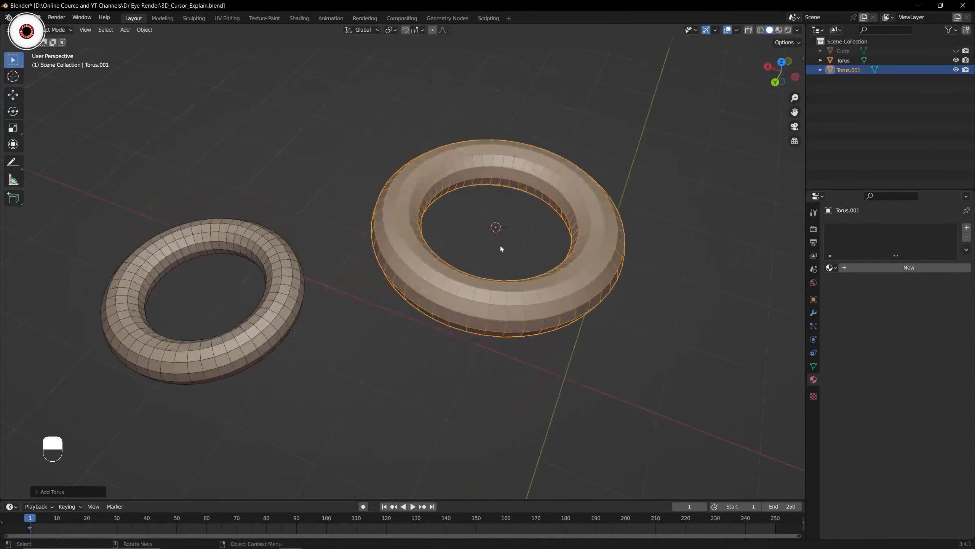
{"action": "key", "text": "s"}
{"action": "left_click", "coordinate": [542, 299]}
{"action": "middle_click_drag", "start_coordinate": [543, 302], "coordinate": [498, 241]}
{"action": "key", "text": "b"}
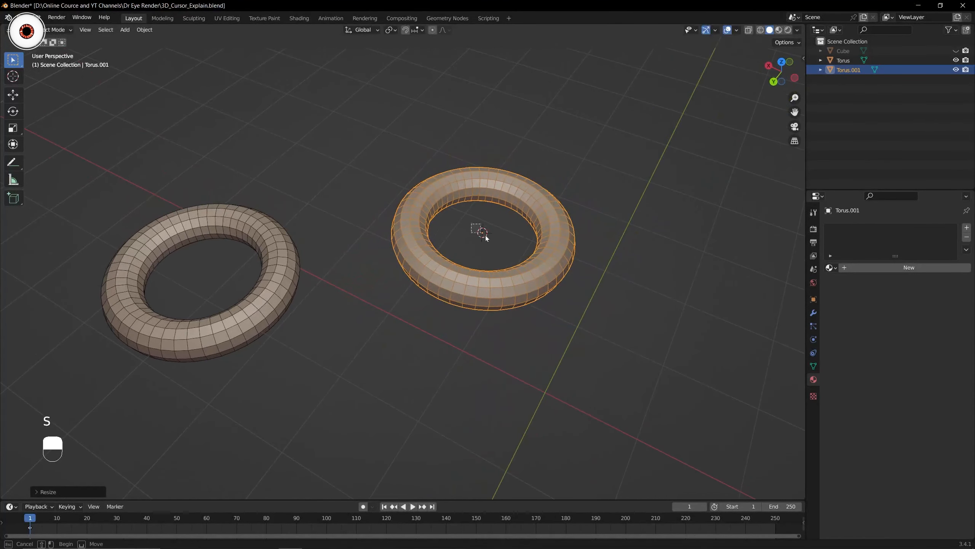
{"action": "key", "text": "Escape"}
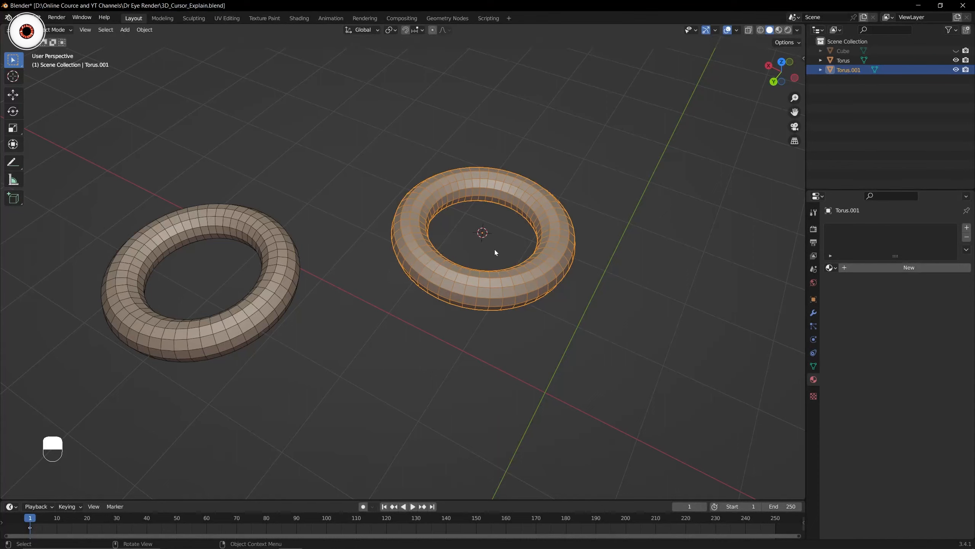
- Delete the second torus at the 3D cursor and reselect the original torus
{"action": "middle_click_drag", "start_coordinate": [429, 250], "coordinate": [470, 249], "text": "shift"}
{"action": "left_click", "coordinate": [439, 277]}
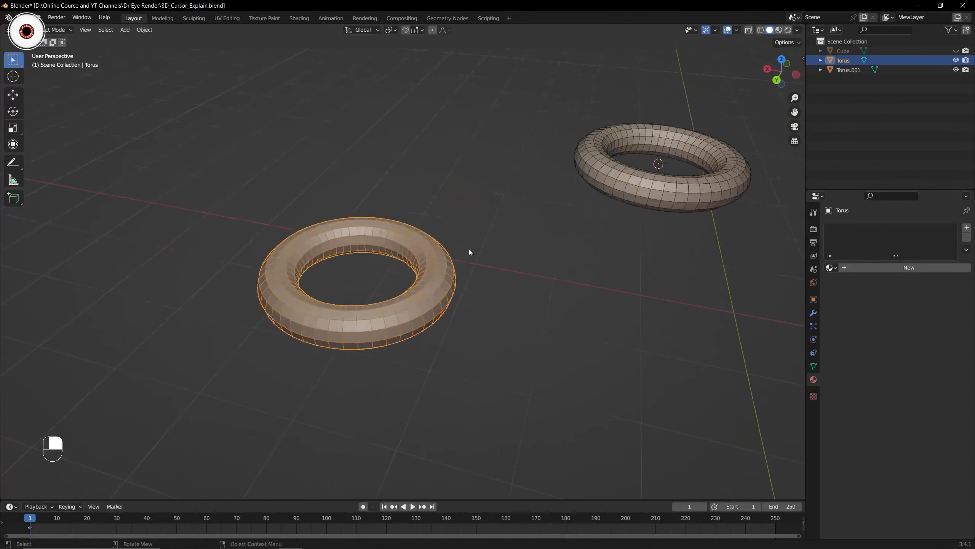
{"action": "left_click", "coordinate": [682, 180]}
{"action": "key", "text": "x"}
{"action": "left_click", "coordinate": [682, 180]}
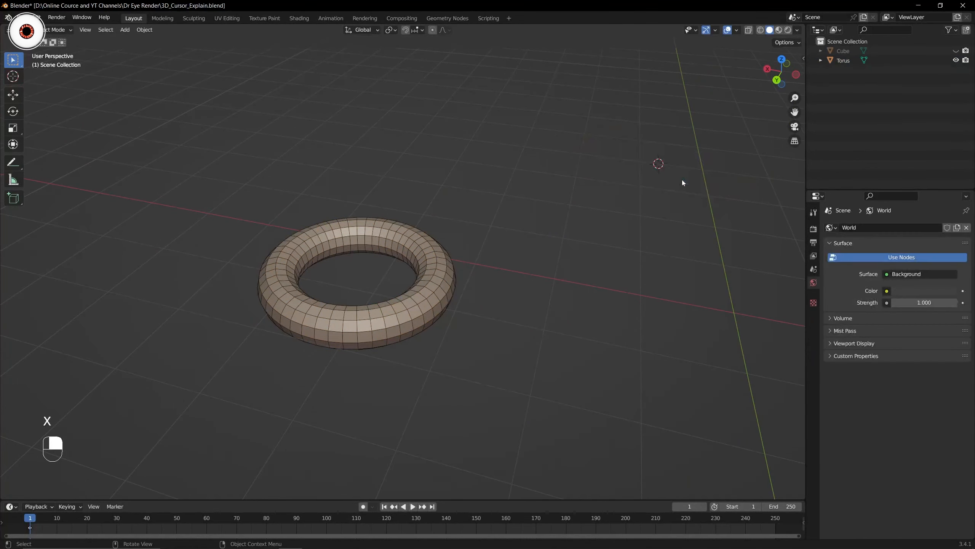
{"action": "left_click", "coordinate": [439, 282]}
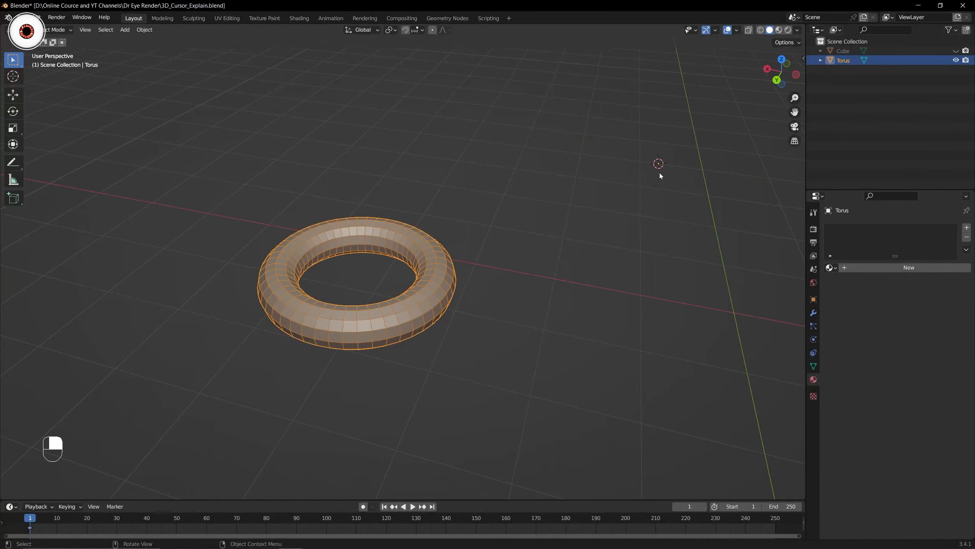
- Try to set the torus's origin to the 3D cursor in empty space using Origin to 3D Cursor
{"action": "middle_click_drag", "start_coordinate": [660, 173], "coordinate": [628, 177], "text": "shift"}
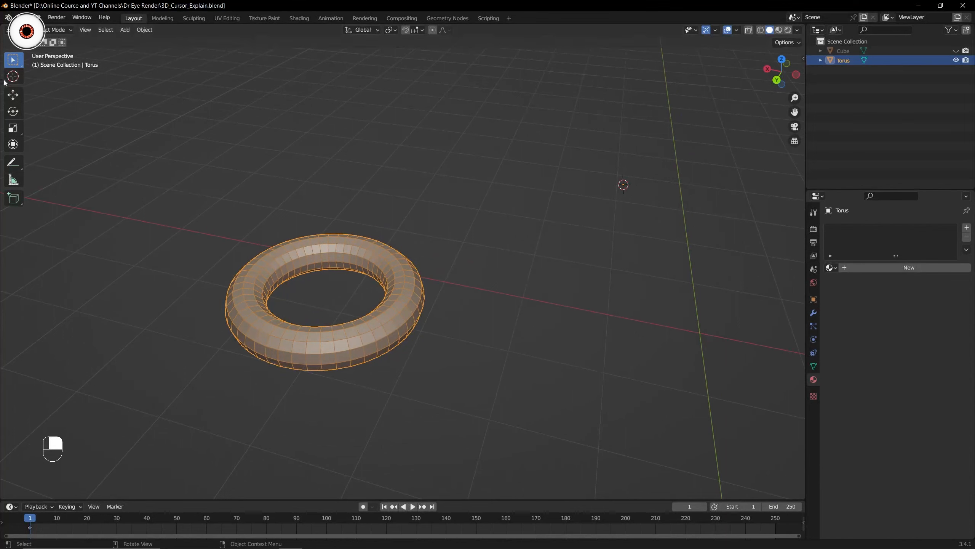
{"action": "middle_click_drag", "start_coordinate": [639, 169], "coordinate": [600, 177]}
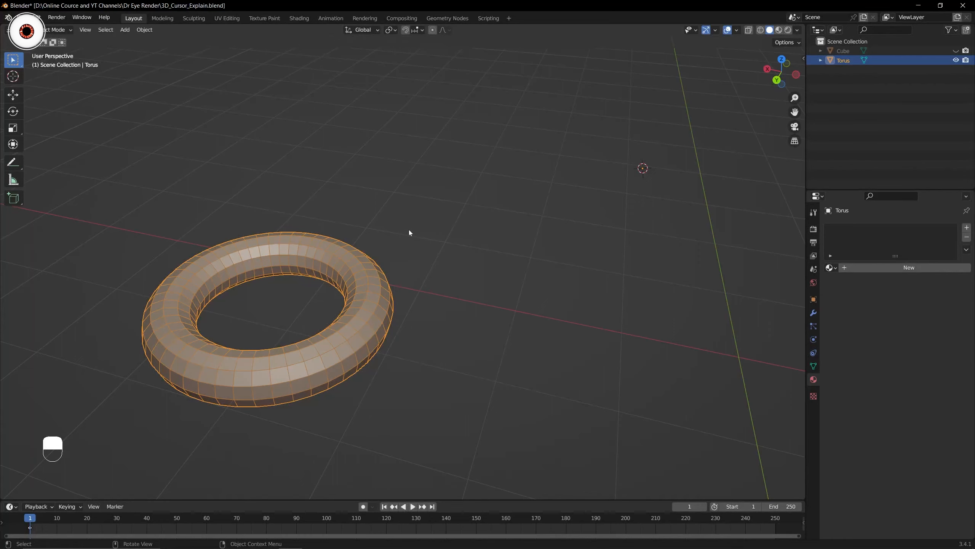
{"action": "middle_click_drag", "start_coordinate": [440, 247], "coordinate": [242, 370]}
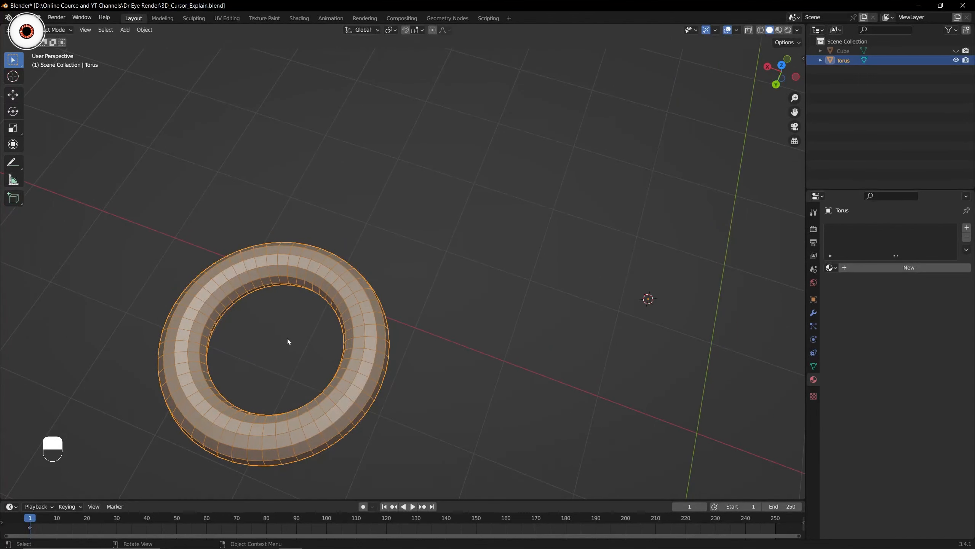
{"action": "middle_click_drag", "start_coordinate": [287, 337], "coordinate": [324, 331], "text": "shift"}
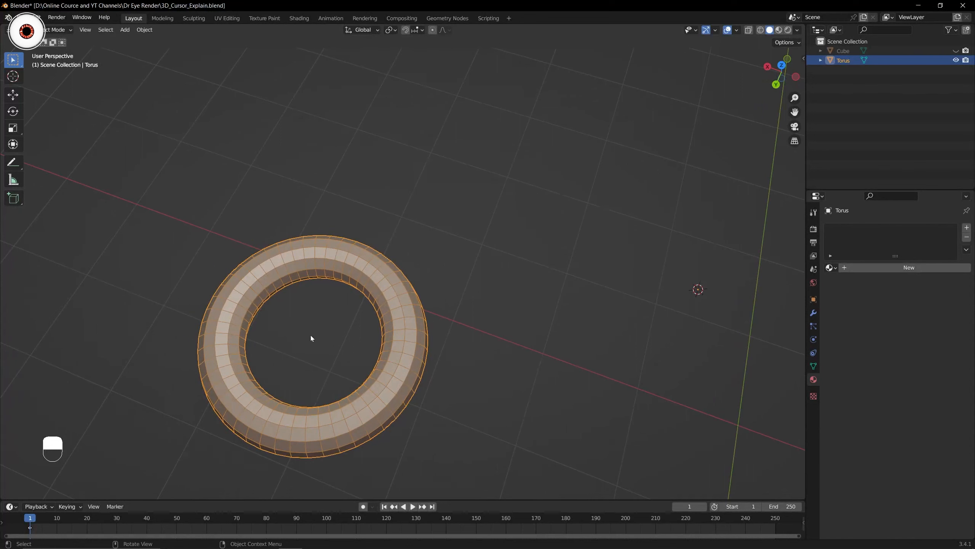
{"action": "left_click", "coordinate": [145, 31]}
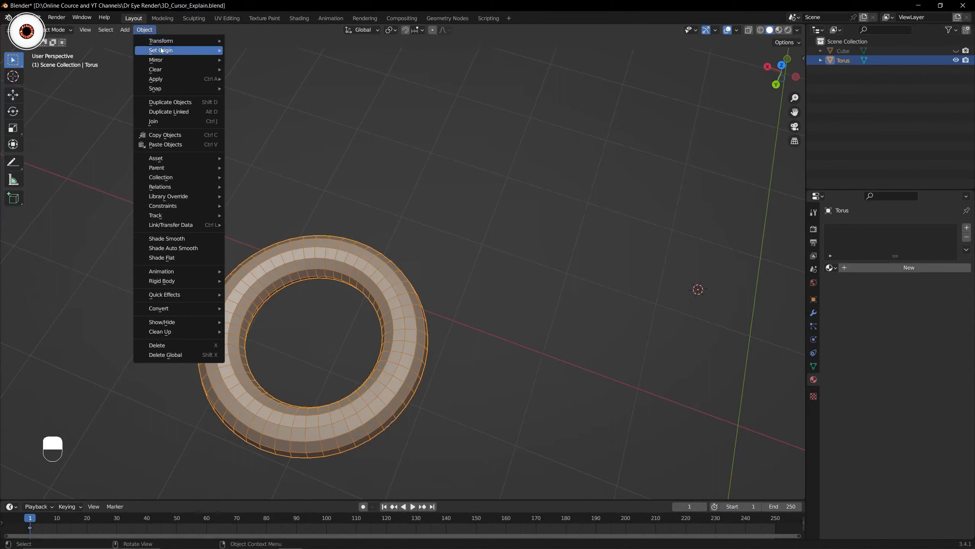
{"action": "mouse_move", "coordinate": [180, 50]}
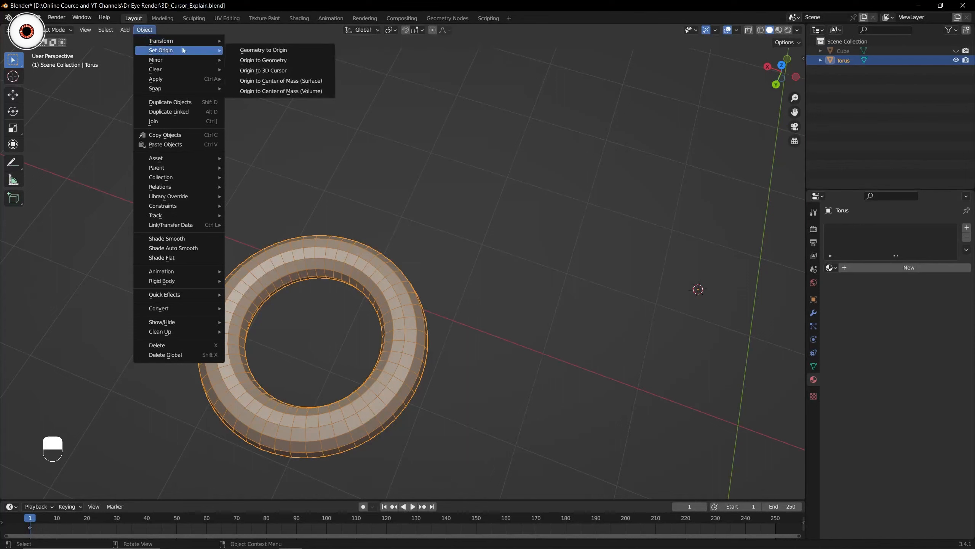
{"action": "left_click", "coordinate": [268, 71]}
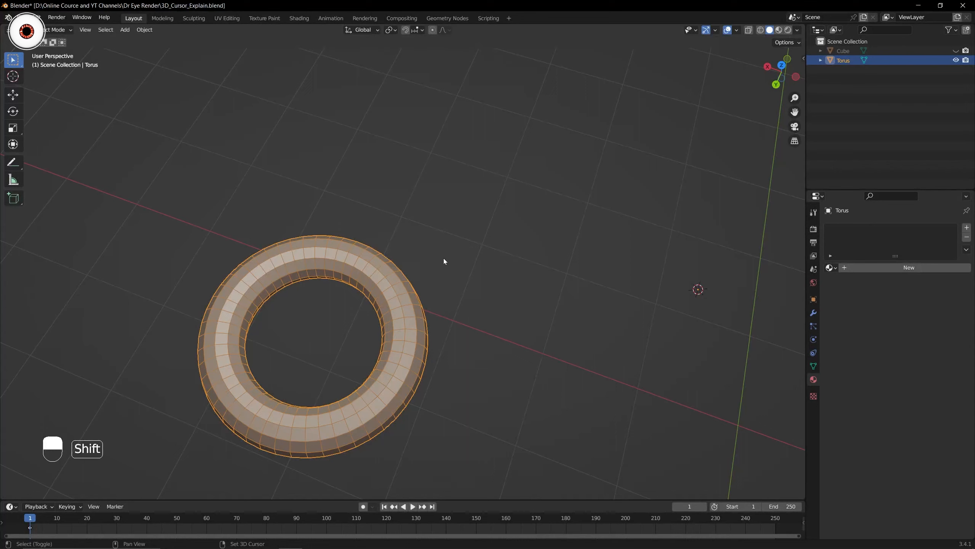
- Try to snap the 3D cursor to the selected torus in Object Mode
{"action": "key", "text": "shift+s"}
{"action": "left_click", "coordinate": [443, 305]}
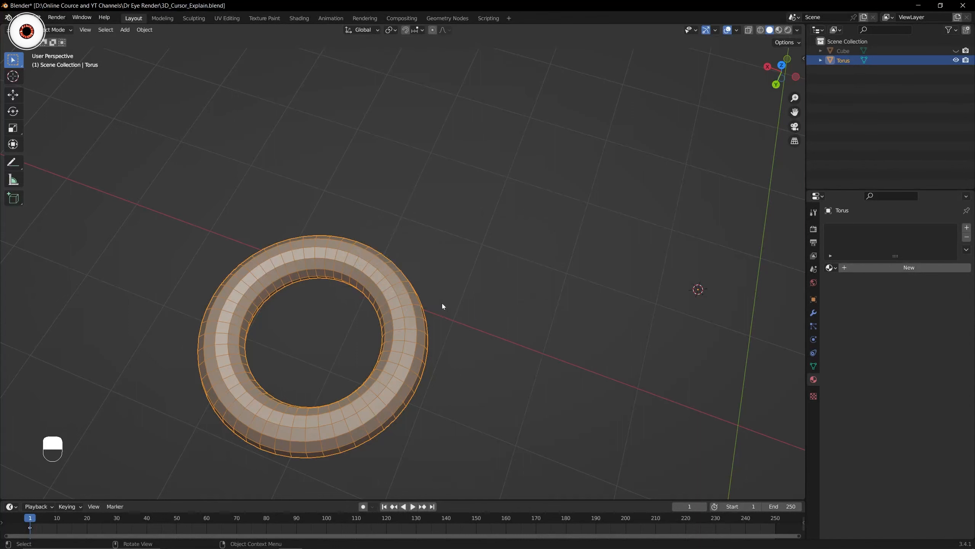
{"action": "middle_click_drag", "start_coordinate": [442, 304], "coordinate": [462, 269]}
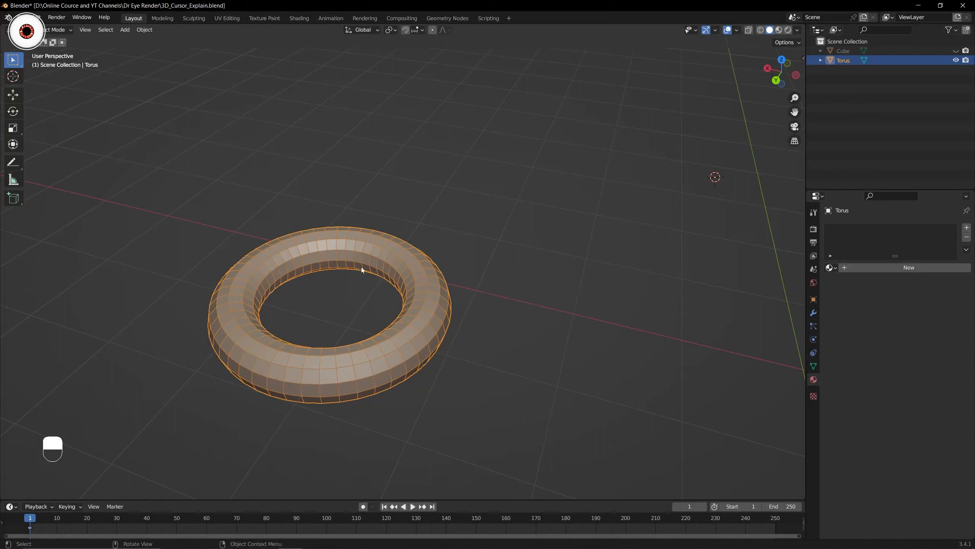
- Enter Edit Mode on the torus, select its entire mesh and use face selection mode
{"action": "key", "text": "Tab"}
{"action": "key", "text": "alt+a"}
{"action": "key", "text": "a"}
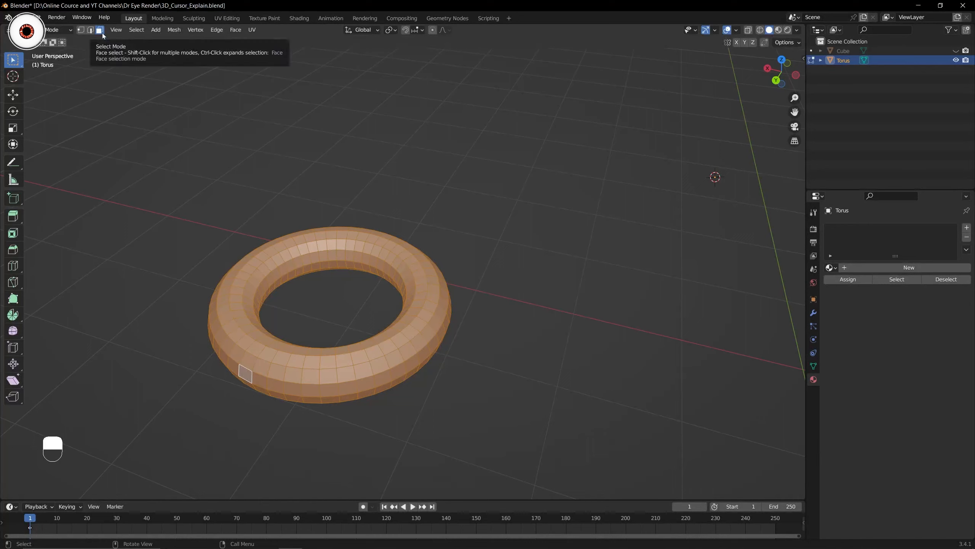
{"action": "left_click", "coordinate": [91, 31]}
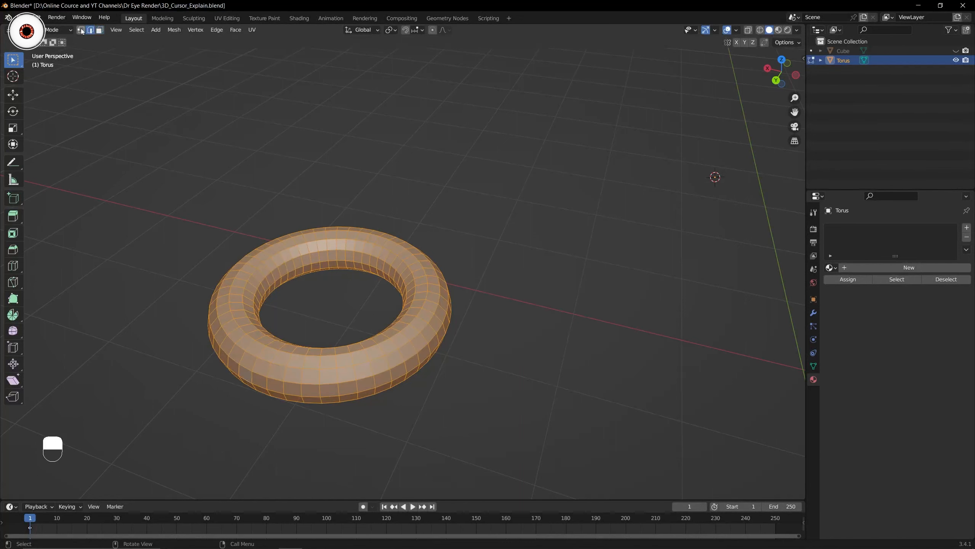
{"action": "left_click", "coordinate": [99, 31]}
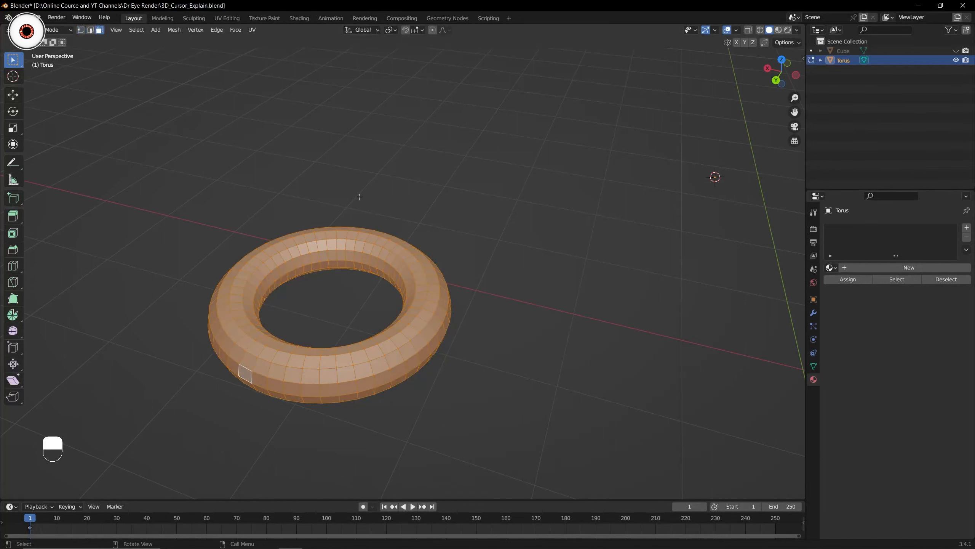
- Snap the 3D cursor to the selected torus mesh and check its position in the ring from the top view
{"action": "middle_click_drag", "start_coordinate": [359, 196], "coordinate": [355, 206]}
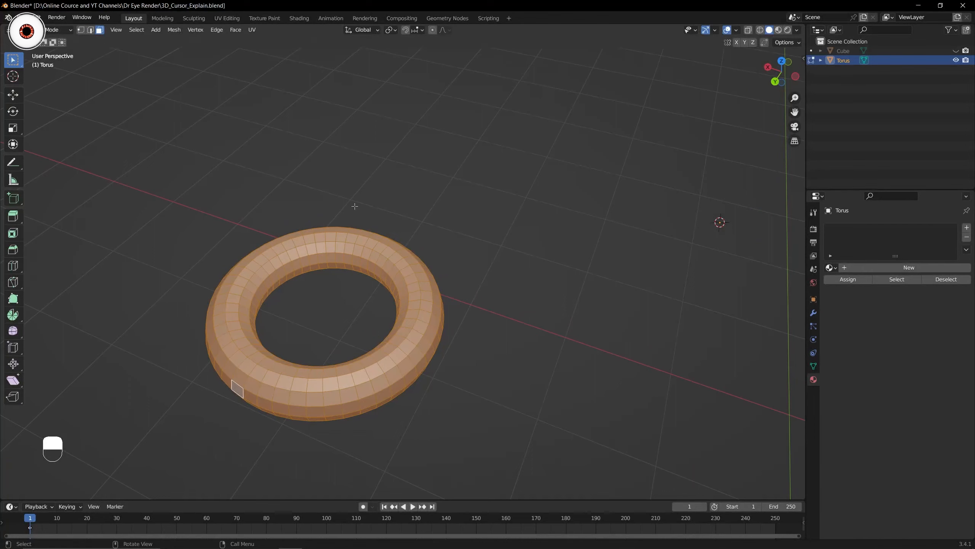
{"action": "key", "text": "shift+s"}
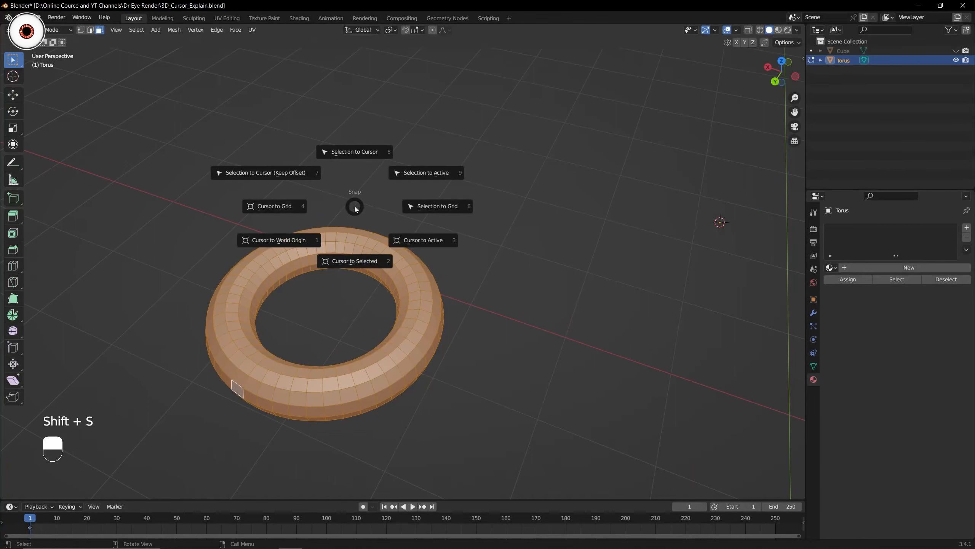
{"action": "left_click", "coordinate": [355, 249]}
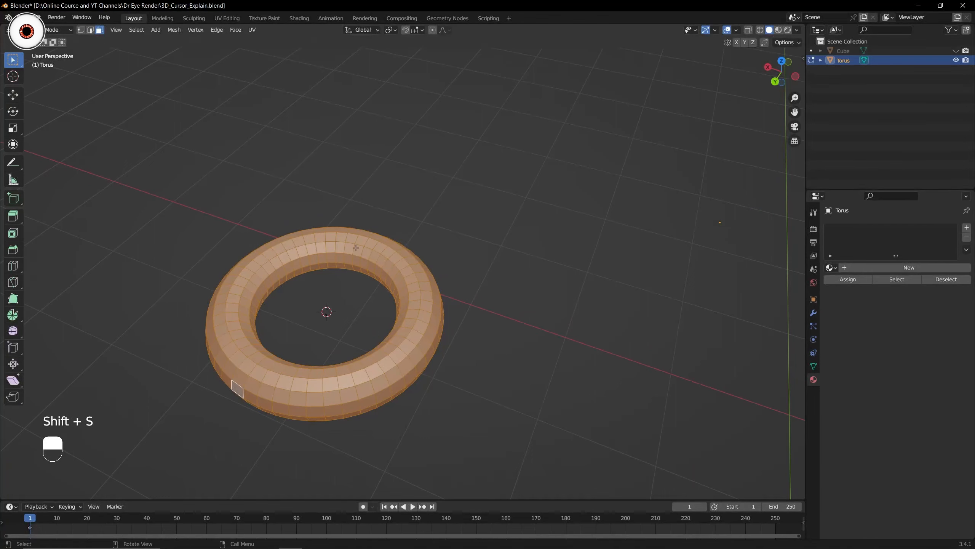
{"action": "key", "text": "KP_7"}
{"action": "middle_click_drag", "start_coordinate": [422, 151], "coordinate": [391, 244], "text": "shift"}
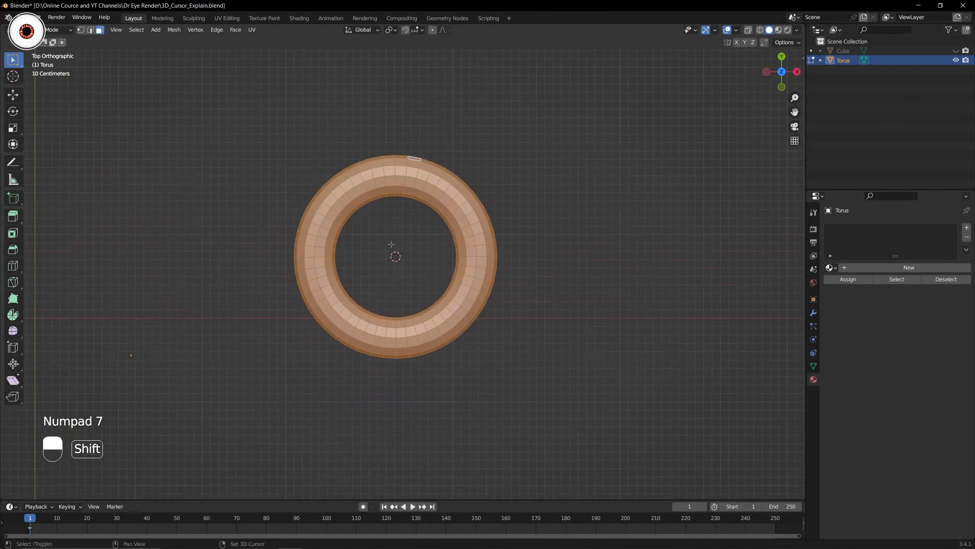
{"action": "scroll", "coordinate": [384, 240], "scroll_direction": "up", "scroll_amount": 3}
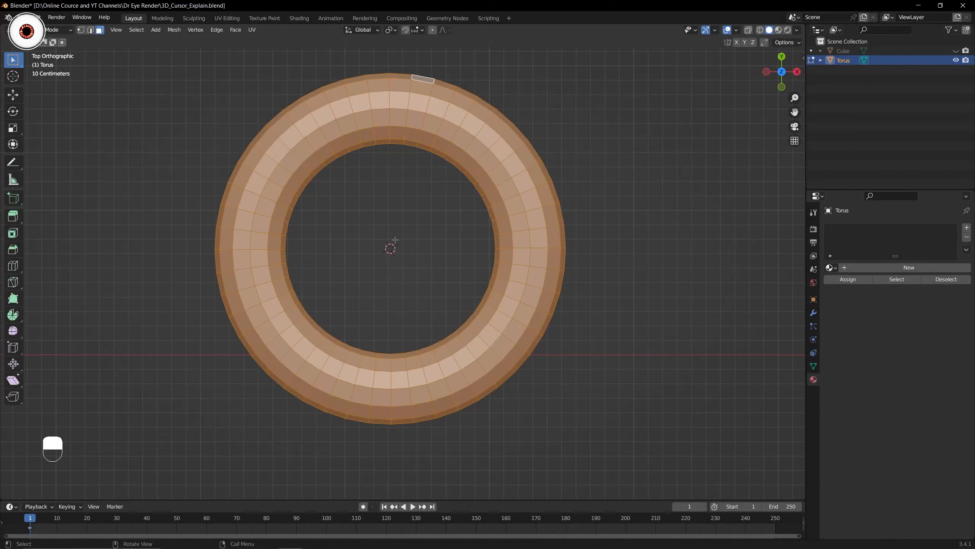
- Return to Object Mode, look at the separate origin and 3D cursor in perspective, and deselect the torus
{"action": "key", "text": "ctrl+Tab"}
{"action": "left_click", "coordinate": [383, 239]}
{"action": "scroll", "coordinate": [401, 226], "scroll_direction": "down", "scroll_amount": 3}
{"action": "middle_click_drag", "start_coordinate": [405, 223], "coordinate": [579, 242]}
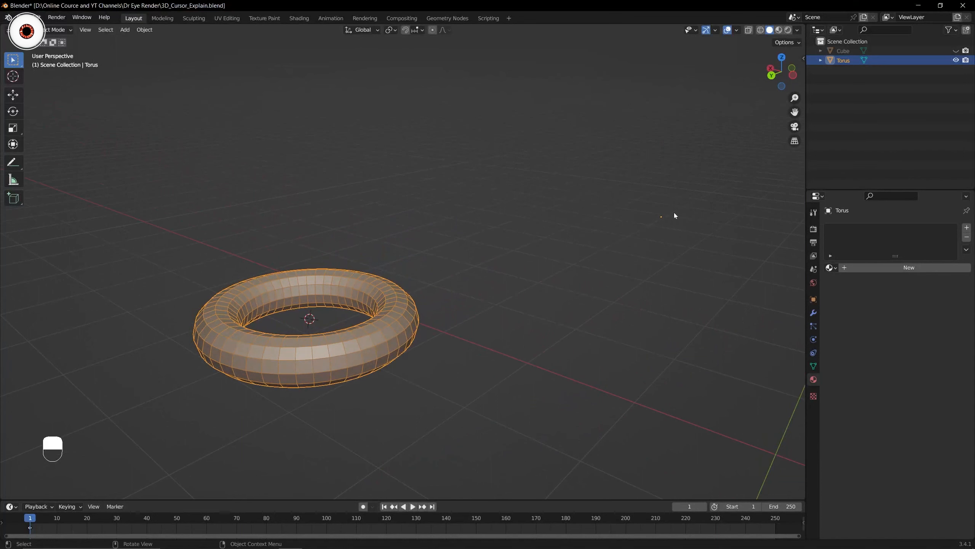
{"action": "left_click", "coordinate": [454, 248]}
{"action": "middle_click_drag", "start_coordinate": [454, 248], "coordinate": [403, 282]}
{"action": "left_click", "coordinate": [401, 285]}
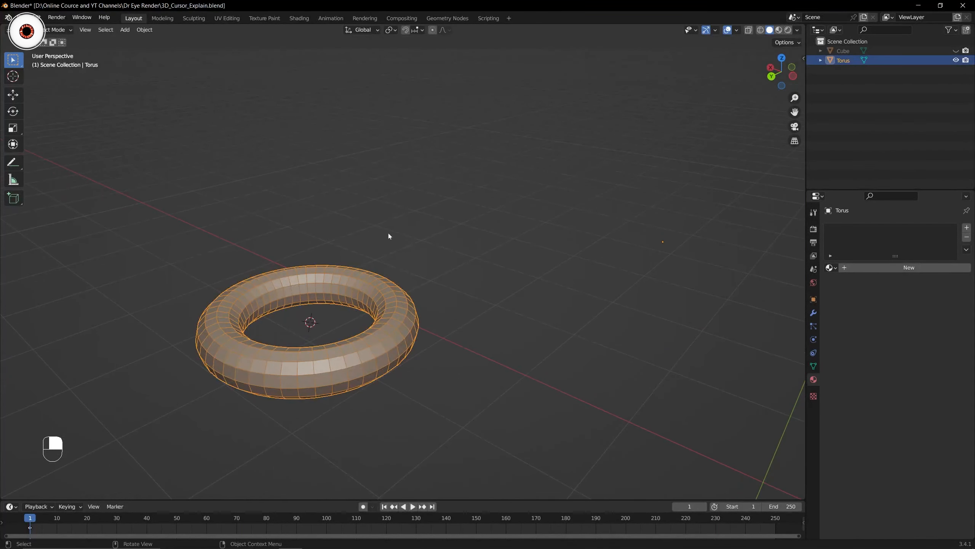
{"action": "left_click", "coordinate": [330, 319]}
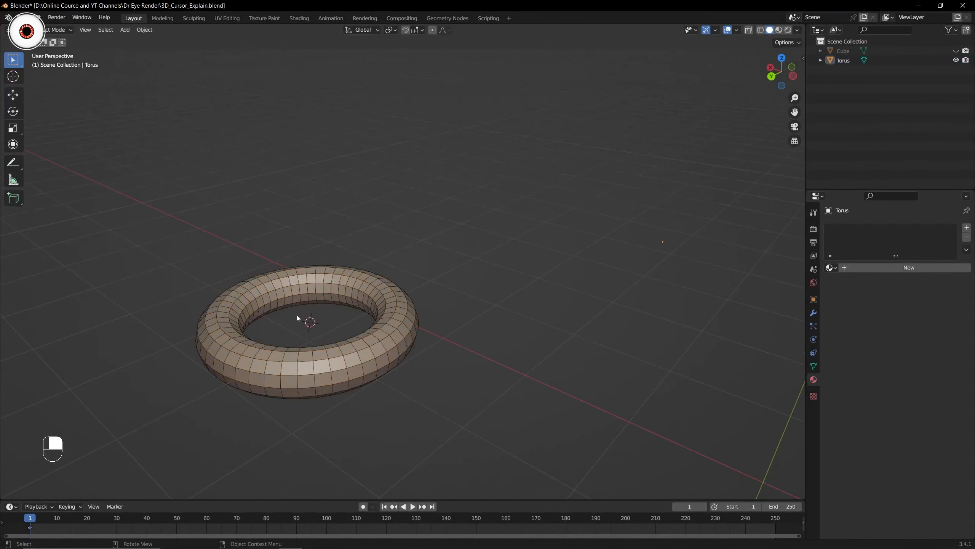
- Select the torus and set its origin to the 3D cursor at the ring's centre
{"action": "left_click_drag", "start_coordinate": [299, 314], "coordinate": [324, 332]}
{"action": "left_click", "coordinate": [327, 289]}
{"action": "left_click", "coordinate": [145, 31]}
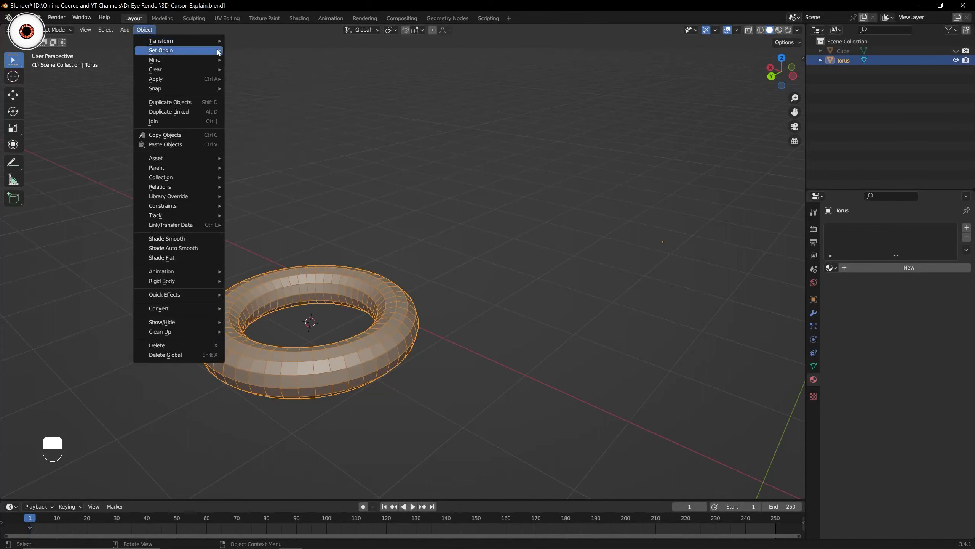
{"action": "mouse_move", "coordinate": [204, 50]}
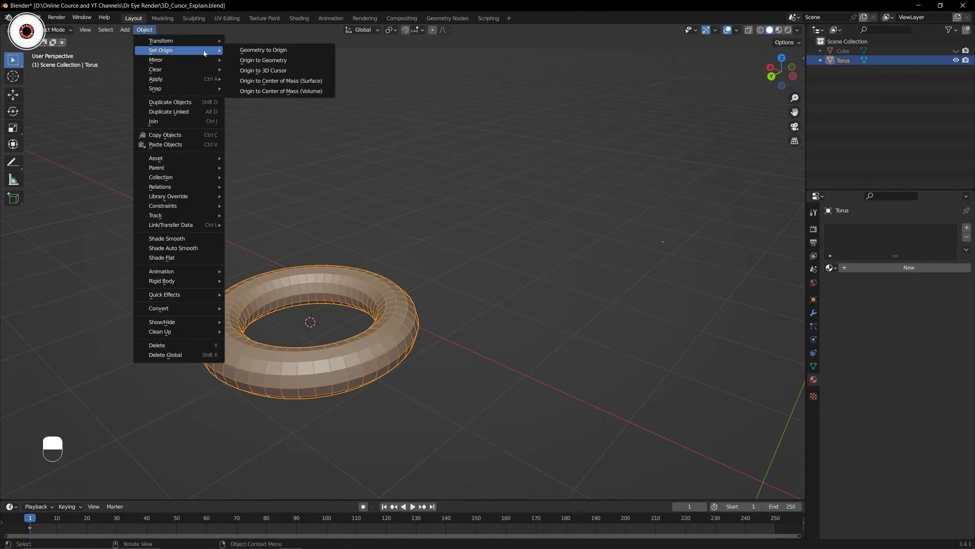
{"action": "left_click", "coordinate": [273, 72]}
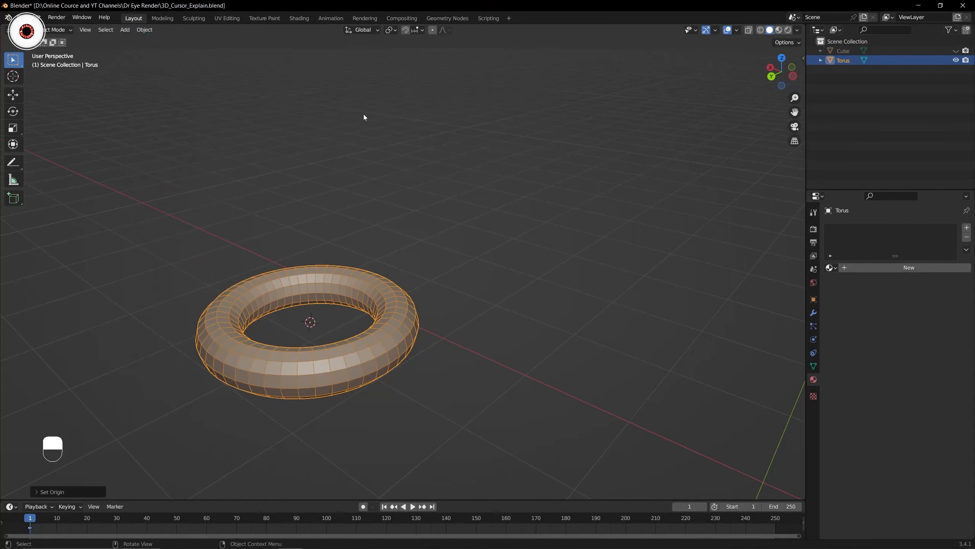
- Inspect the relocated origin at the ring's centre and deselect the torus
{"action": "middle_click_drag", "start_coordinate": [363, 115], "coordinate": [339, 185]}
{"action": "left_click_drag", "start_coordinate": [288, 300], "coordinate": [335, 332]}
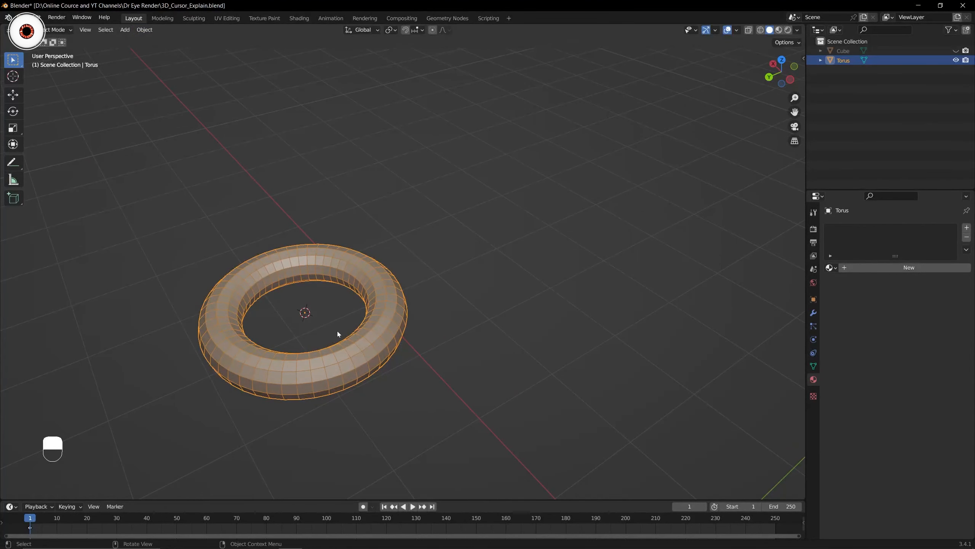
{"action": "left_click", "coordinate": [459, 232]}
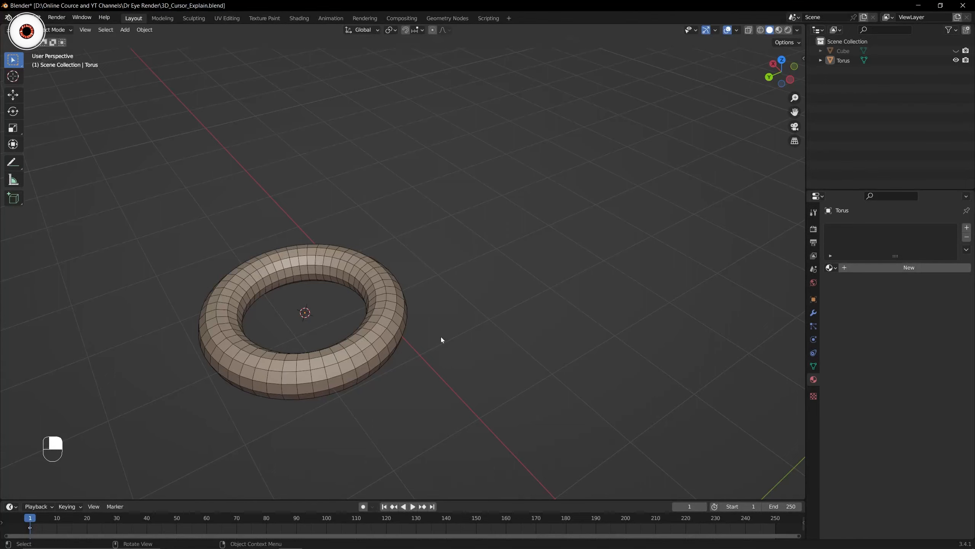
{"action": "scroll", "coordinate": [504, 278], "scroll_direction": "down", "scroll_amount": 4}
{"action": "scroll", "coordinate": [431, 267], "scroll_direction": "up", "scroll_amount": 2}
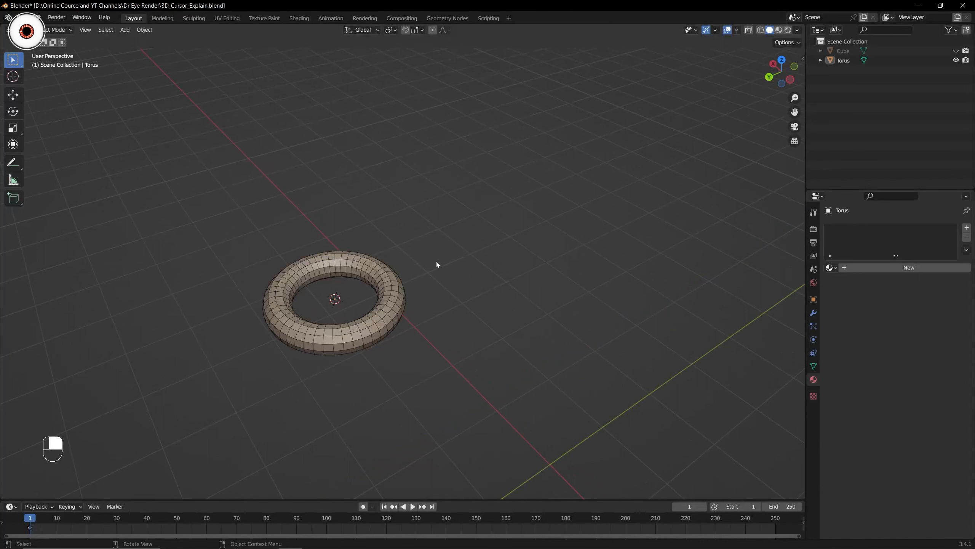
- Add a cube at the 3D cursor in the torus's centre and flatten it along the Z axis
{"action": "key", "text": "shift+a"}
{"action": "mouse_move", "coordinate": [436, 261]}
{"action": "left_click", "coordinate": [483, 272]}
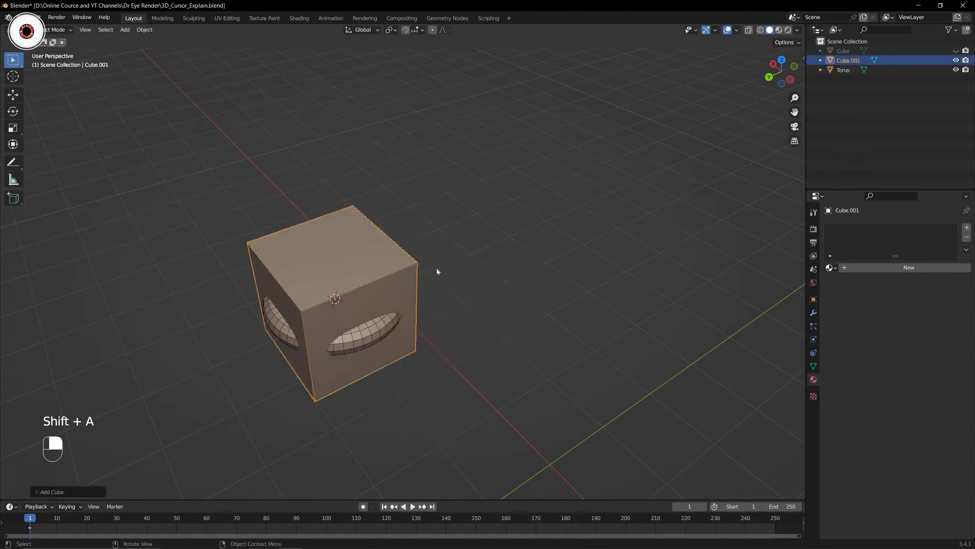
{"action": "key", "text": "s"}
{"action": "key", "text": "z"}
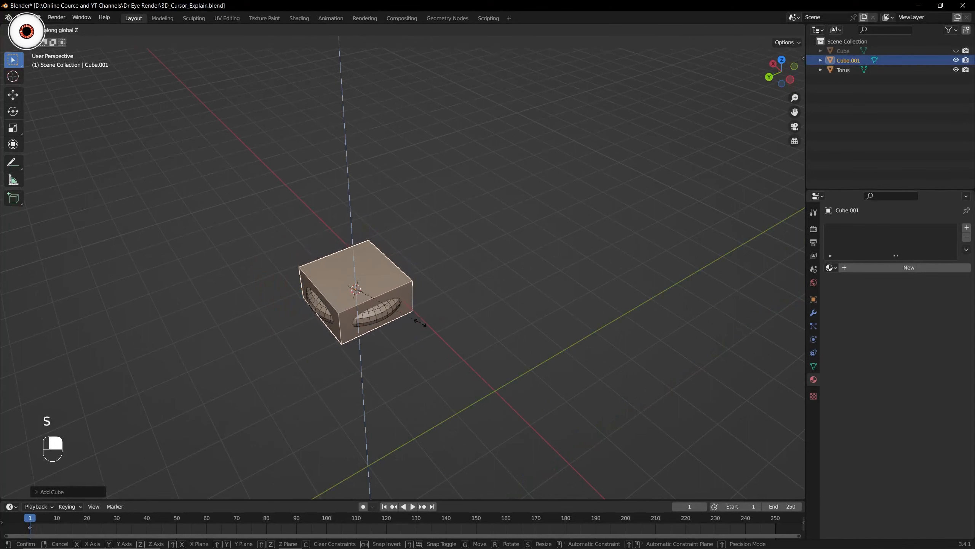
{"action": "left_click", "coordinate": [393, 308]}
- Hide the torus and select the flattened cube
{"action": "left_click", "coordinate": [381, 308]}
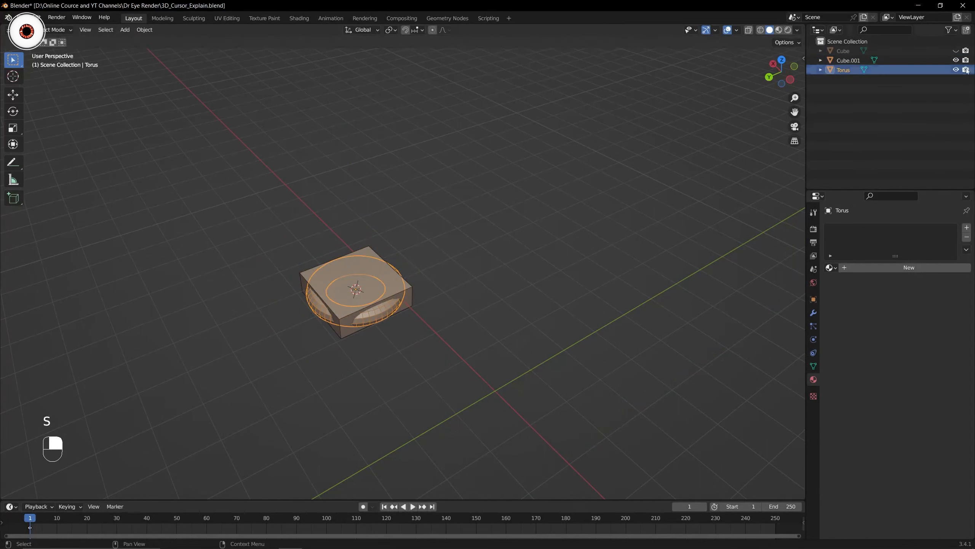
{"action": "key", "text": "h"}
{"action": "left_click", "coordinate": [384, 284]}
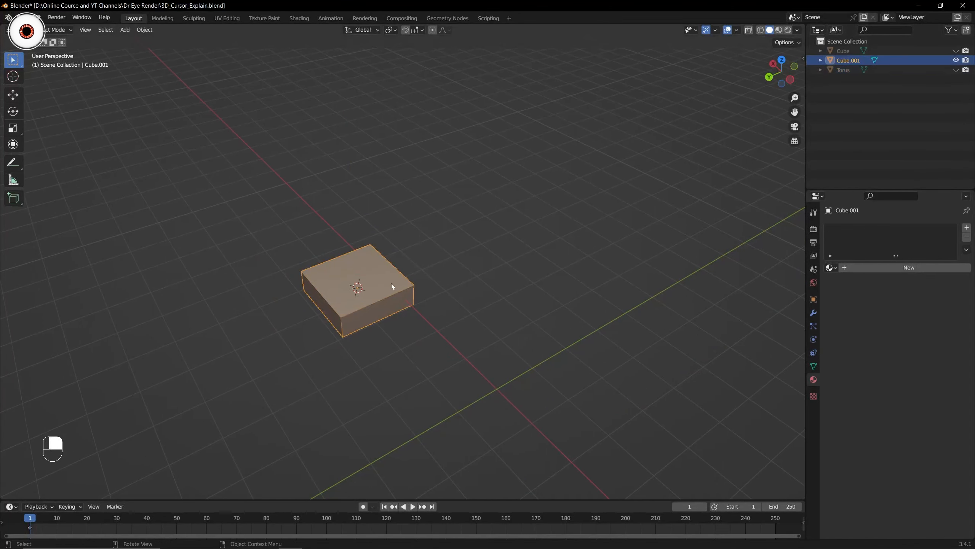
- From the top view, scale the flattened cube into a long, narrow bar along the X axis
{"action": "key", "text": "KP_7"}
{"action": "left_click", "coordinate": [15, 127]}
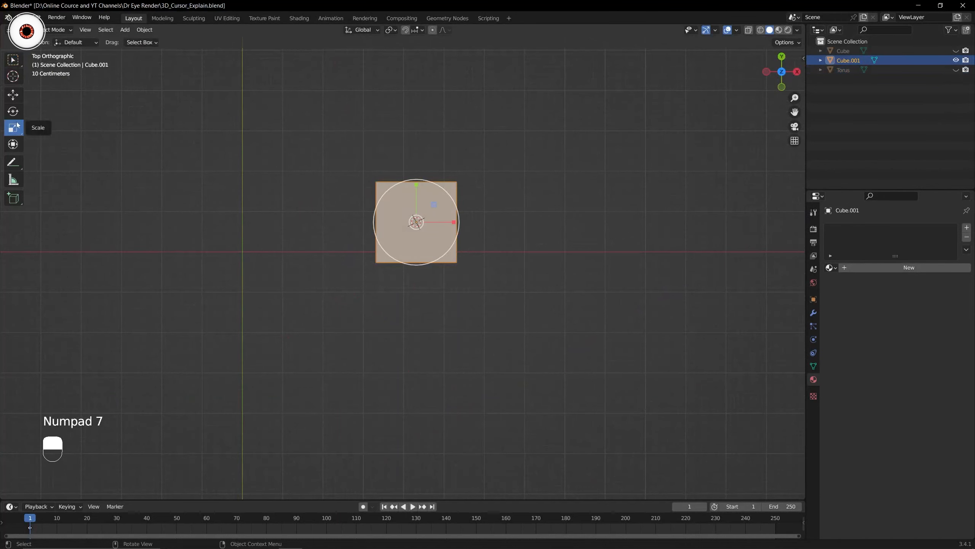
{"action": "middle_click_drag", "start_coordinate": [428, 180], "coordinate": [403, 222], "text": "shift"}
{"action": "scroll", "coordinate": [402, 221], "scroll_direction": "up", "scroll_amount": 1}
{"action": "left_click_drag", "start_coordinate": [395, 230], "coordinate": [509, 269]}
- Move the bar onto the X axis so that one end starts at the Y axis line
{"action": "key", "text": "g"}
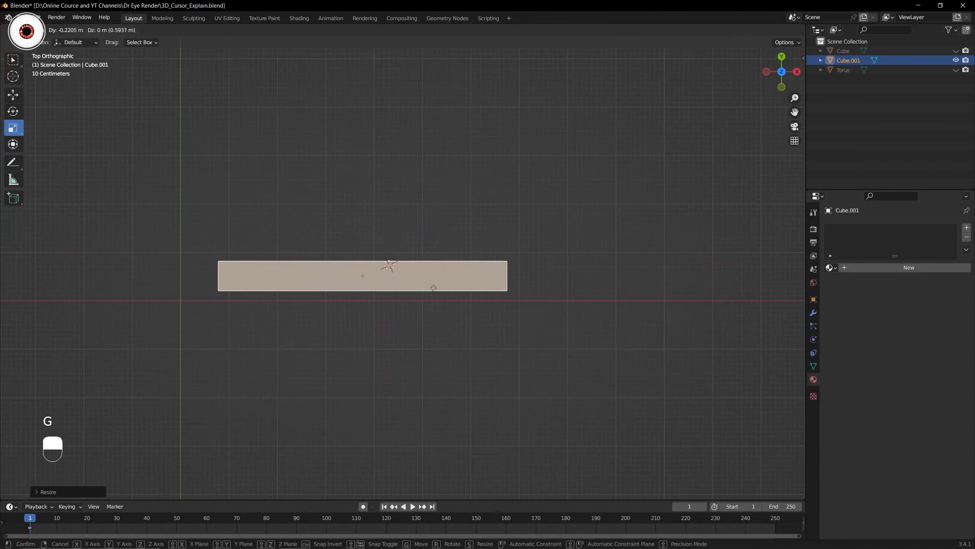
{"action": "key", "text": "shift"}
{"action": "left_click", "coordinate": [366, 353]}
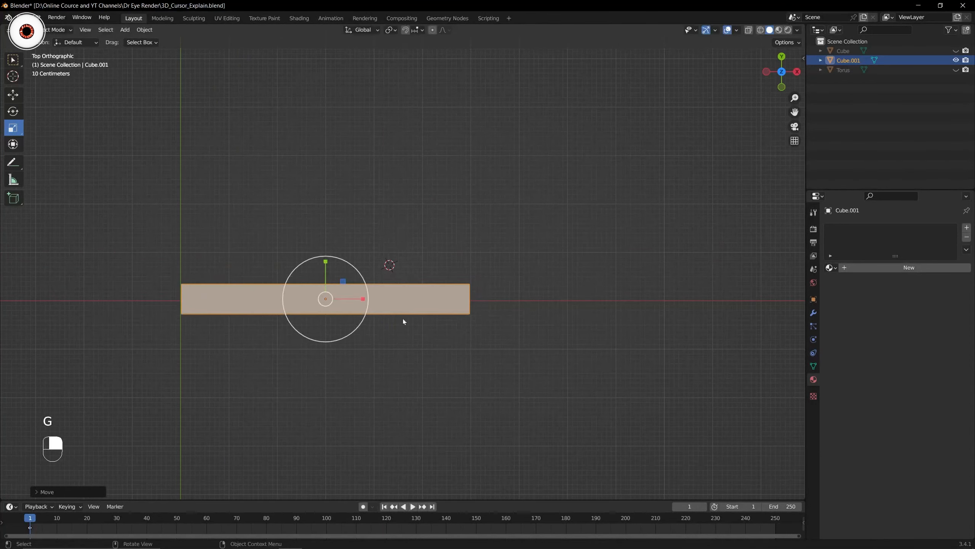
{"action": "middle_click_drag", "start_coordinate": [403, 320], "coordinate": [483, 195]}
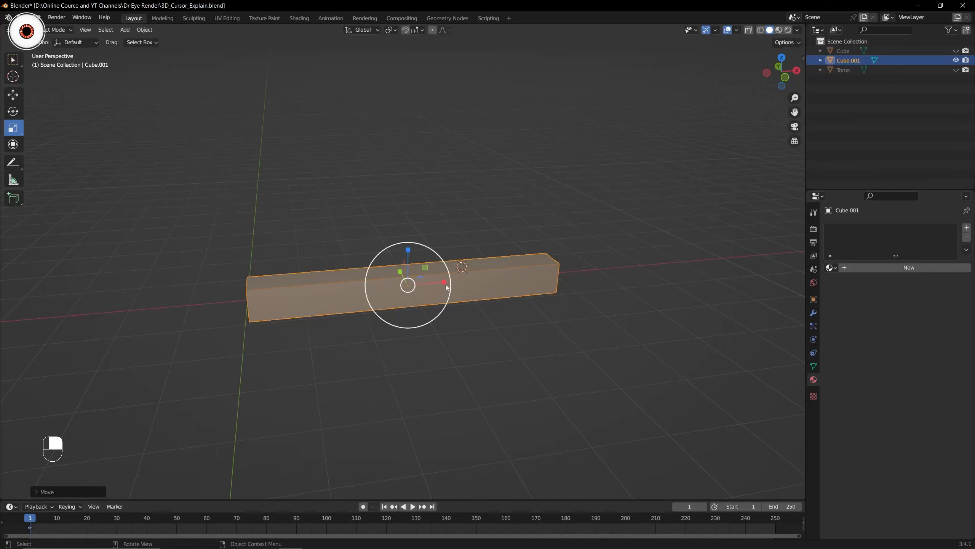
- Scale the bar's height along the Z axis to give it a nearly square end face
{"action": "key", "text": "shift"}
{"action": "middle_click_drag", "start_coordinate": [359, 268], "coordinate": [382, 264]}
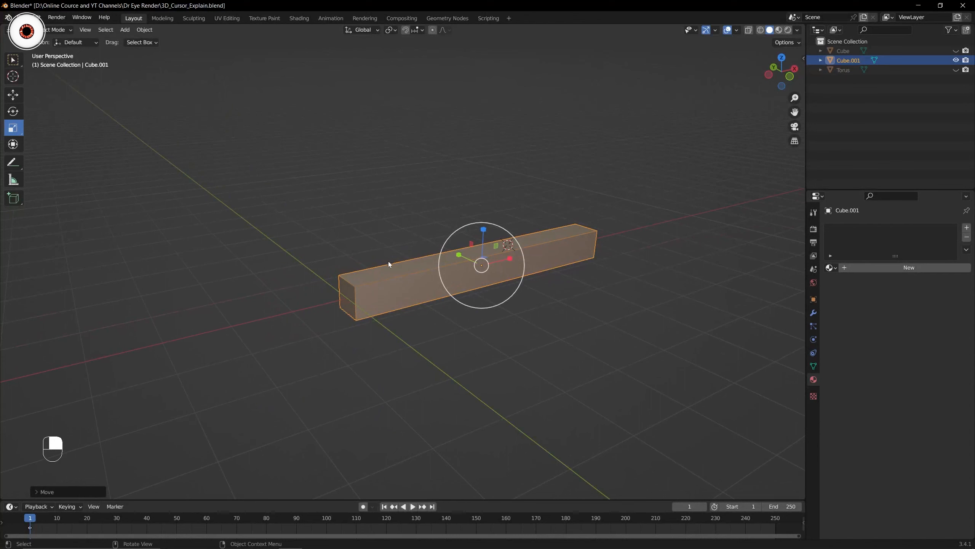
{"action": "scroll", "coordinate": [518, 319], "scroll_direction": "up", "scroll_amount": 2}
{"action": "key", "text": "s"}
{"action": "key", "text": "z"}
{"action": "left_click", "coordinate": [507, 319]}
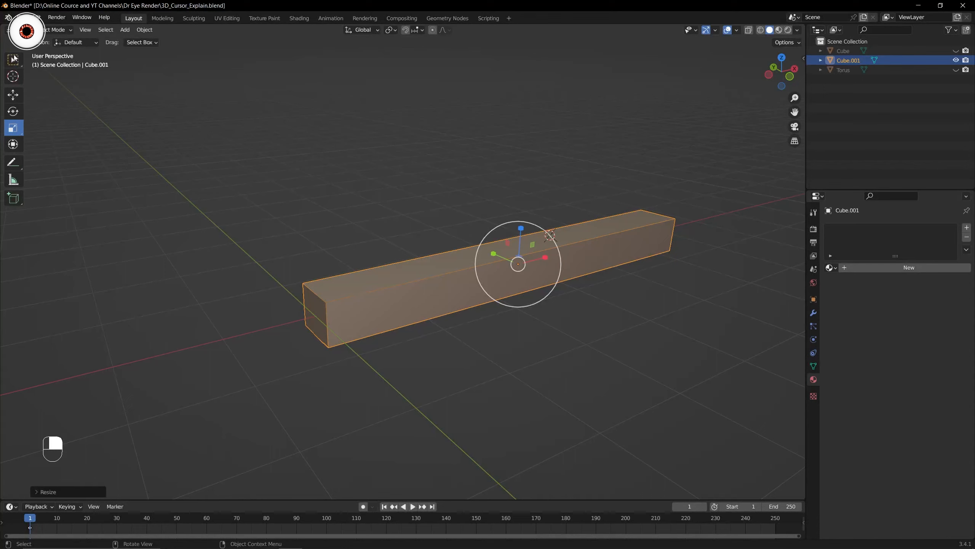
- Place the 3D cursor on the bar's end face near the world origin and return to the selection tool
{"action": "left_click", "coordinate": [323, 315]}
{"action": "key", "text": "Tab"}
{"action": "key", "text": "Tab"}
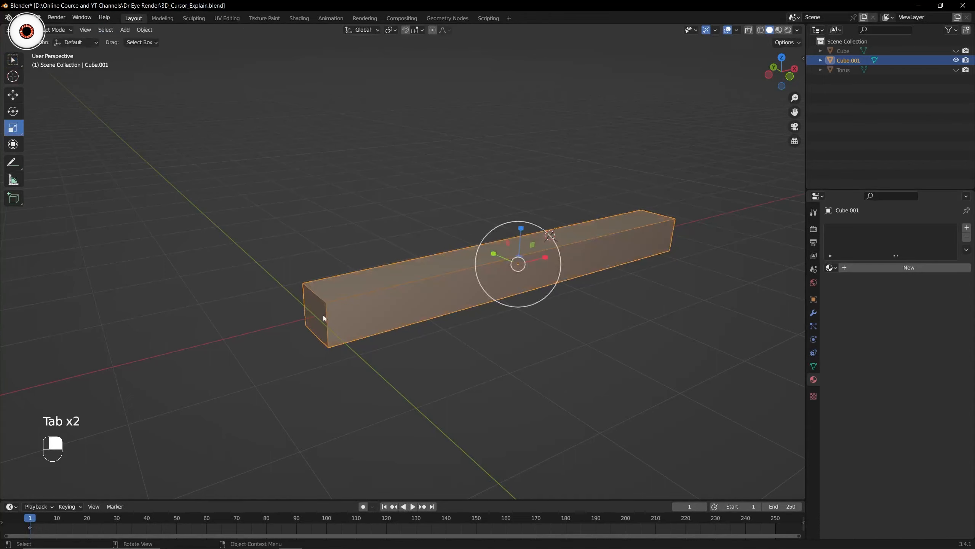
{"action": "left_click", "coordinate": [14, 80]}
{"action": "left_click", "coordinate": [313, 316]}
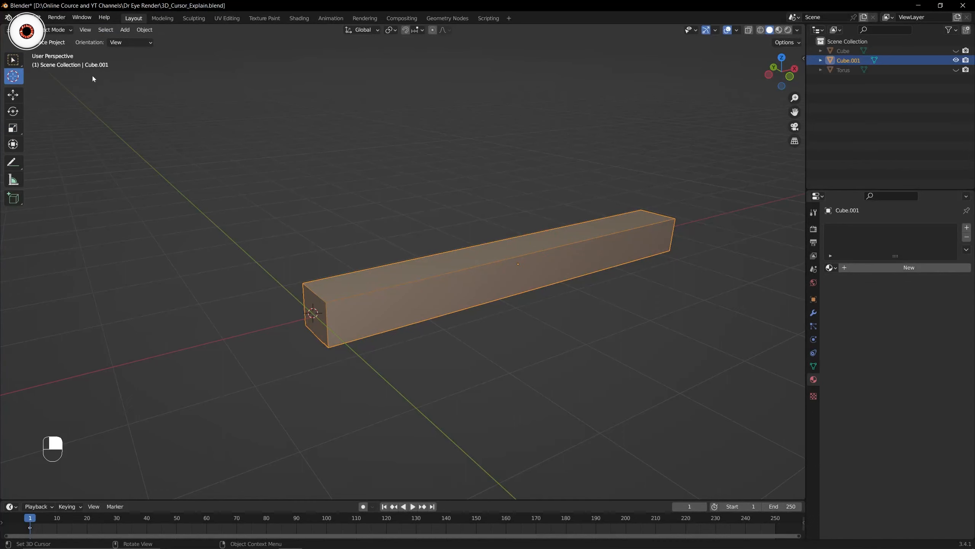
{"action": "key", "text": "w"}
- In Edit Mode, select only the bar's end face near the world origin and snap the 3D cursor to it
{"action": "middle_click_drag", "start_coordinate": [323, 127], "coordinate": [327, 274]}
{"action": "key", "text": "Tab"}
{"action": "key", "text": "alt+a"}
{"action": "key", "text": "3"}
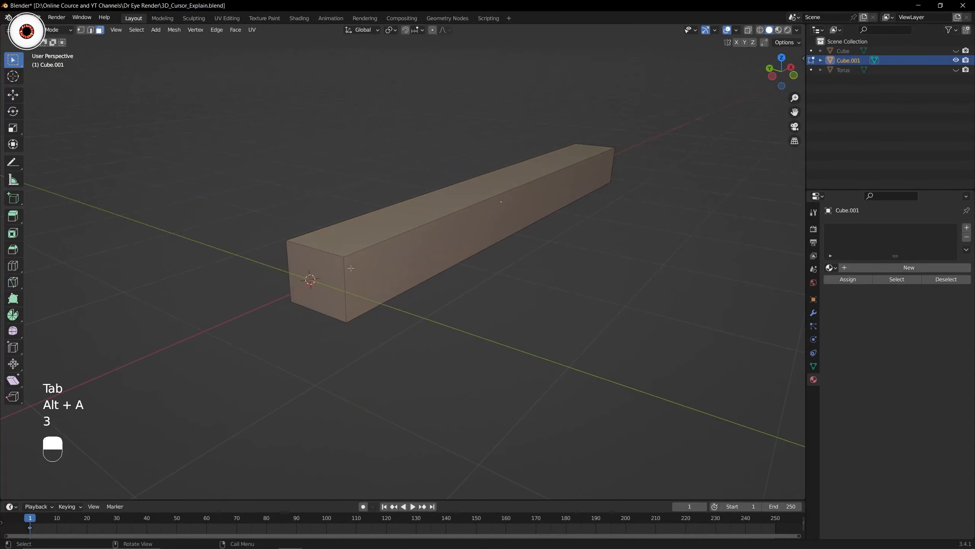
{"action": "left_click", "coordinate": [327, 274]}
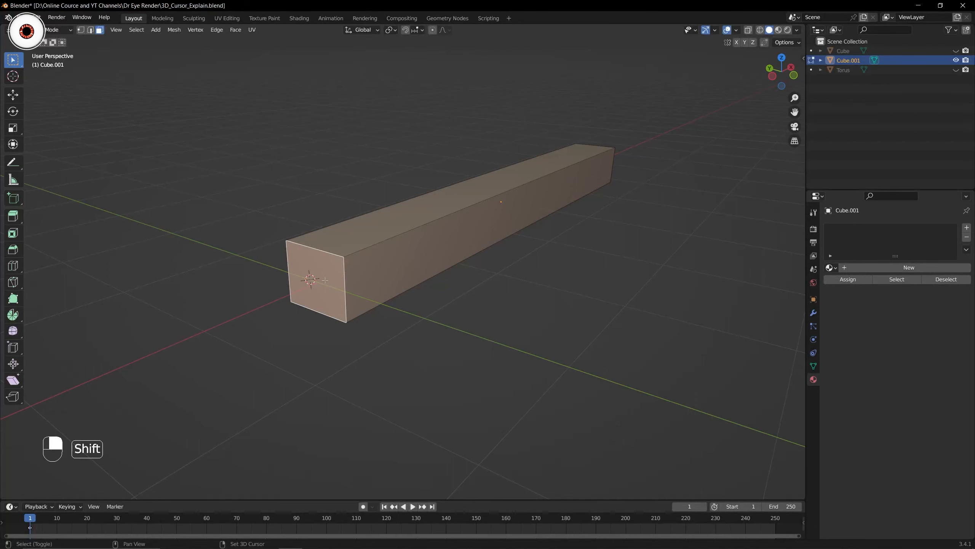
{"action": "key", "text": "shift+s"}
{"action": "left_click", "coordinate": [326, 335]}
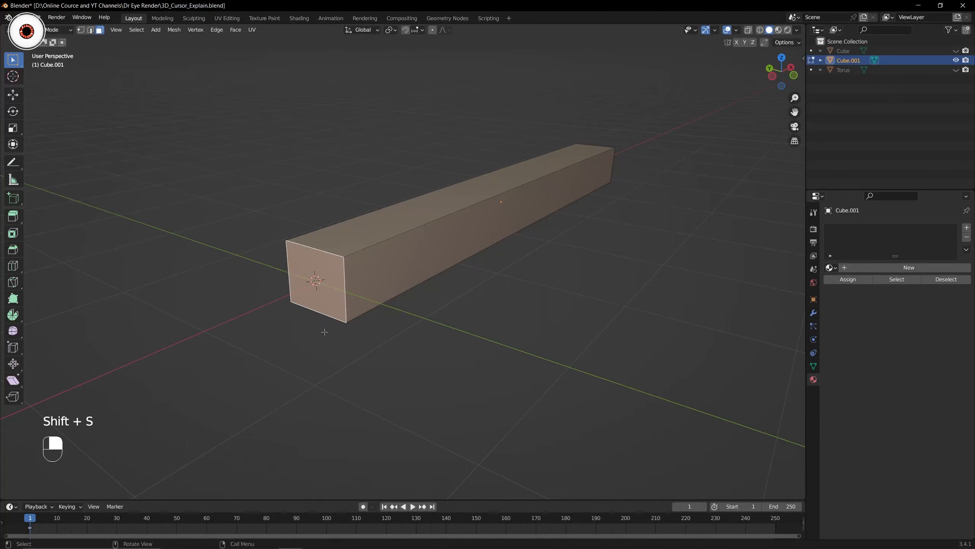
- Return to Object Mode and set the bar's origin to the 3D cursor at its end face
{"action": "key", "text": "ctrl+Tab"}
{"action": "left_click", "coordinate": [254, 323]}
{"action": "middle_click_drag", "start_coordinate": [255, 323], "coordinate": [310, 191]}
{"action": "scroll", "coordinate": [395, 173], "scroll_direction": "down", "scroll_amount": 3}
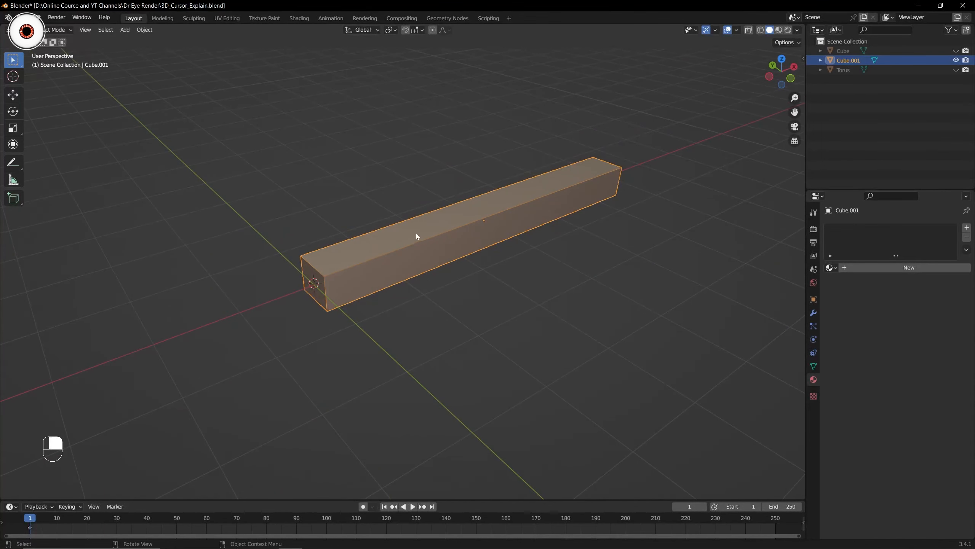
{"action": "left_click", "coordinate": [151, 31]}
{"action": "mouse_move", "coordinate": [173, 51]}
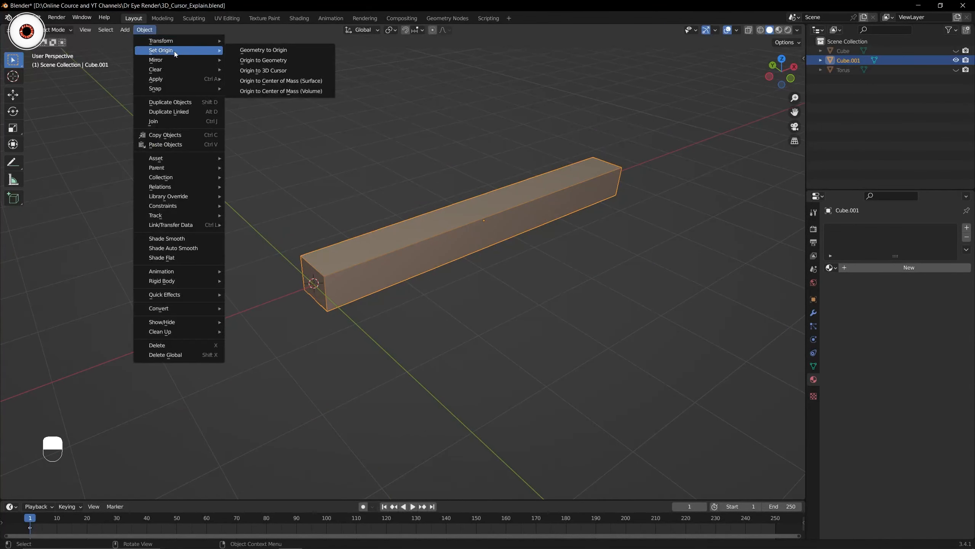
{"action": "left_click", "coordinate": [272, 73]}
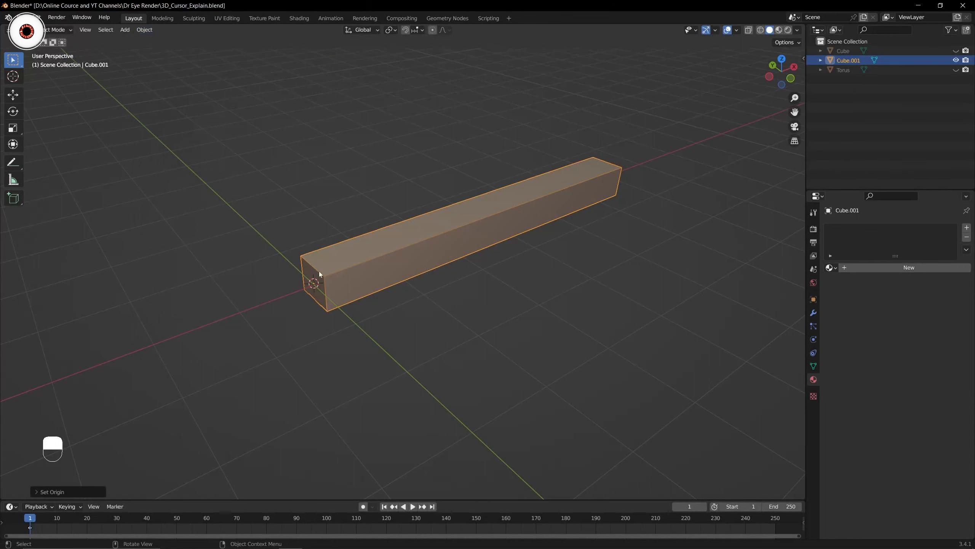
- Rotate the bar twice around the global Z axis to test how it pivots about its end-face origin
{"action": "scroll", "coordinate": [348, 239], "scroll_direction": "down", "scroll_amount": 3}
{"action": "key", "text": "KP_7"}
{"action": "middle_click_drag", "start_coordinate": [352, 244], "coordinate": [486, 212]}
{"action": "key", "text": "r"}
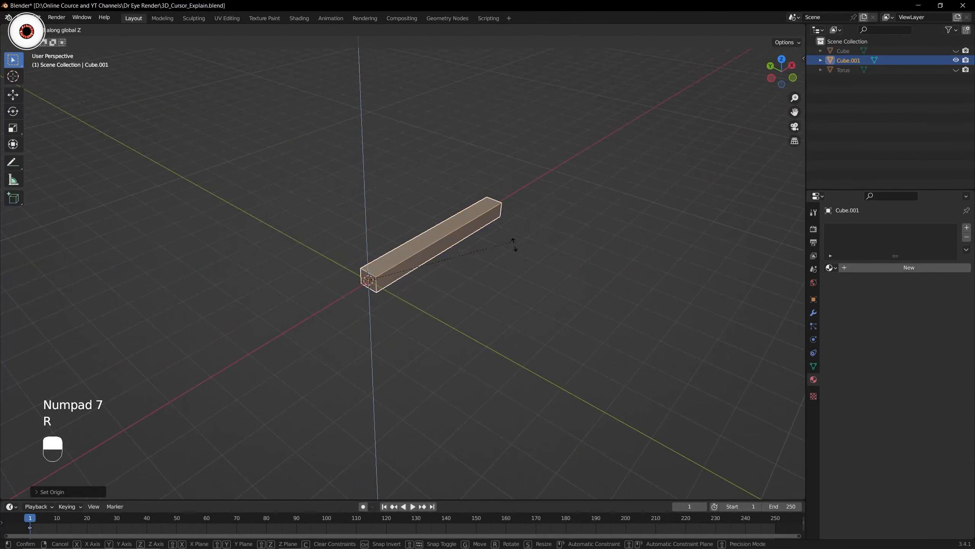
{"action": "left_click", "coordinate": [488, 320]}
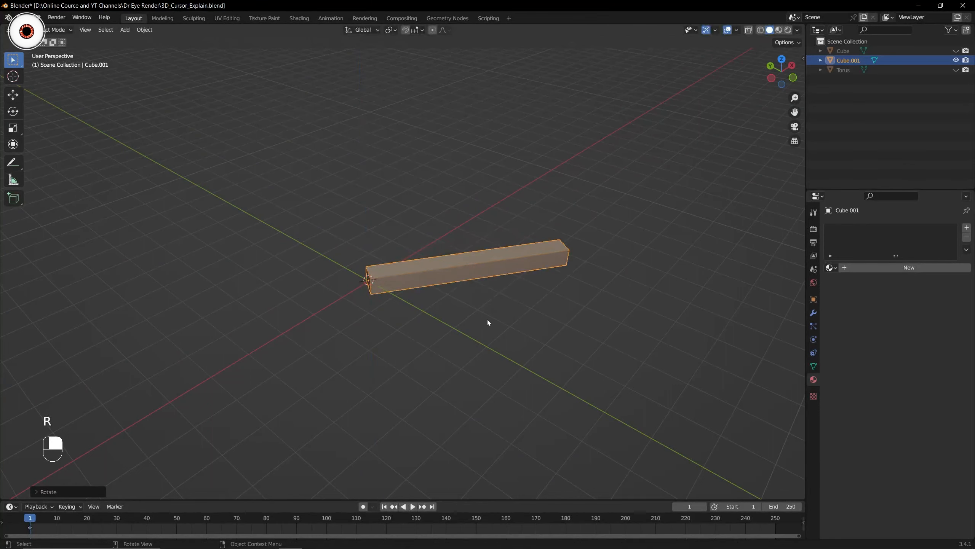
{"action": "key", "text": "r"}
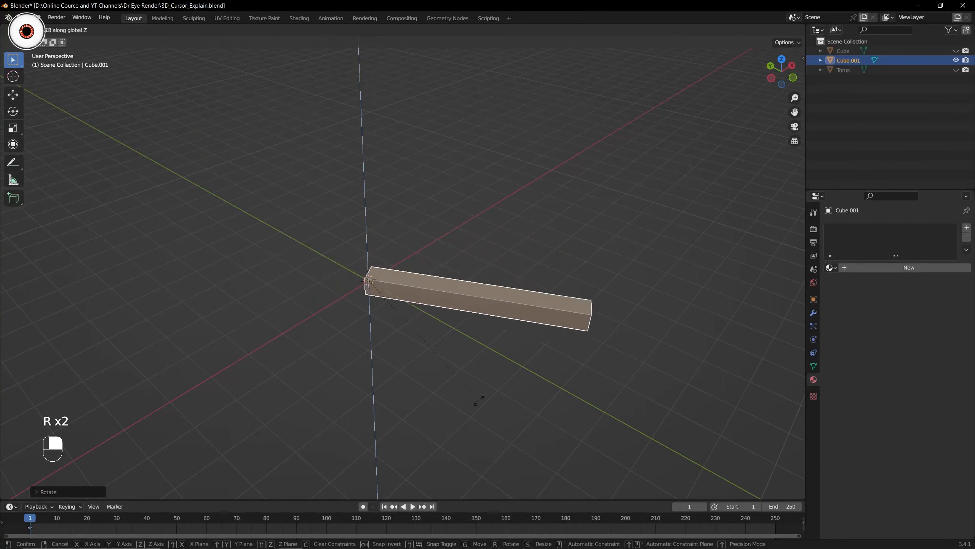
{"action": "left_click", "coordinate": [618, 244]}
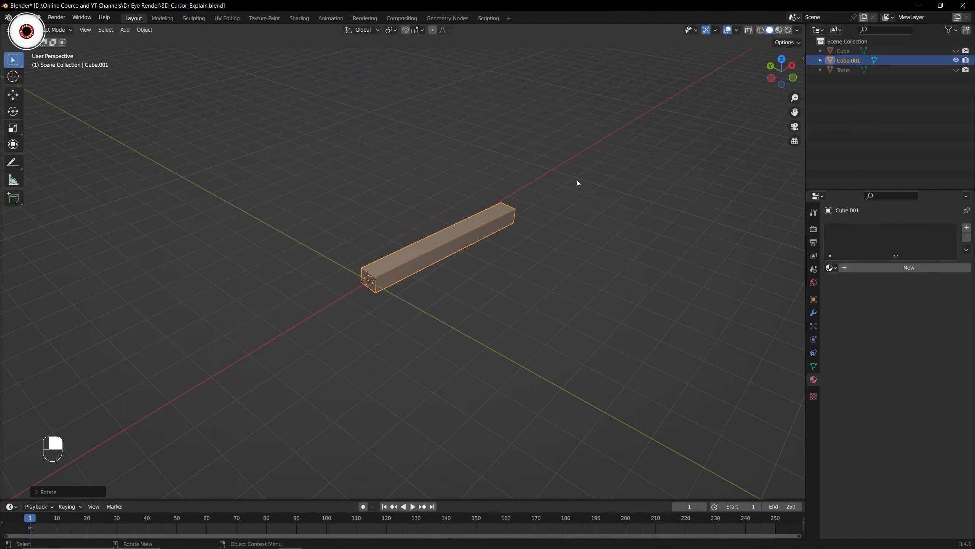
- Undo both test rotations of the bar
{"action": "key", "text": "ctrl+z"}
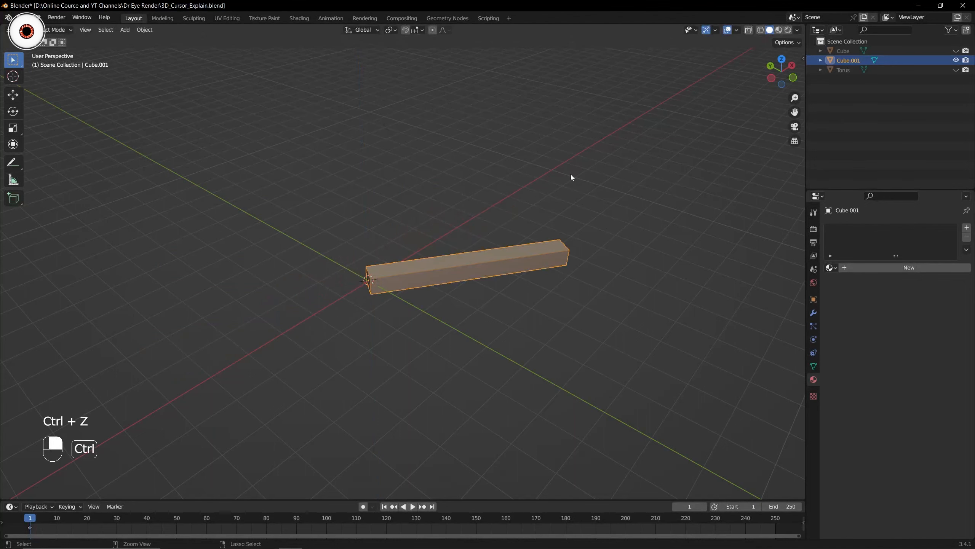
{"action": "key", "text": "ctrl+z"}
{"action": "middle_click_drag", "start_coordinate": [559, 175], "coordinate": [438, 201]}
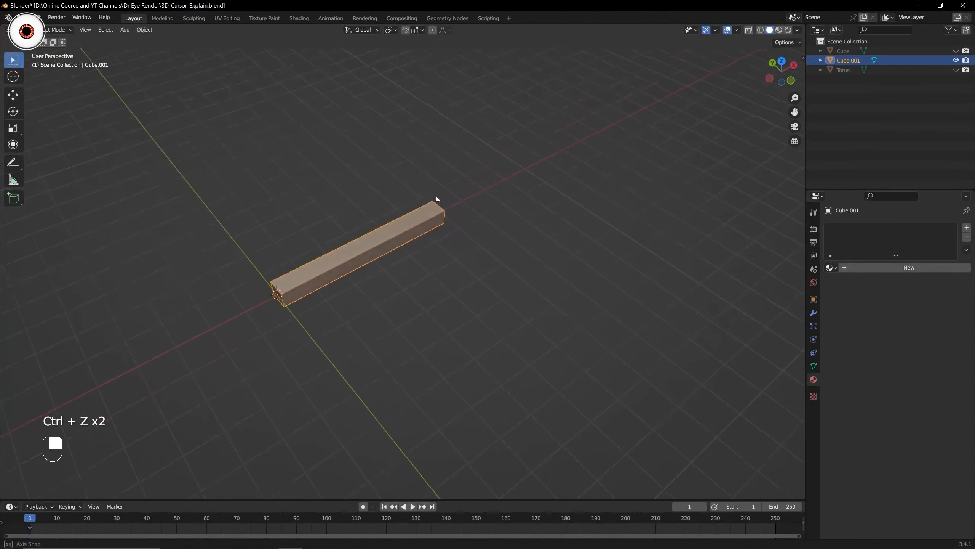
{"action": "scroll", "coordinate": [437, 198], "scroll_direction": "up", "scroll_amount": 2}
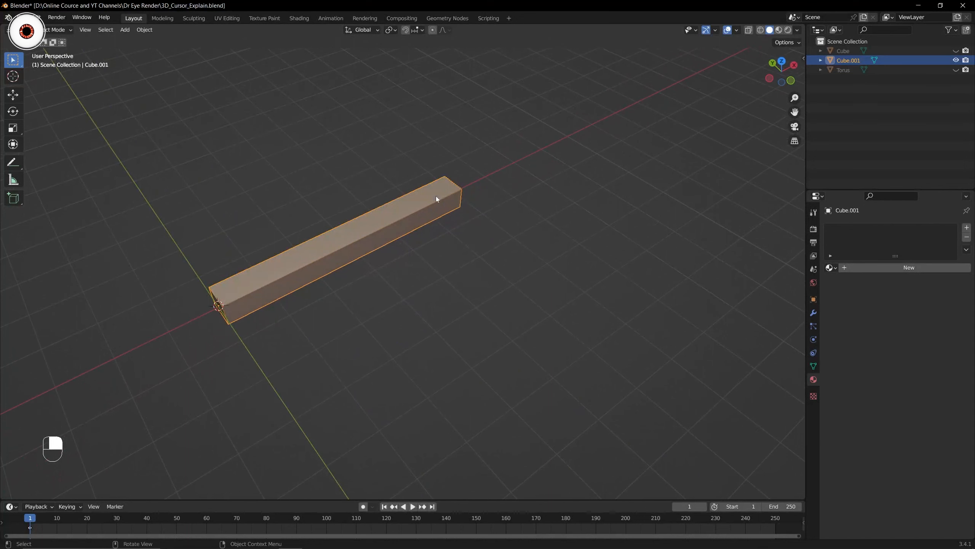
- Delete the bar and undo the deletion
{"action": "key", "text": "x"}
{"action": "left_click", "coordinate": [435, 195]}
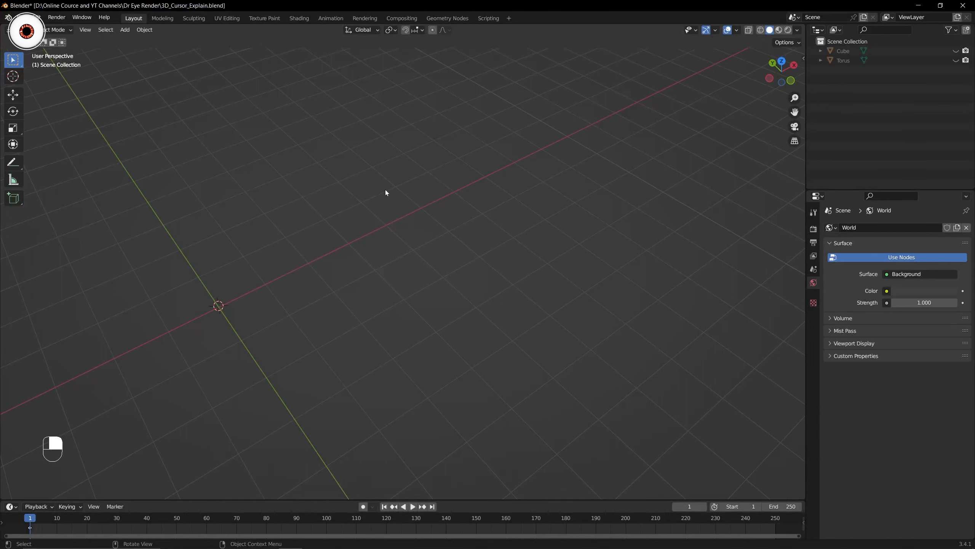
{"action": "key", "text": "r"}
{"action": "key", "text": "ctrl+z"}
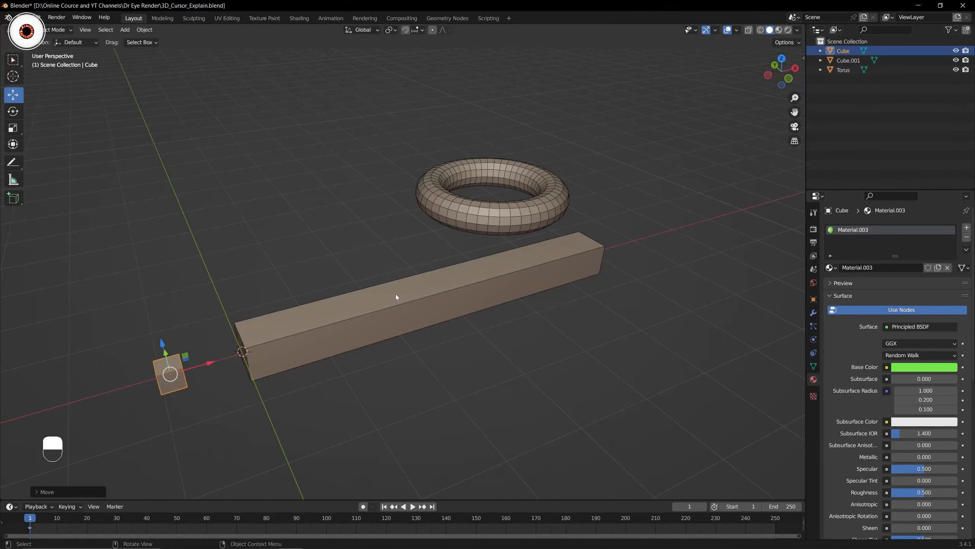
{"action": "middle_click_drag", "start_coordinate": [395, 285], "coordinate": [389, 319], "text": "shift"}
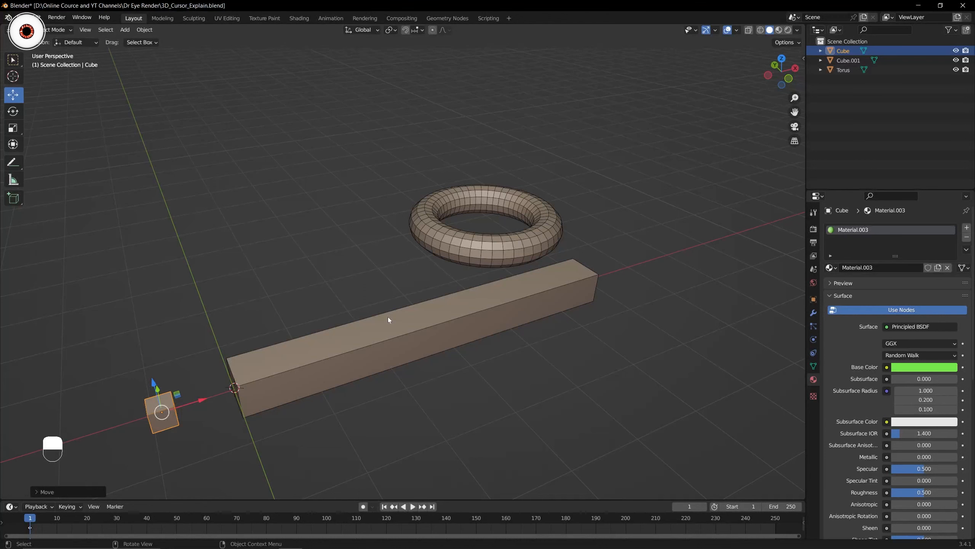
{"action": "middle_click_drag", "start_coordinate": [388, 317], "coordinate": [407, 294], "text": "shift"}
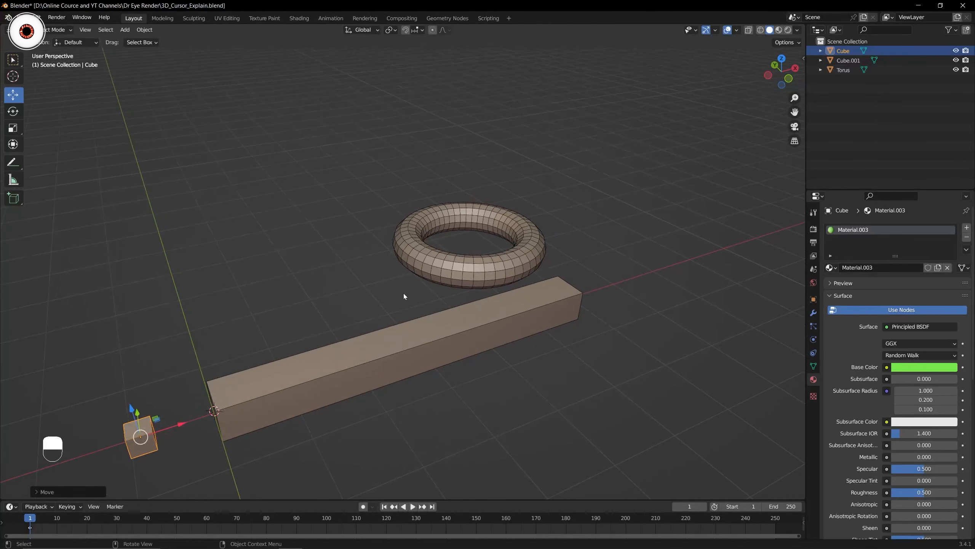